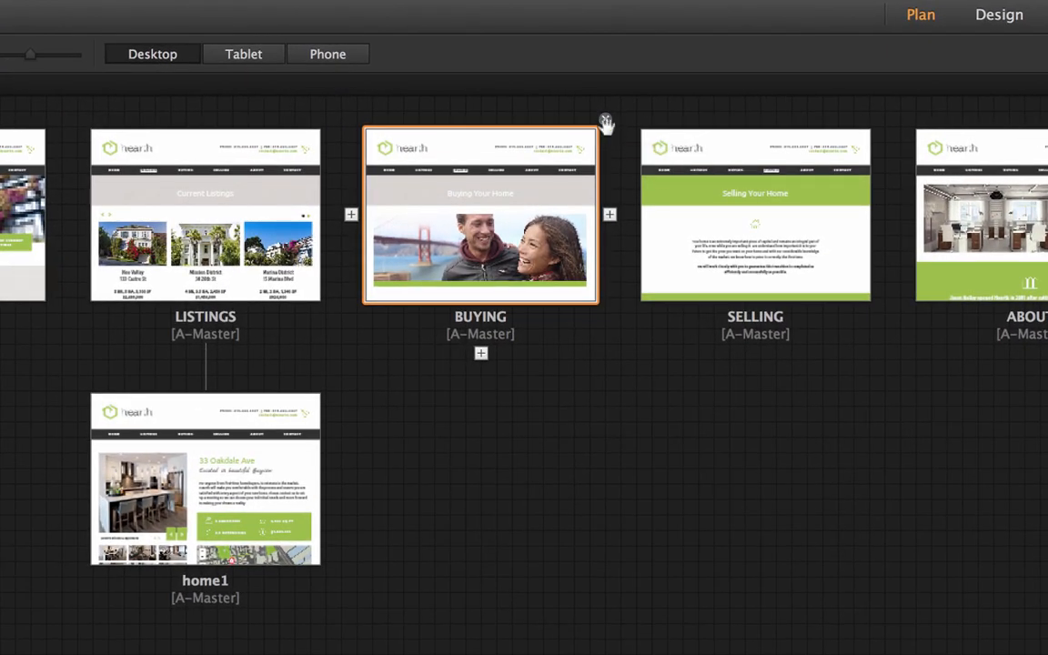
Delete the BUYING page and rearrange the remaining top-level pages in the order HOME, ABOUT, LISTINGS, SELLING, CONTACT.
left_click(603, 119)
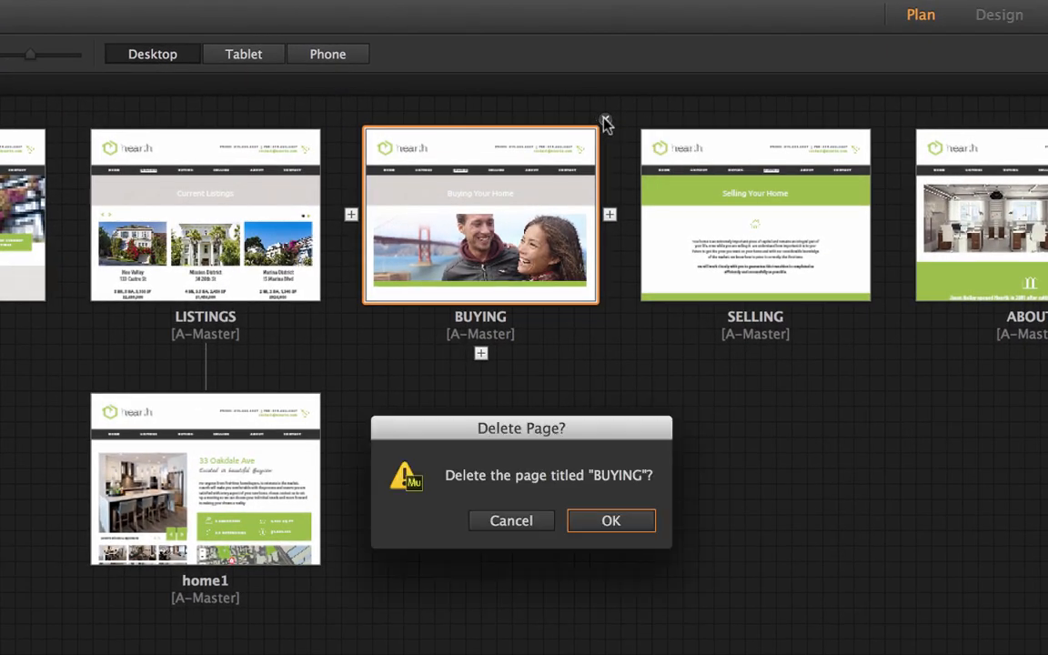
left_click(613, 526)
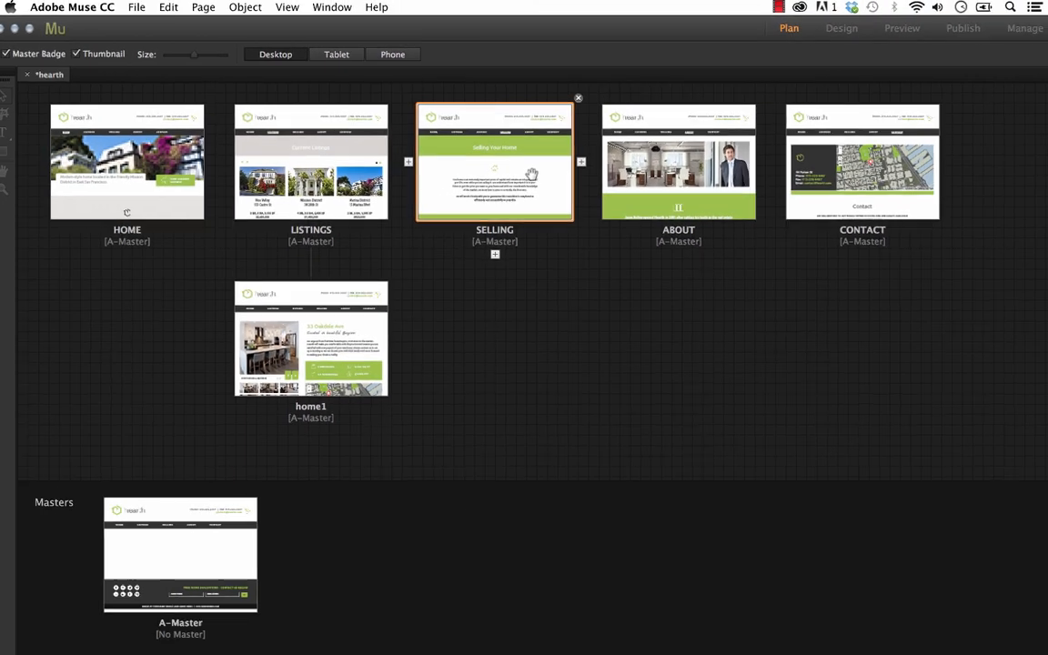
left_click_drag(480, 171, 766, 176)
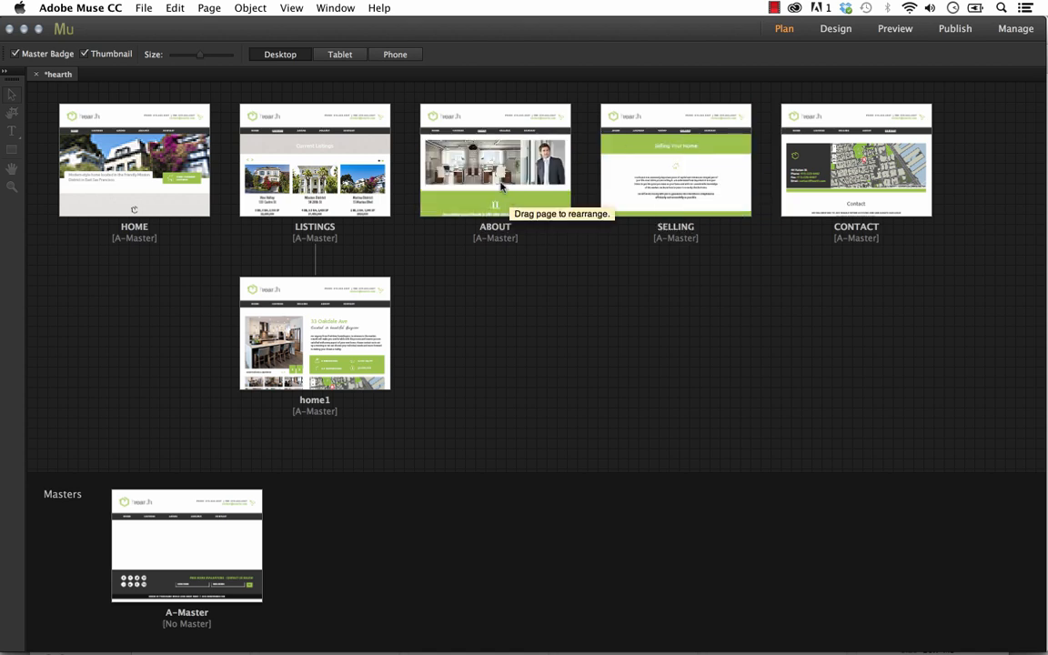
left_click_drag(296, 159, 578, 159)
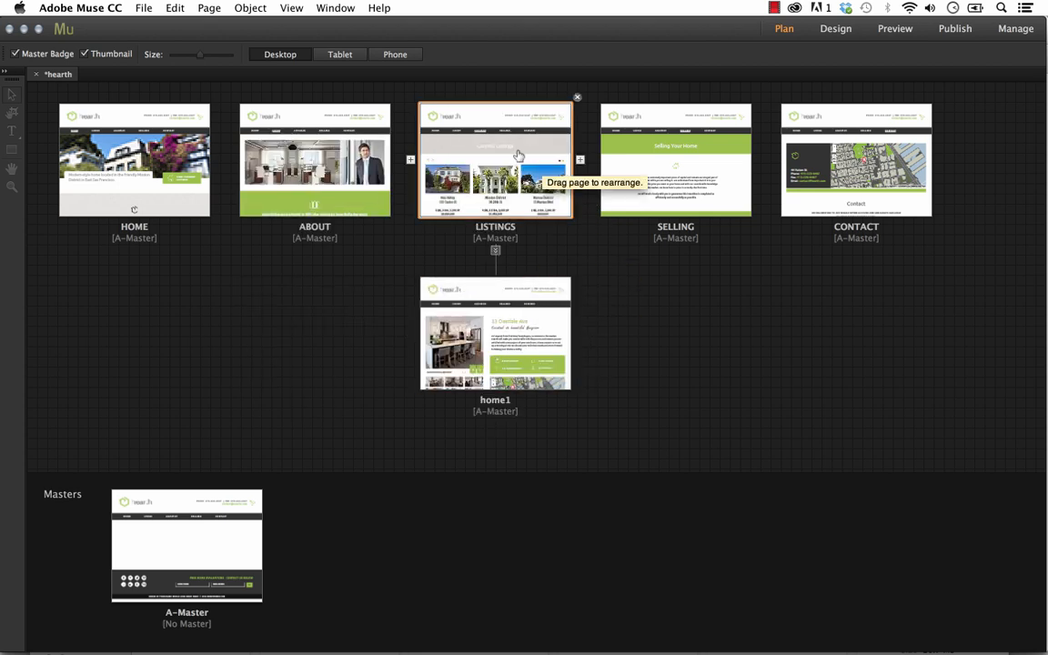
Add a new page beside home1 under LISTINGS, keeping its default name, and shrink the thumbnails so all pages fit.
left_click(580, 333)
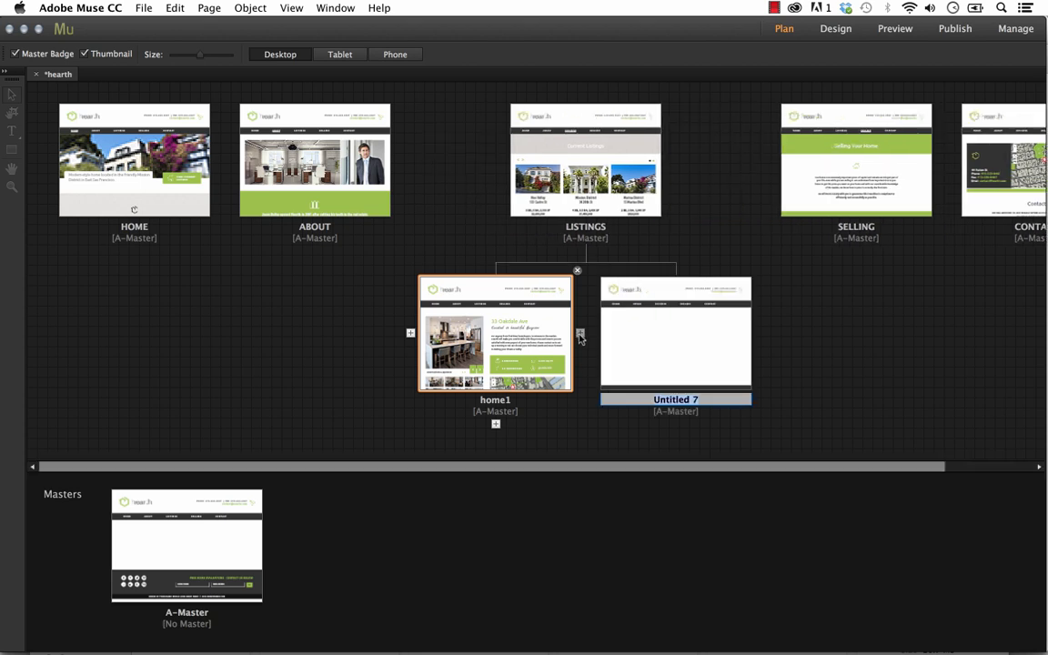
left_click(374, 397)
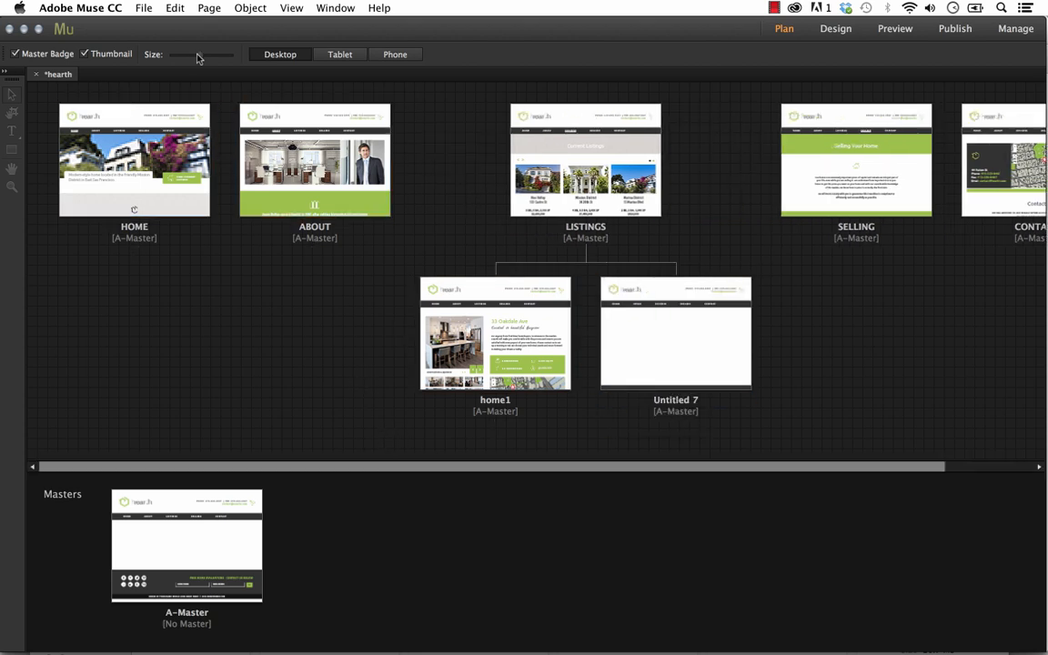
left_click_drag(192, 56, 185, 55)
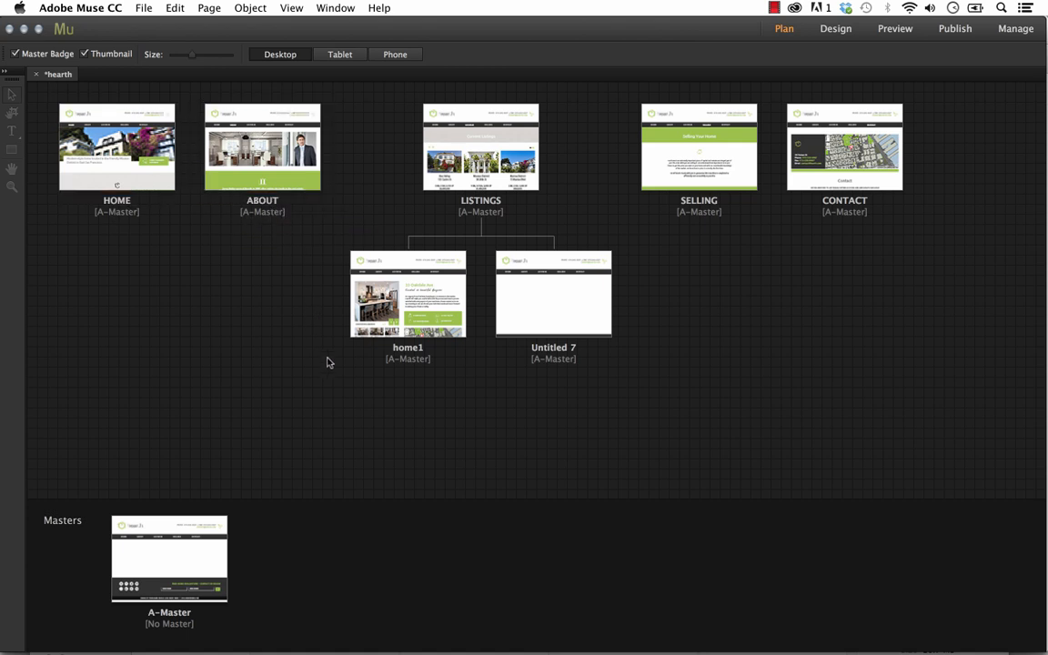
View the new blank page, and examine the LISTINGS item in the A-Master navigation menu.
double_click(537, 302)
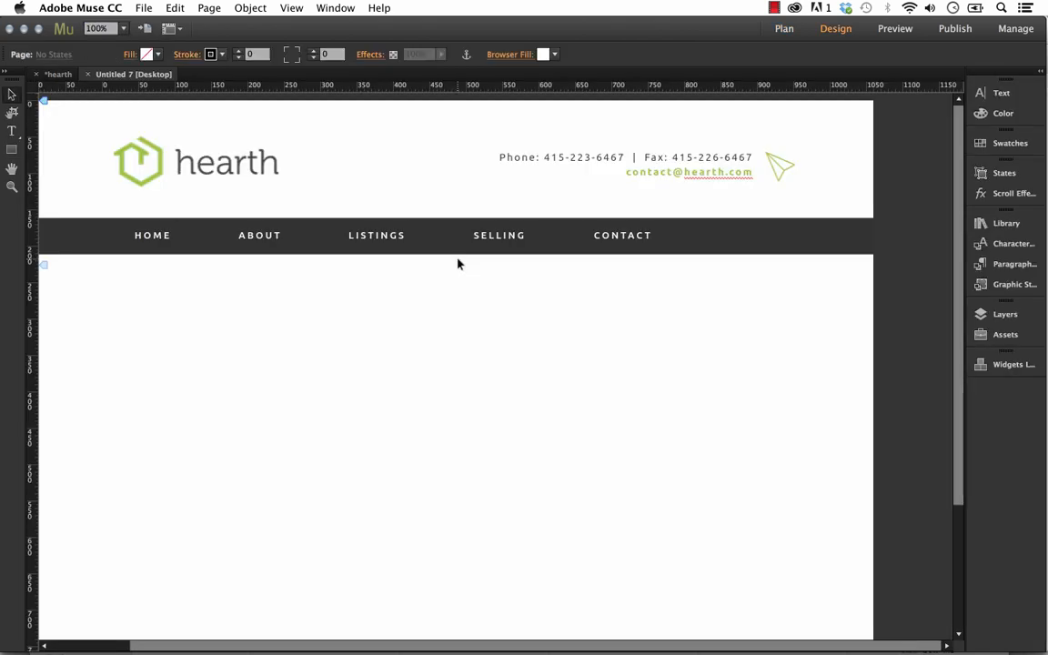
left_click(58, 73)
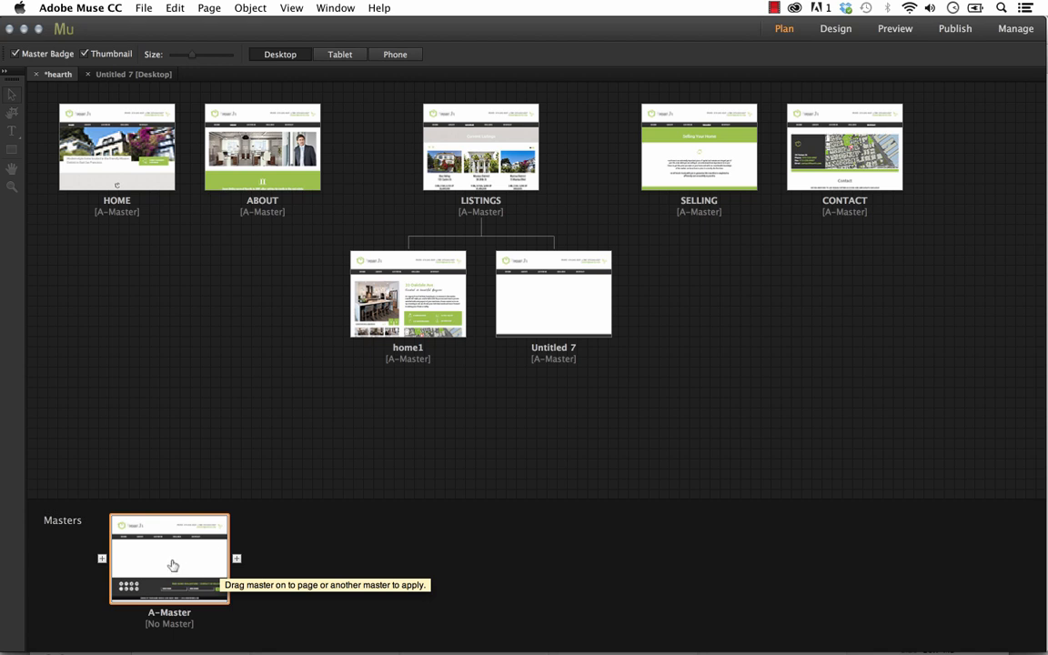
double_click(171, 566)
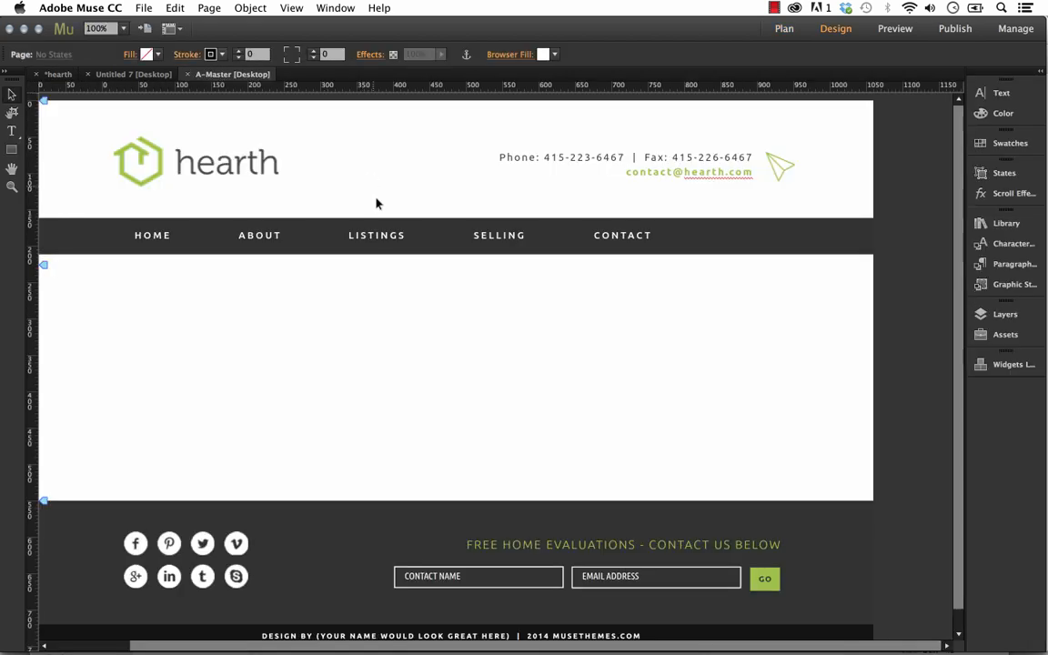
left_click(374, 234)
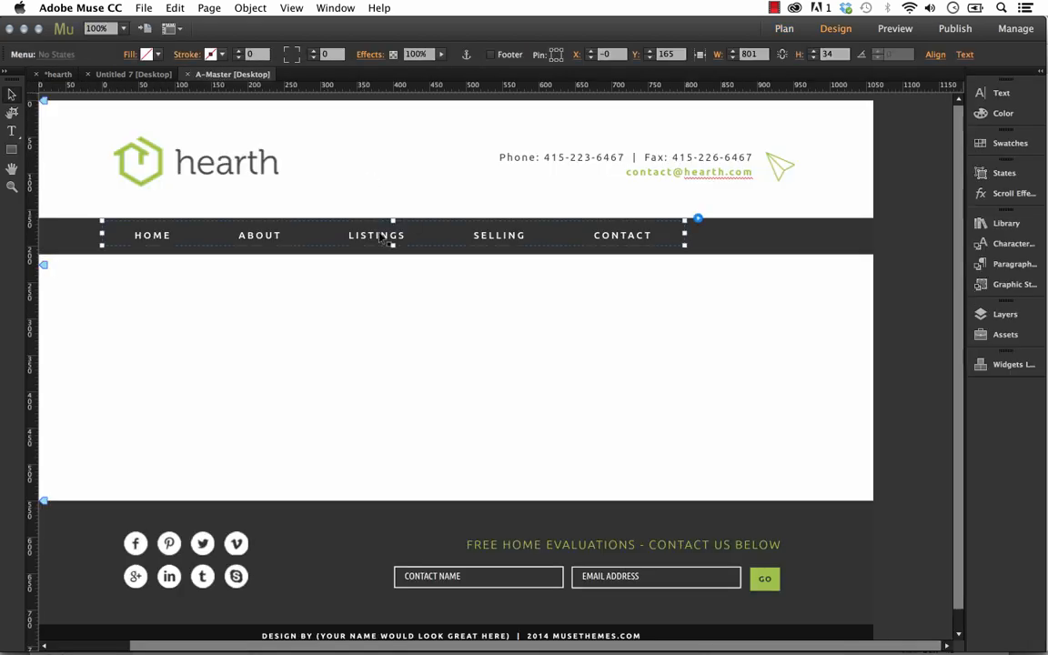
left_click(377, 234)
double_click(382, 237)
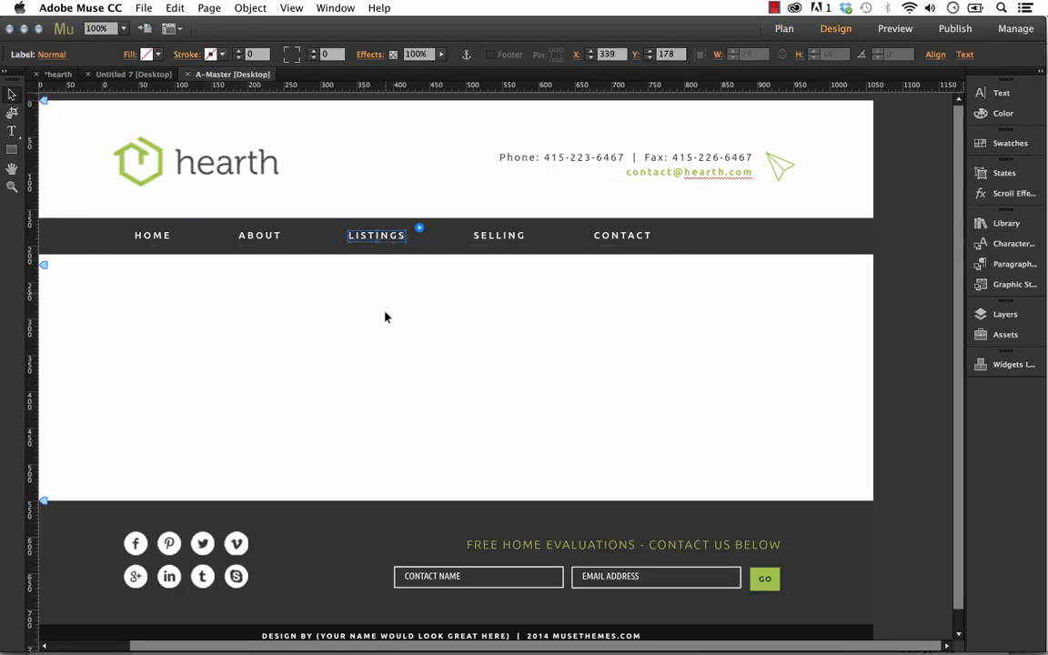
left_click(345, 320)
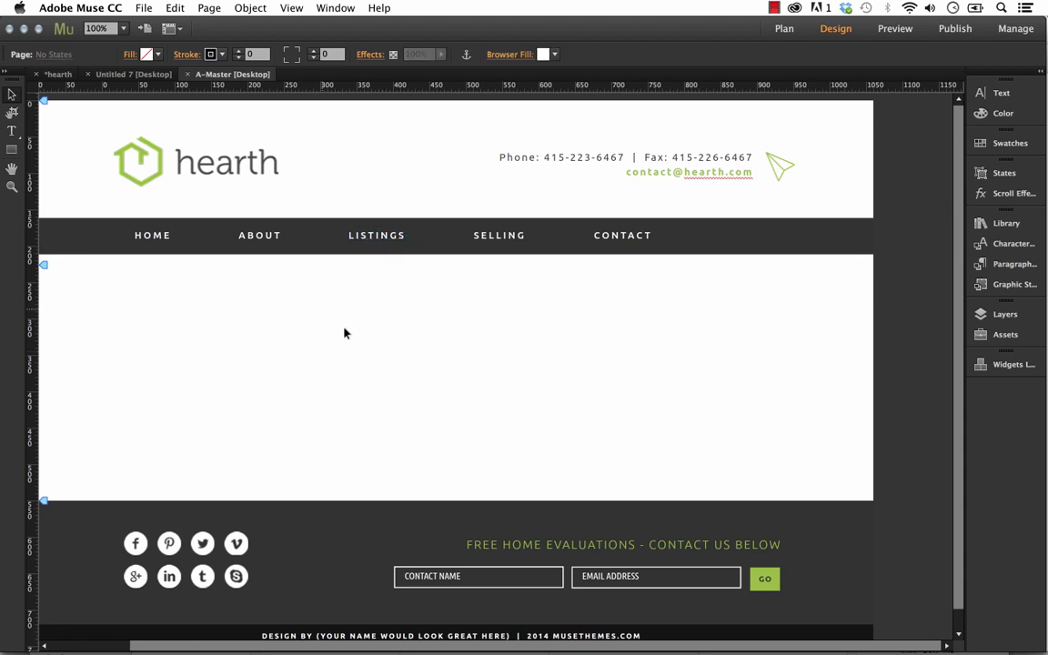
Rename the ABOUT page as EXPERIENCE in the site plan.
left_click(57, 76)
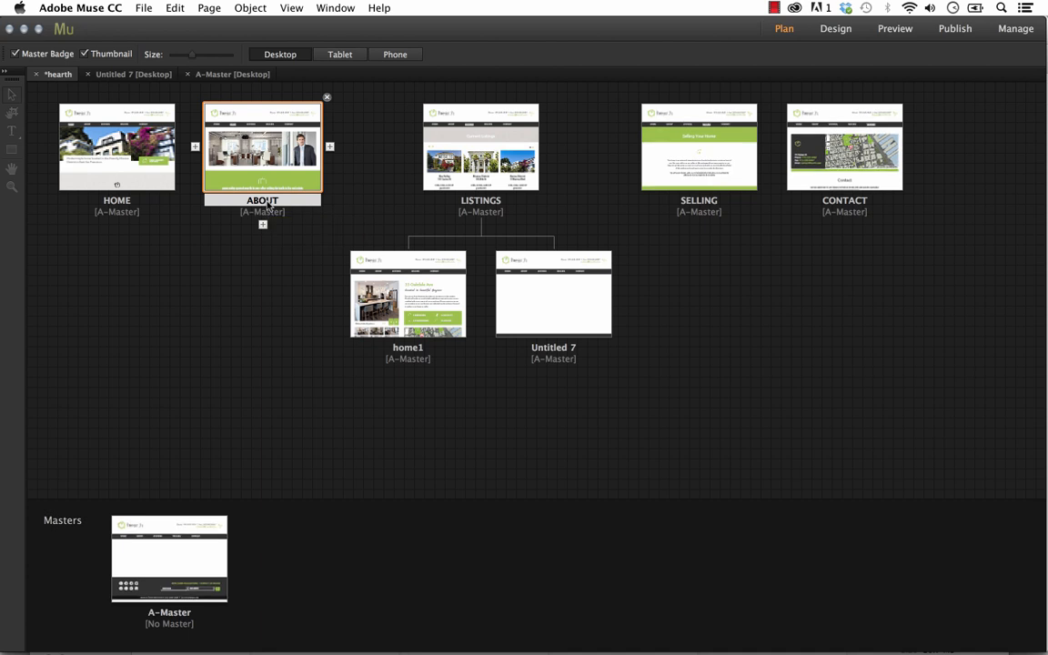
left_click(257, 202)
type("ESX")
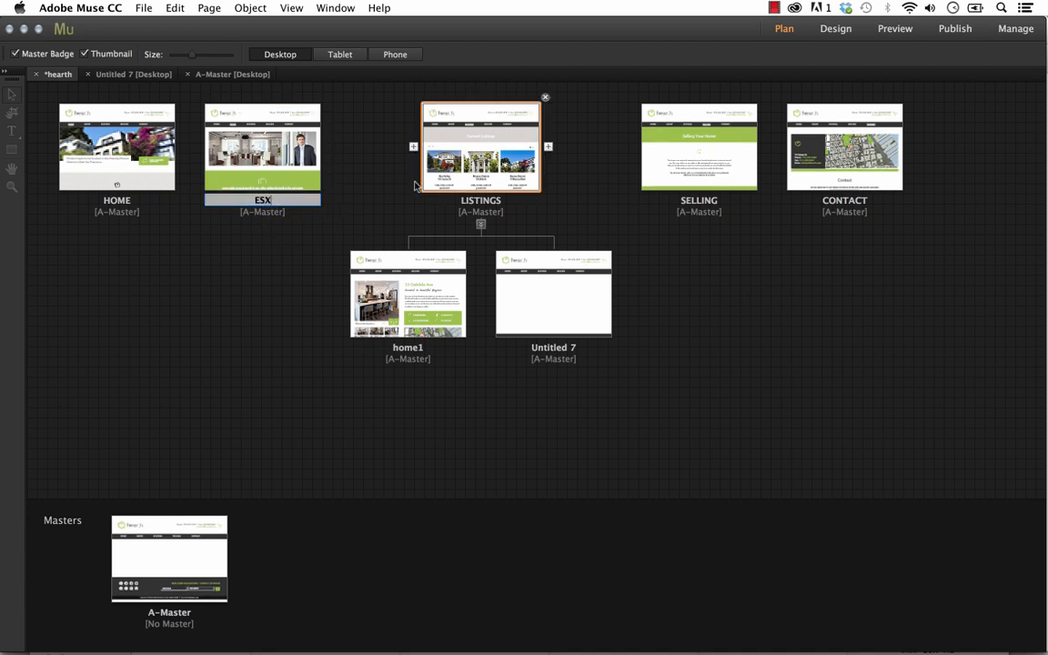
type("PERIENCE")
key("Return")
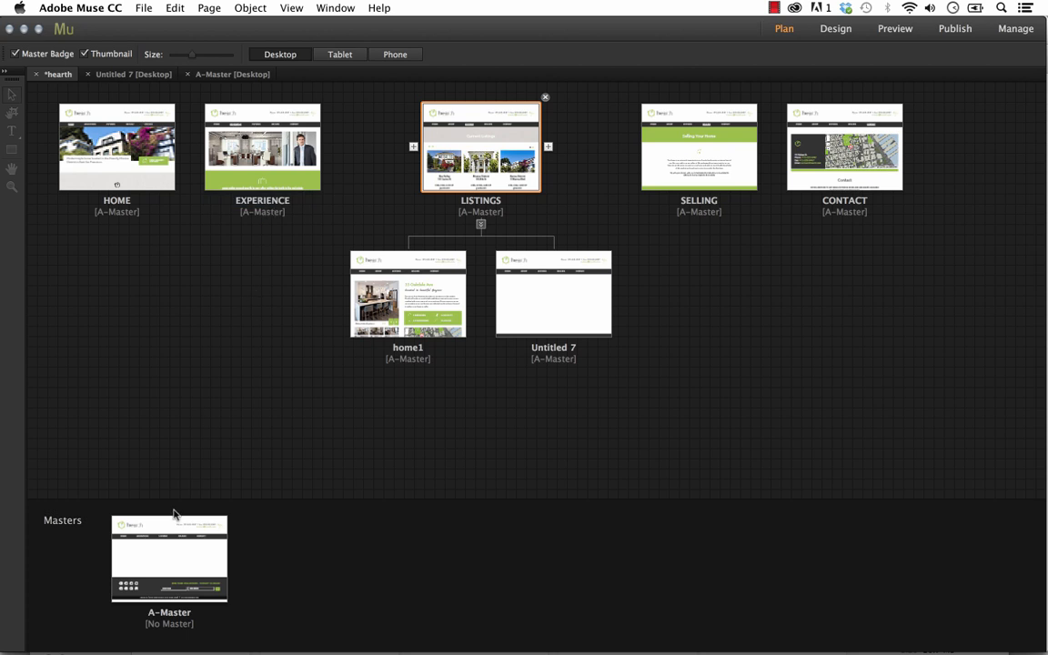
Check the page names in the A-Master navigation menu and return to the site plan.
left_click(173, 565)
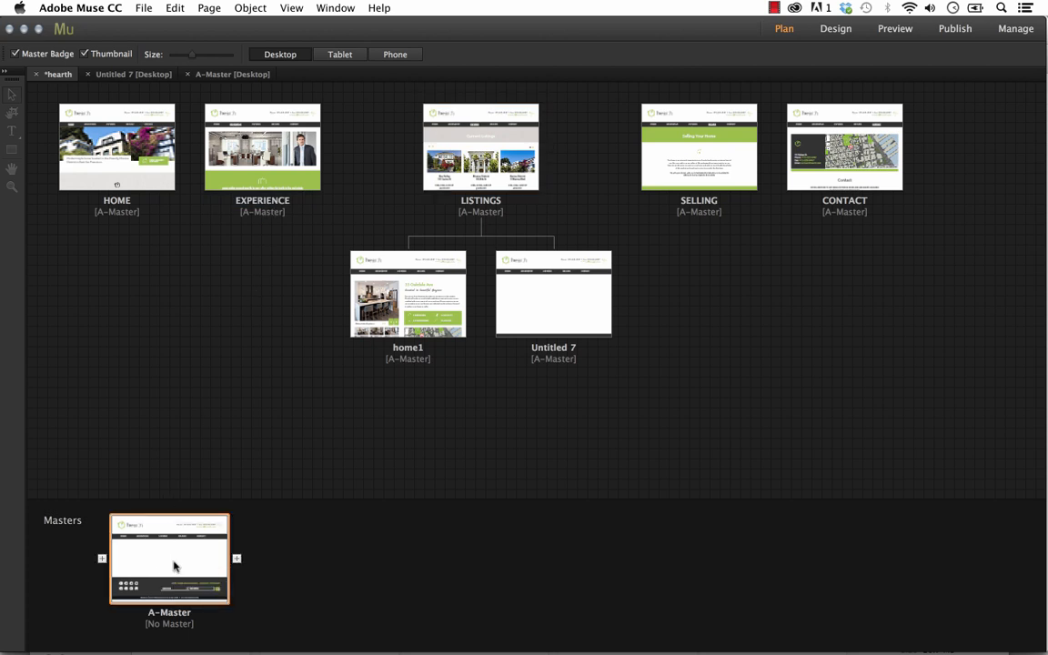
double_click(174, 566)
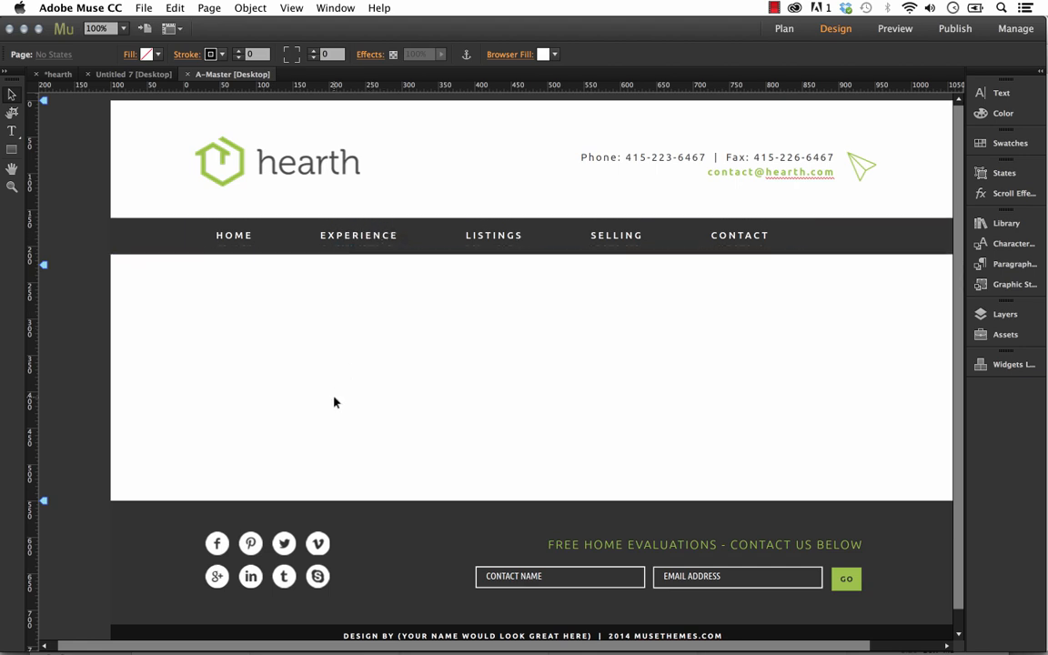
left_click(57, 74)
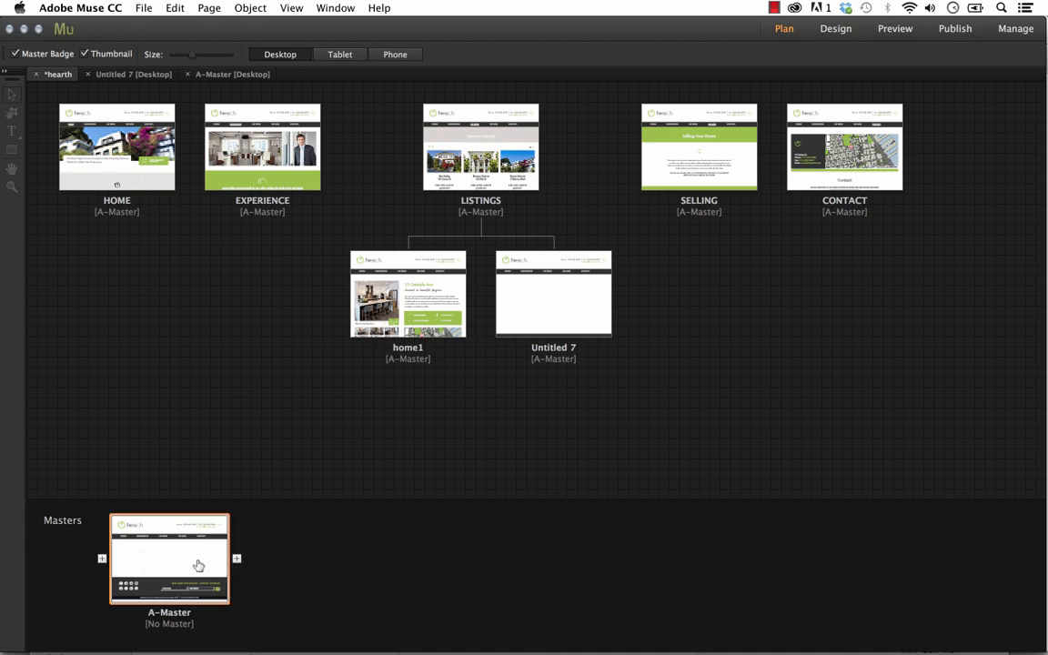
Open the A-Master page for editing and set its zoom level to 88%.
double_click(199, 561)
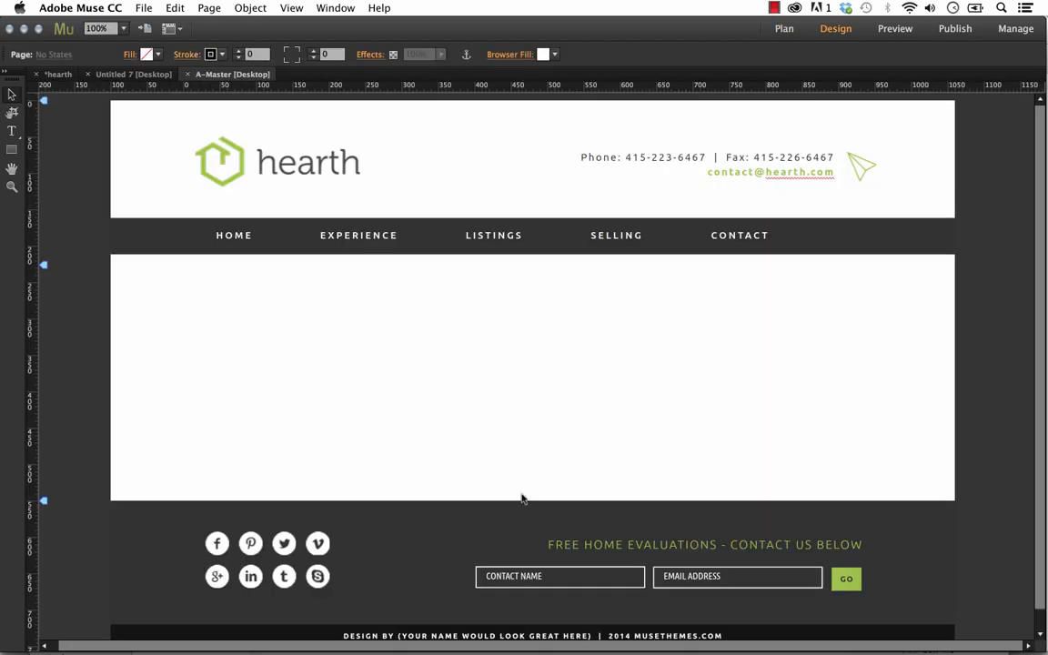
left_click(99, 28)
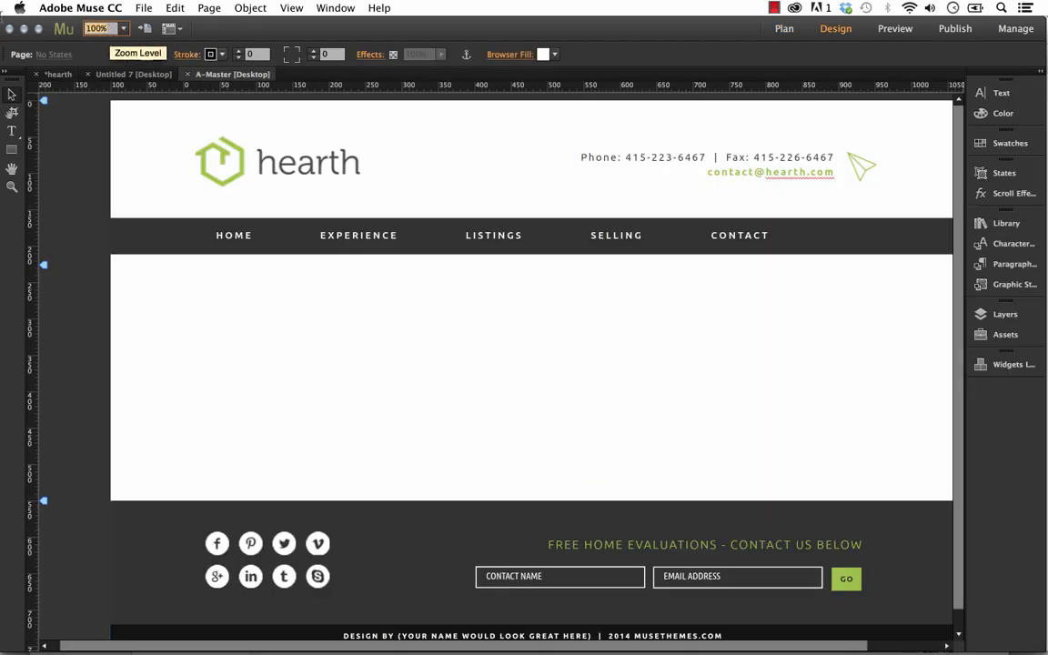
type("88")
key("Return")
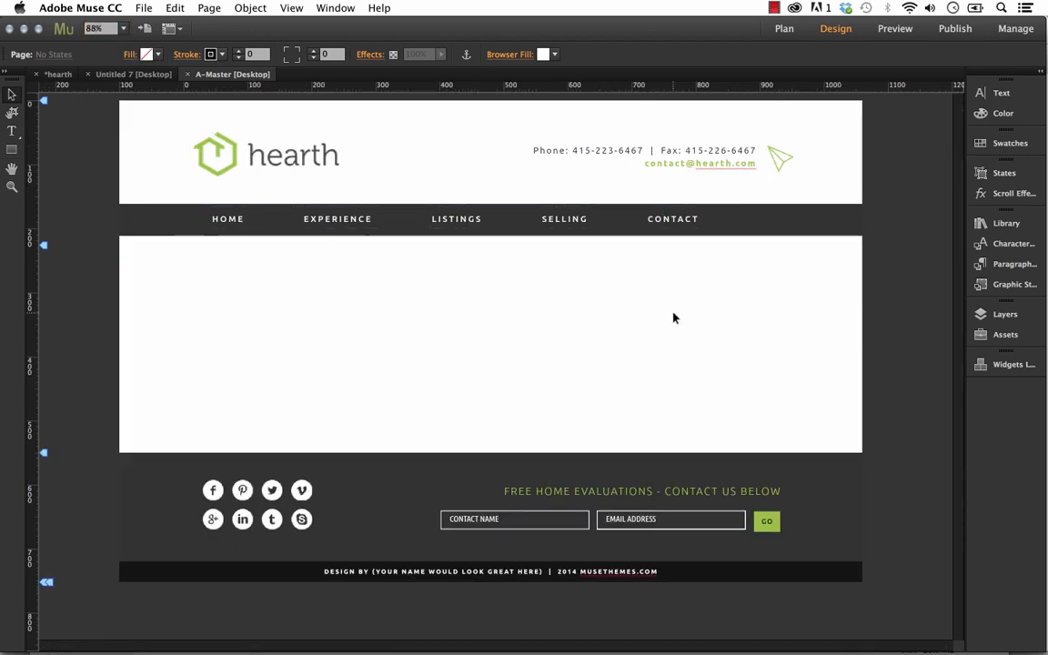
Move the hearth logo in the header slightly, to about X 17 and Y 50.
left_click(278, 150)
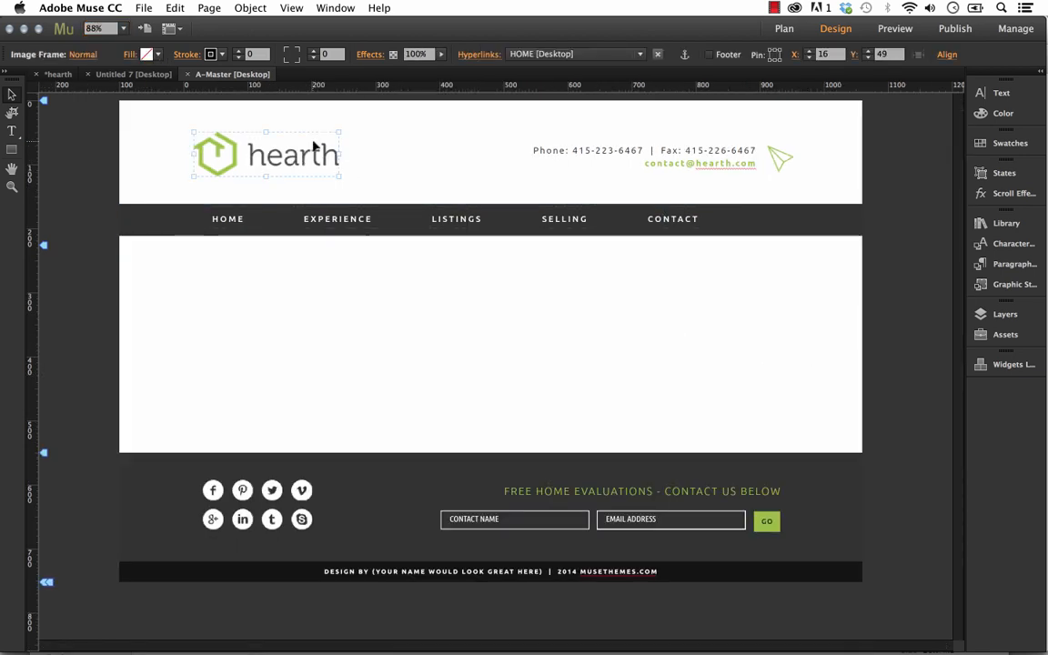
left_click(360, 153)
left_click(291, 157)
left_click_drag(273, 148, 312, 159)
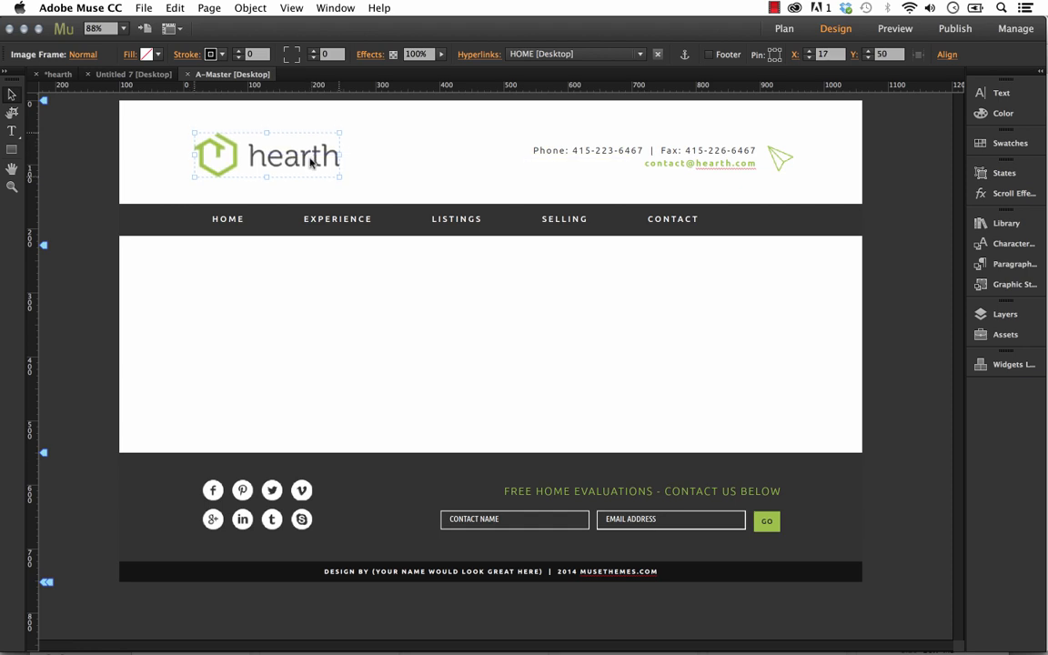
left_click(366, 161)
Replace the header logo with int1.jpg from the interior folder, previewing the file beforehand, and undo the replacement.
left_click(323, 162)
right_click(312, 160)
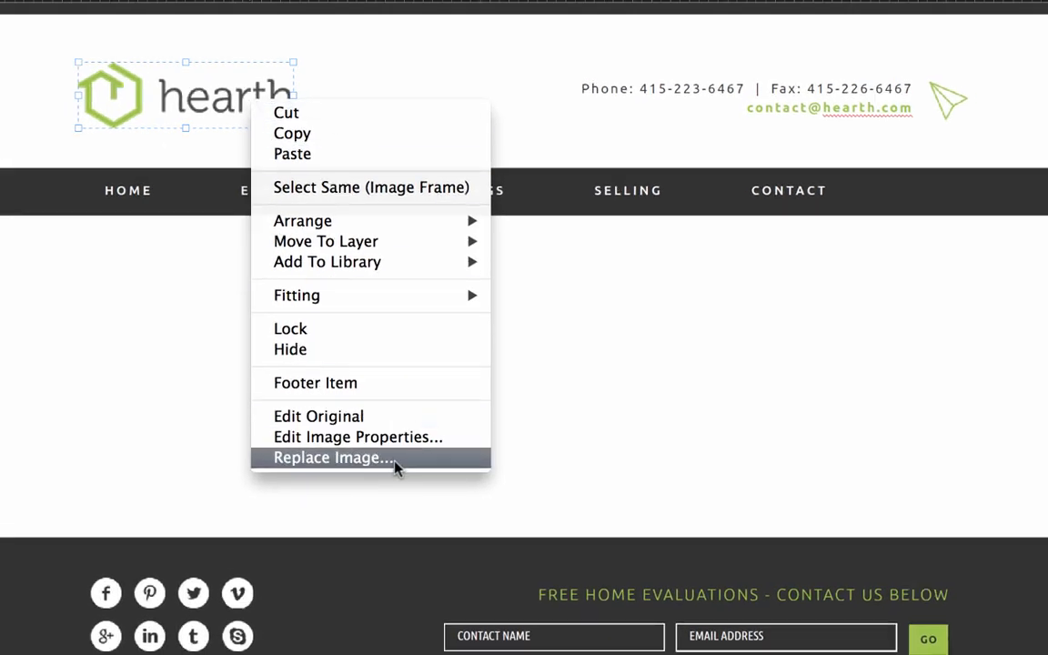
left_click(396, 461)
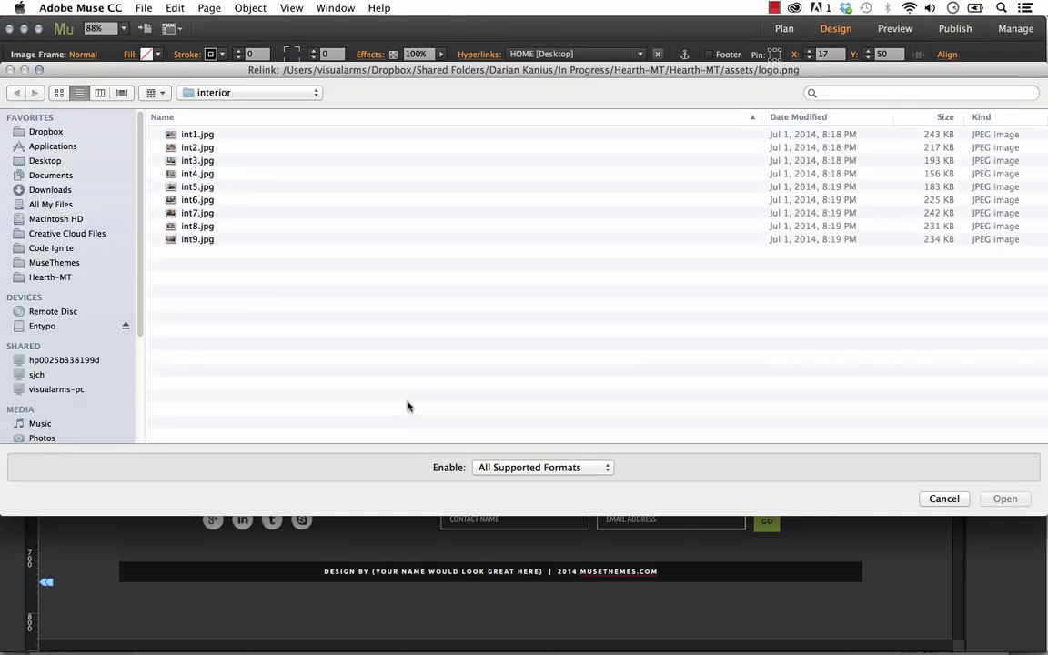
left_click(202, 136)
key("space")
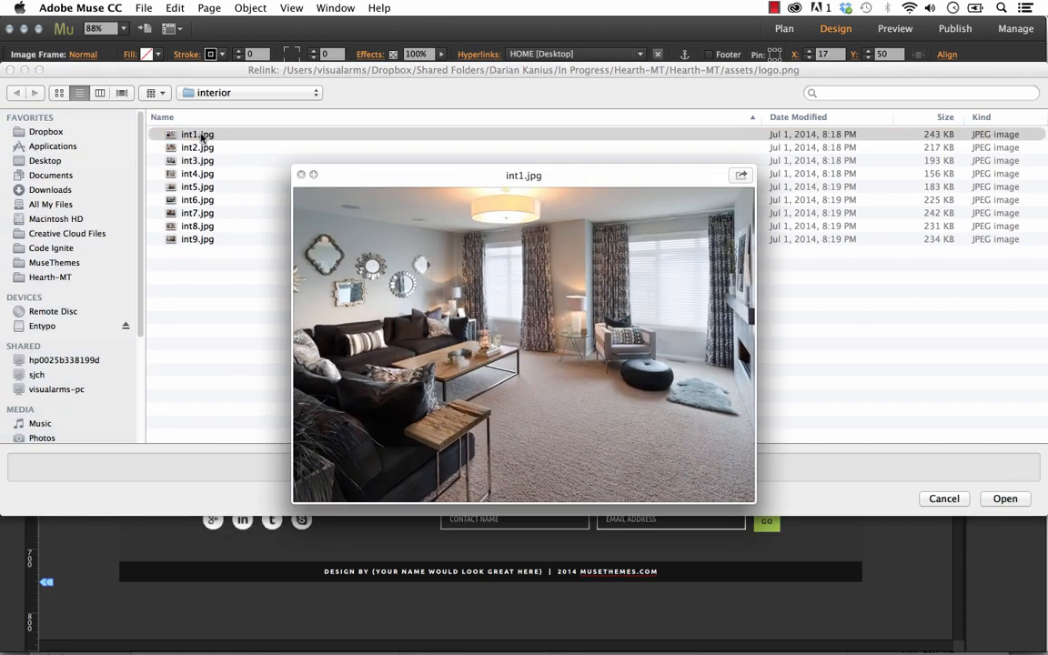
key("space")
left_click(1005, 500)
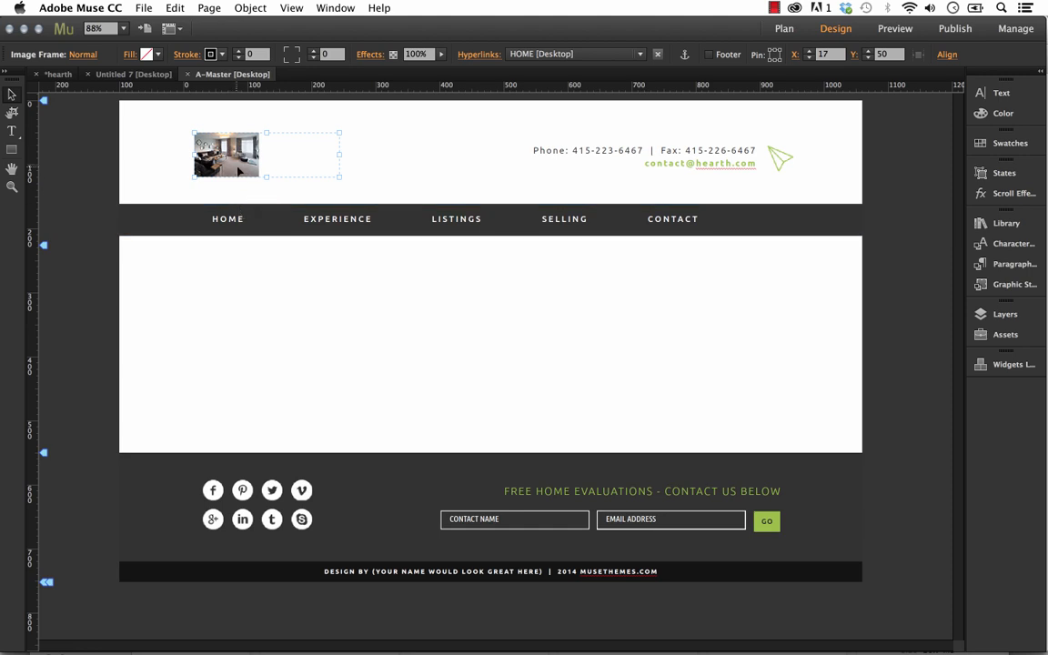
key("super+z")
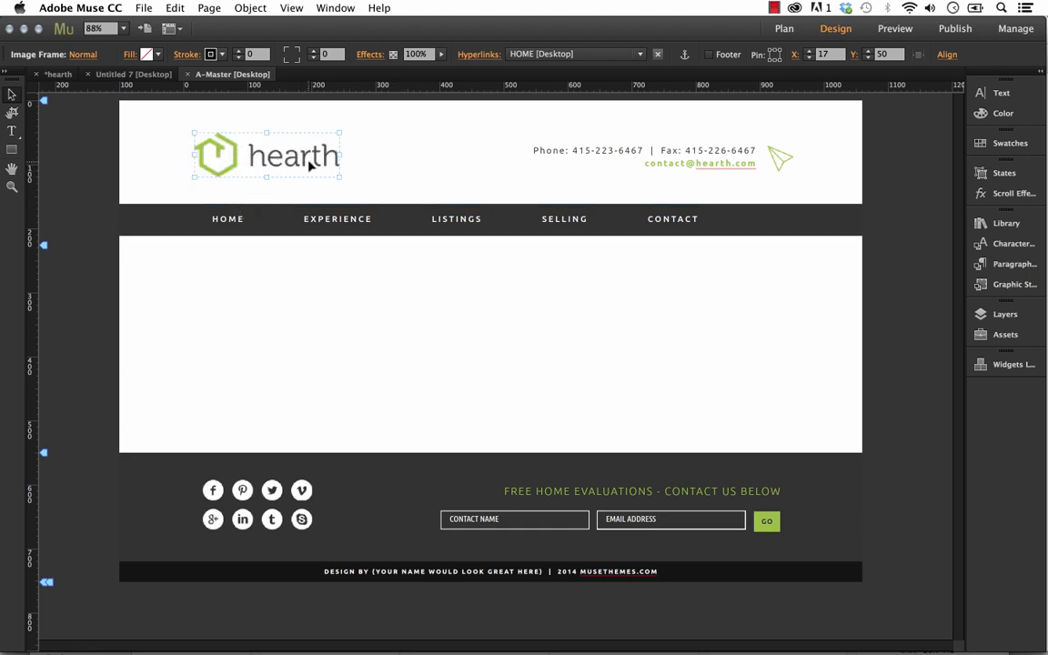
left_click(369, 328)
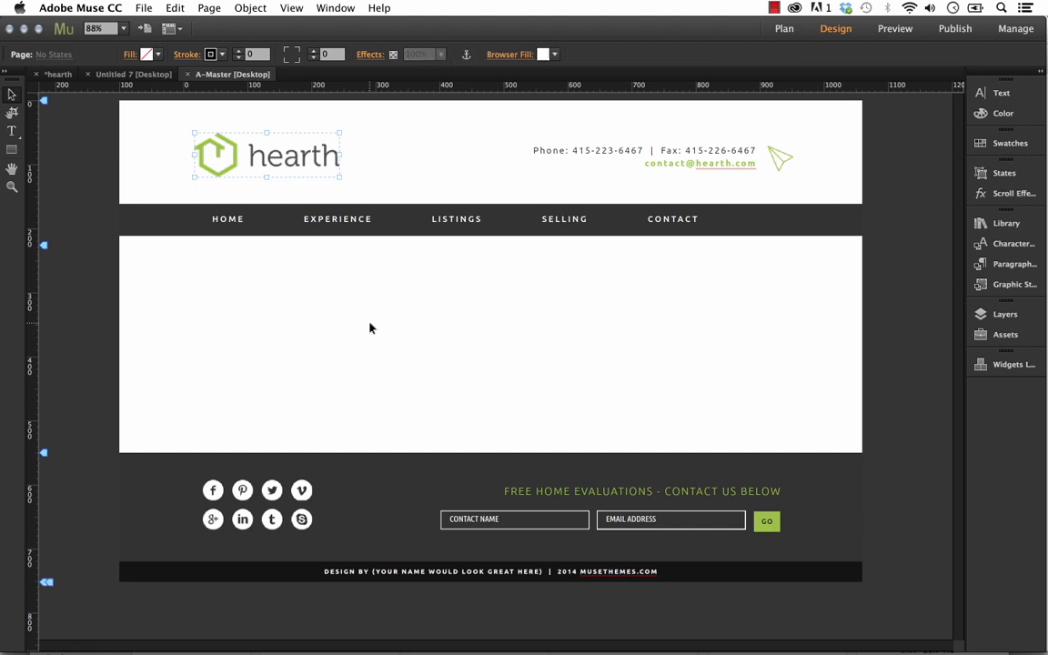
Fill the rectangle behind the navigation menu with the dark blue swatch.
left_click(163, 222)
left_click(796, 237)
left_click(835, 219)
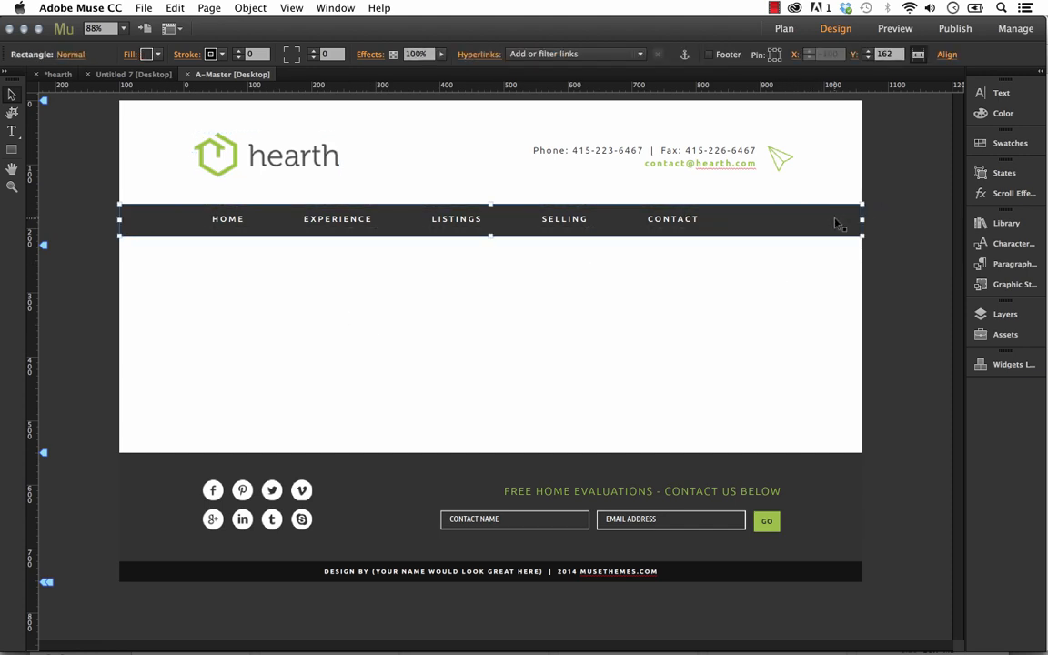
left_click(146, 55)
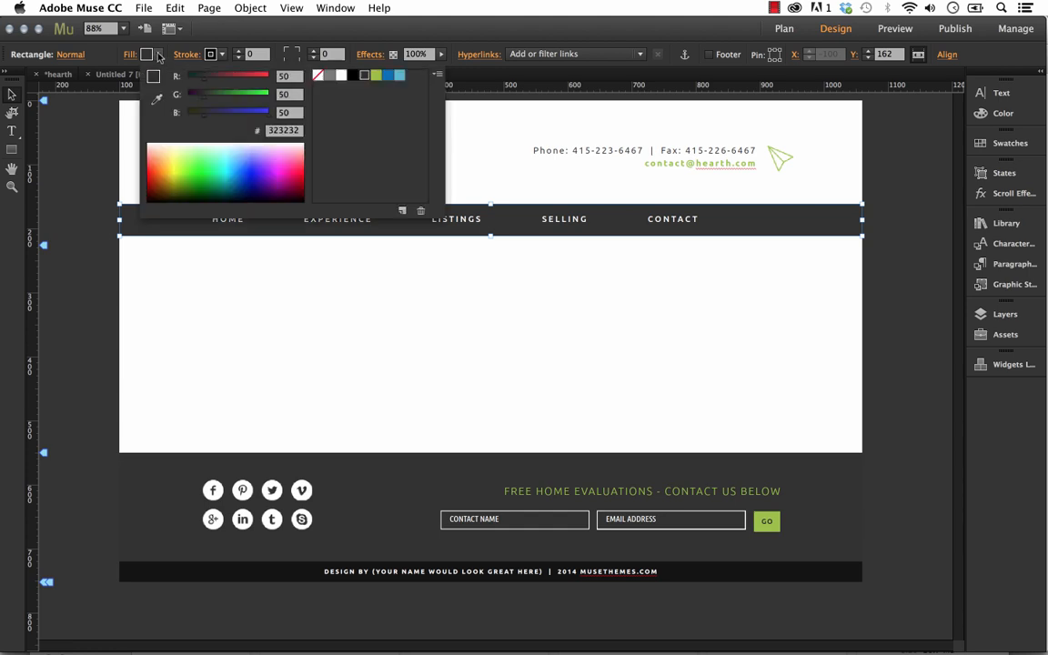
left_click(389, 76)
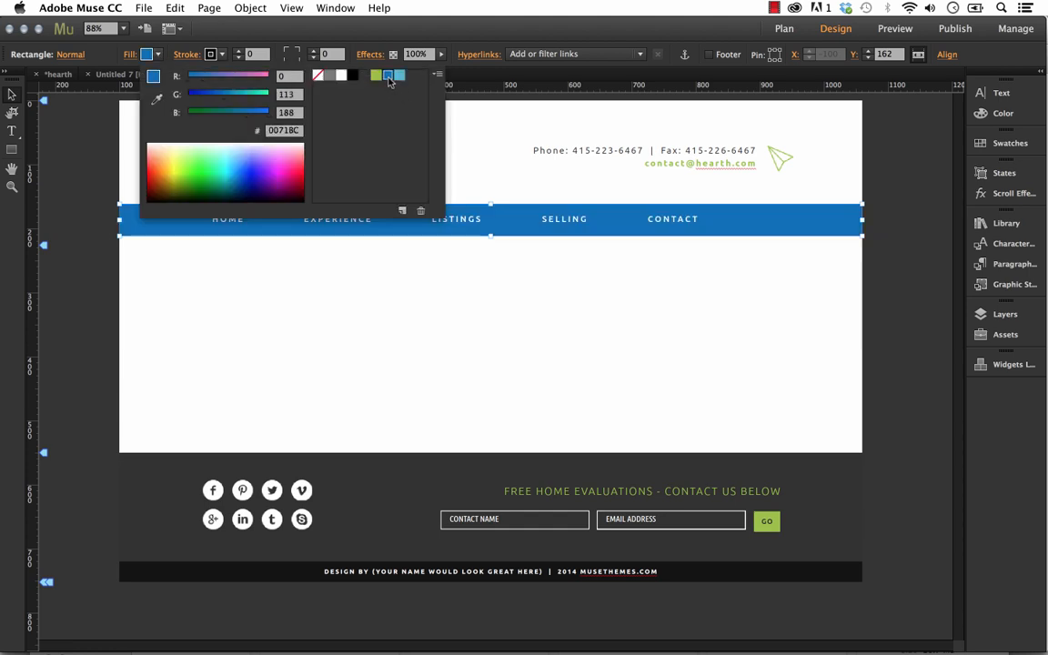
Fill the large footer rectangle with the black swatch.
left_click(835, 479)
left_click(145, 54)
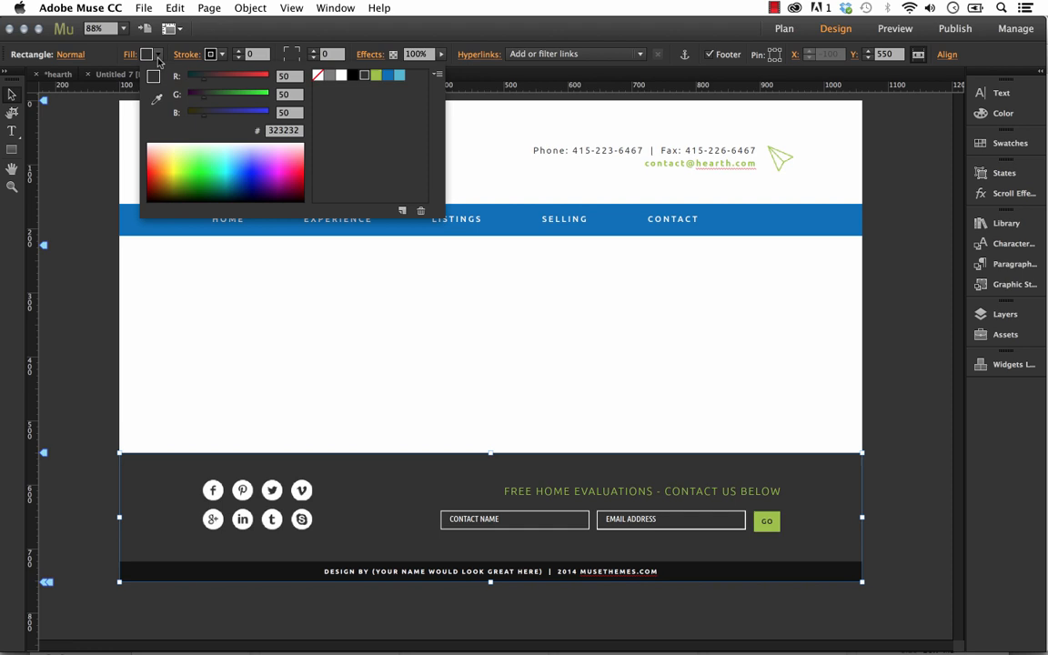
left_click(353, 75)
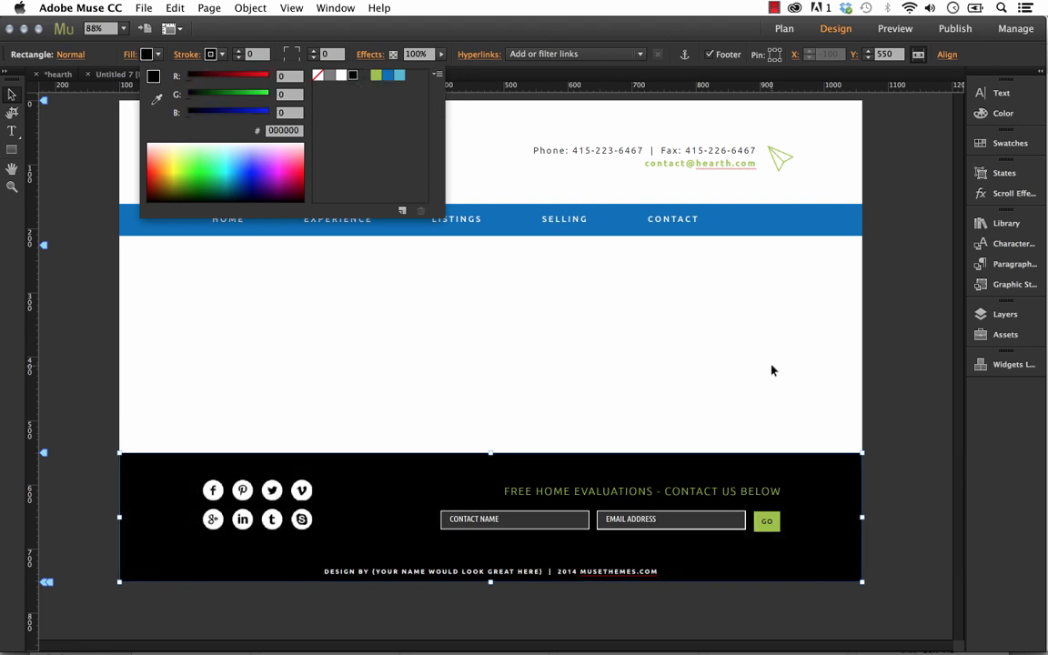
left_click(828, 370)
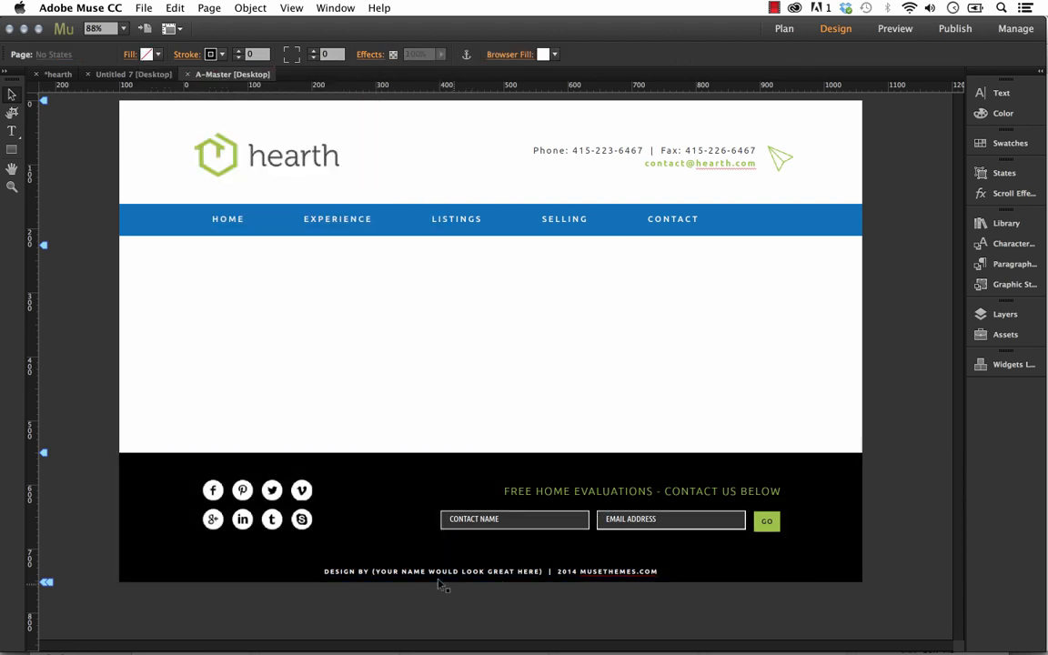
Delete "FREE HOME EVALUATIONS - " from the green footer heading, keeping only "CONTACT US BELOW".
double_click(542, 491)
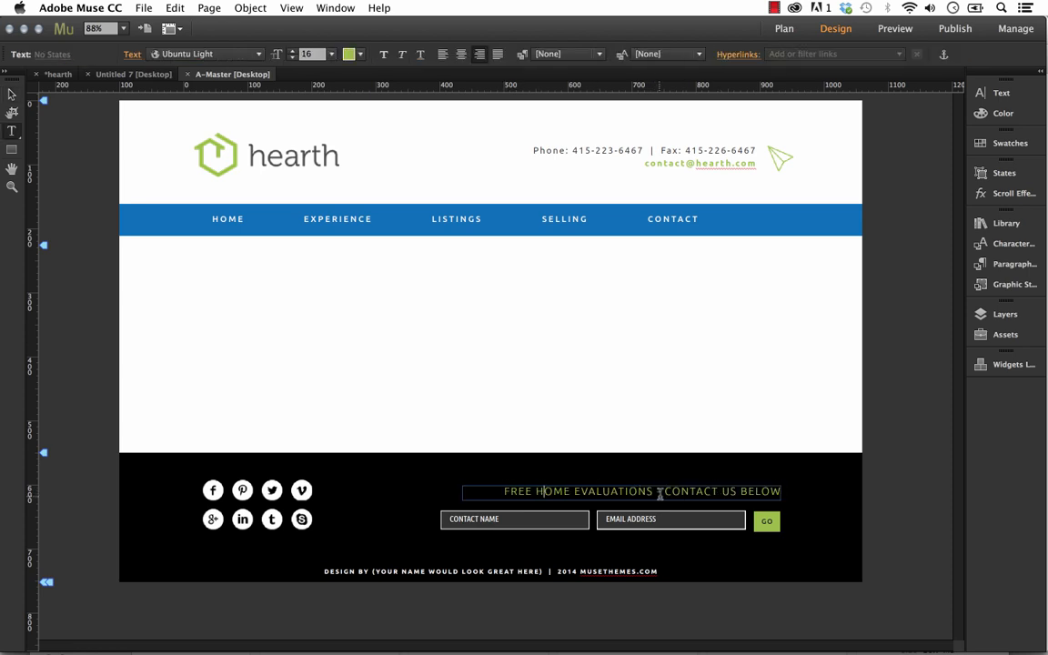
left_click_drag(664, 492, 503, 486)
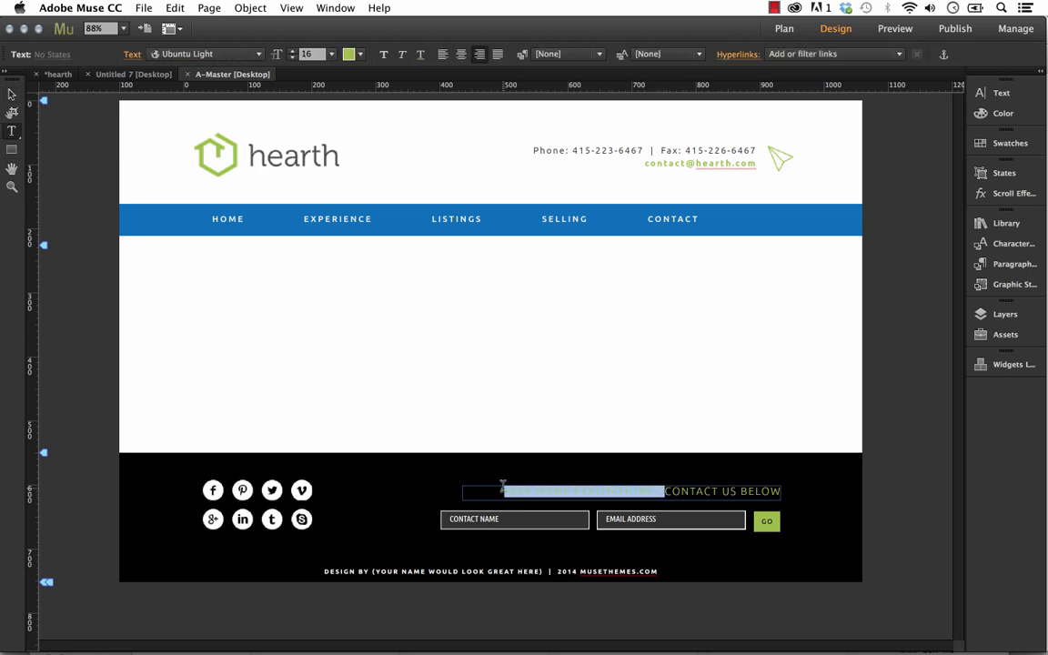
key("BackSpace")
left_click(11, 93)
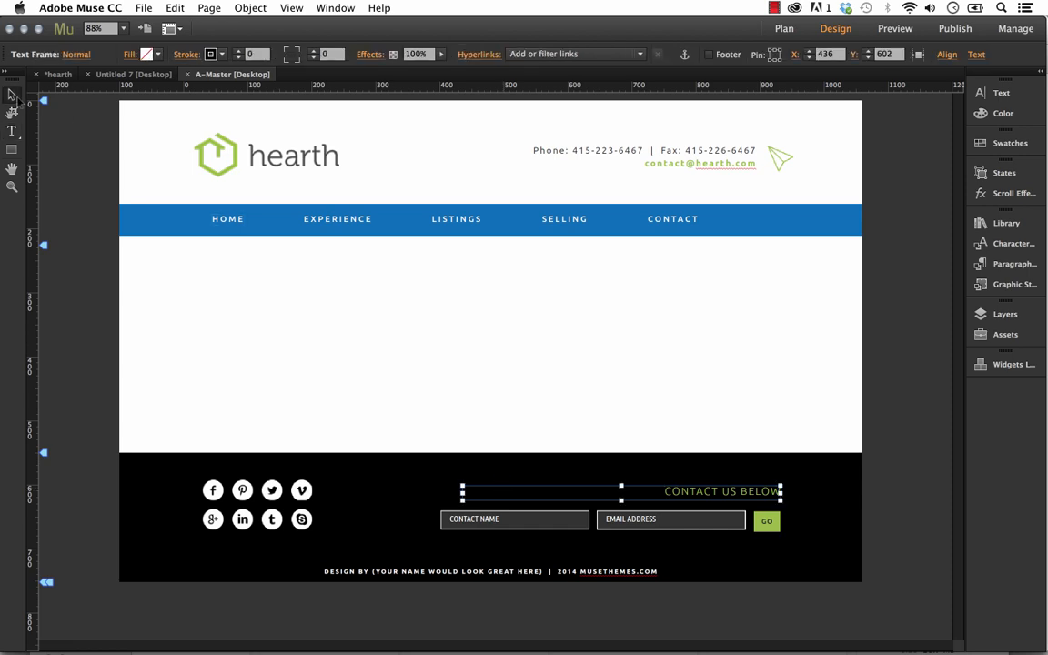
left_click(637, 402)
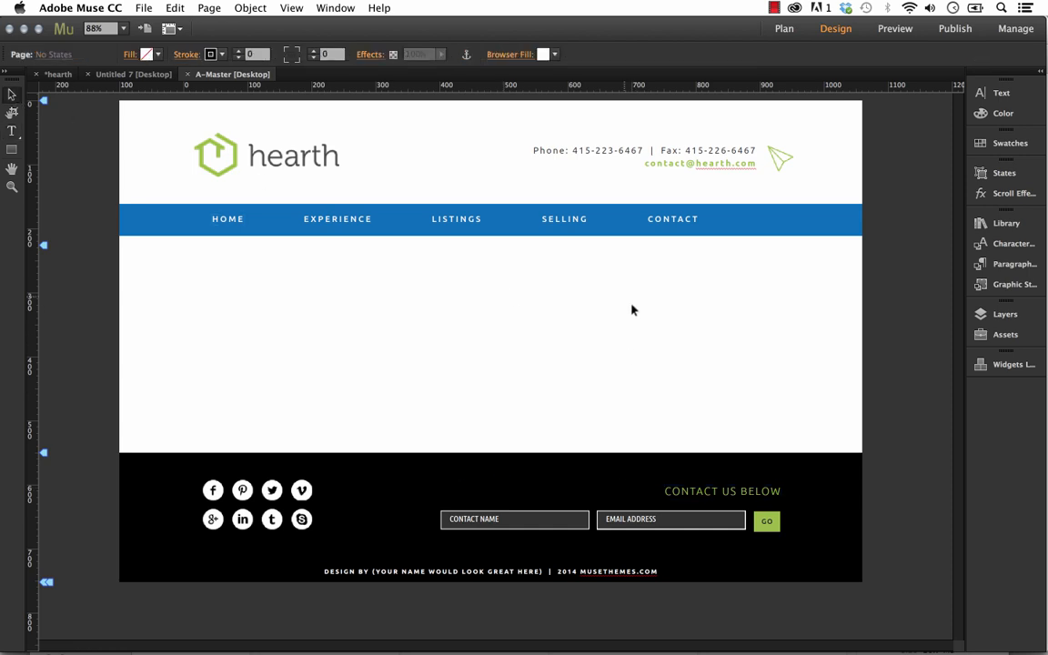
Open the SELLING page from the site plan, set its zoom level to 88% and display the colour swatches.
left_click(57, 75)
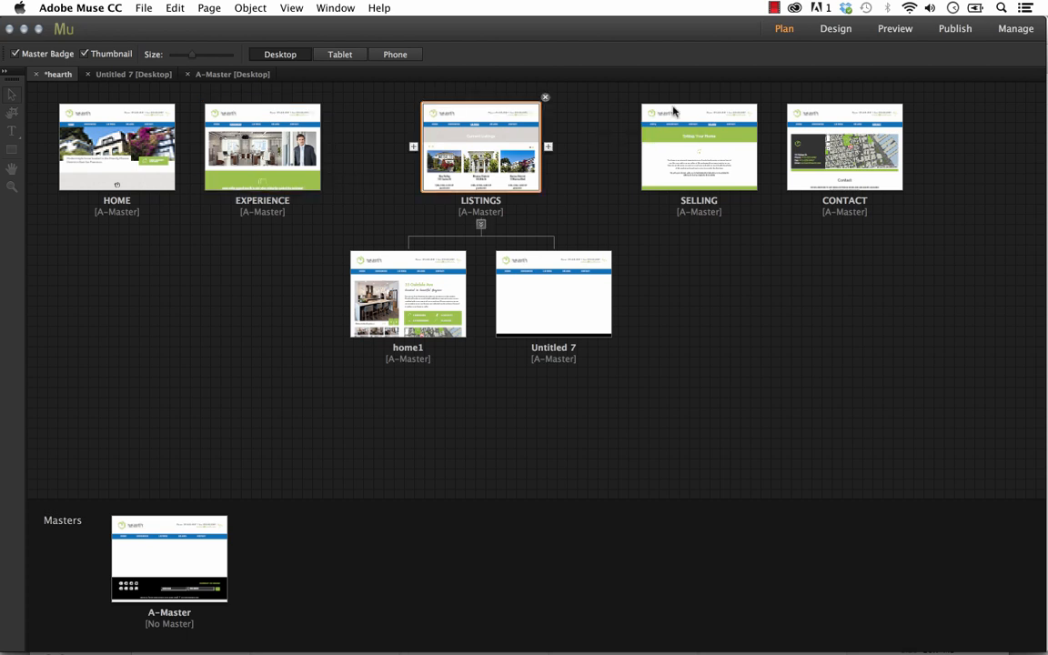
double_click(683, 135)
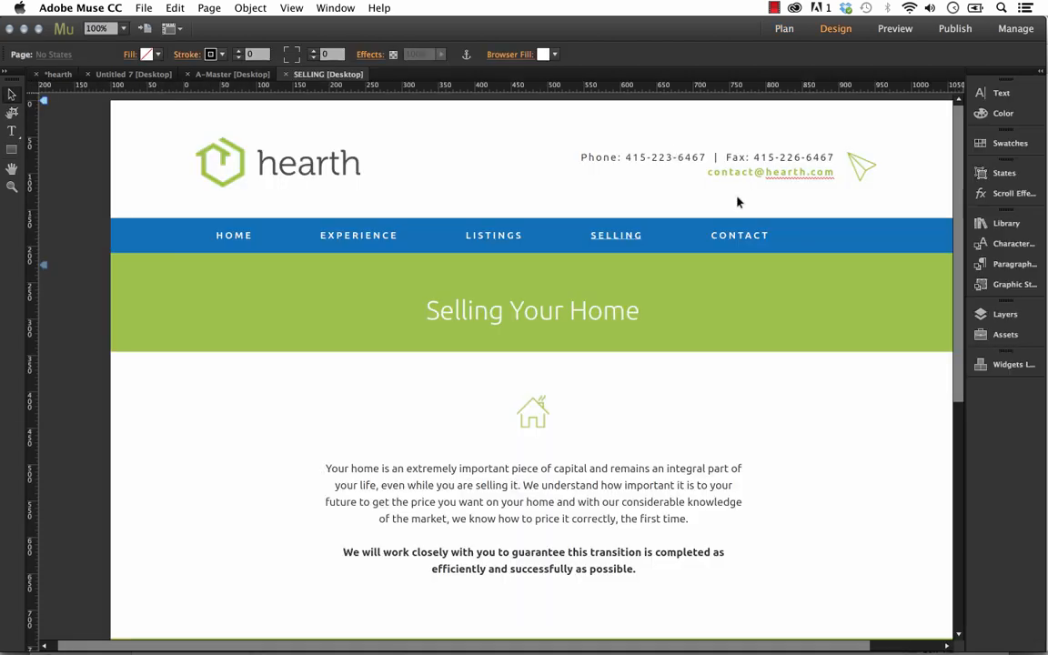
left_click_drag(960, 165, 957, 385)
left_click(98, 28)
type("88")
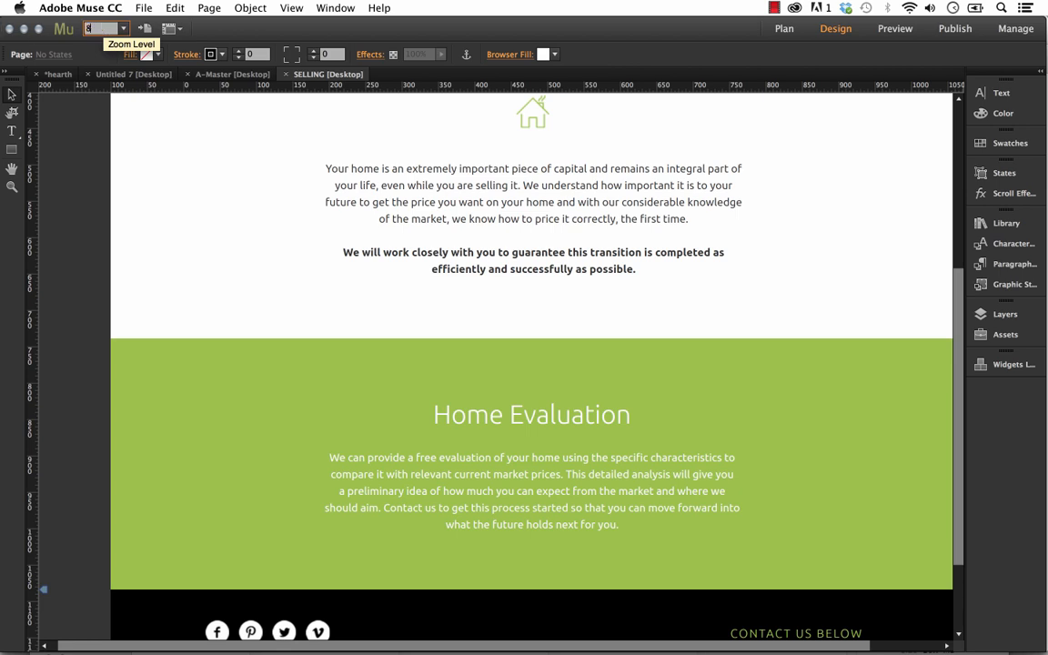
key("Return")
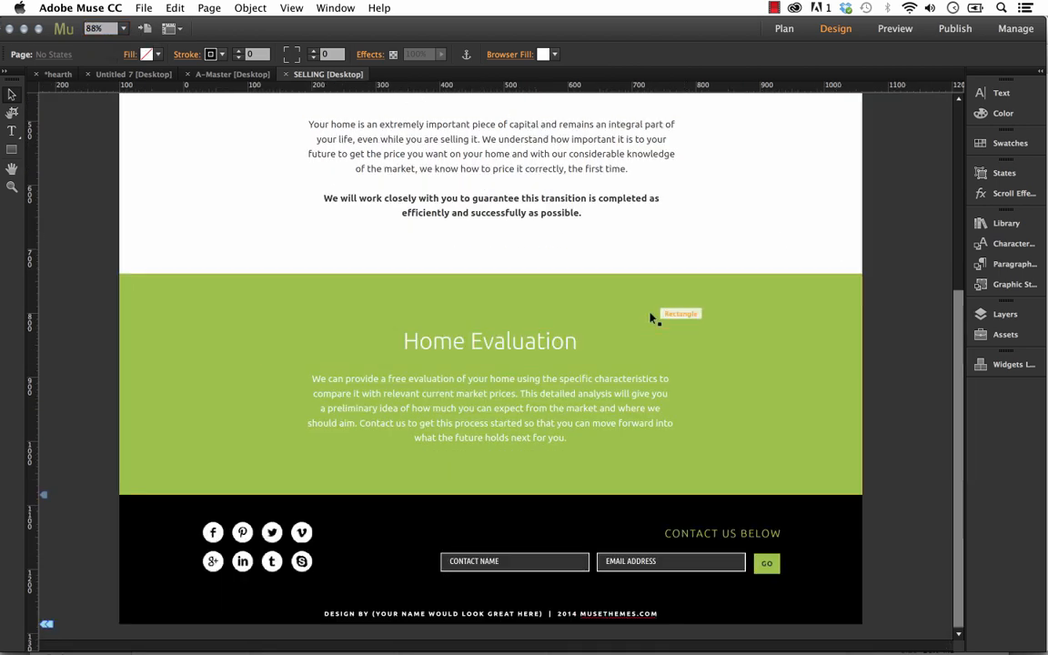
left_click(798, 303)
left_click(890, 231)
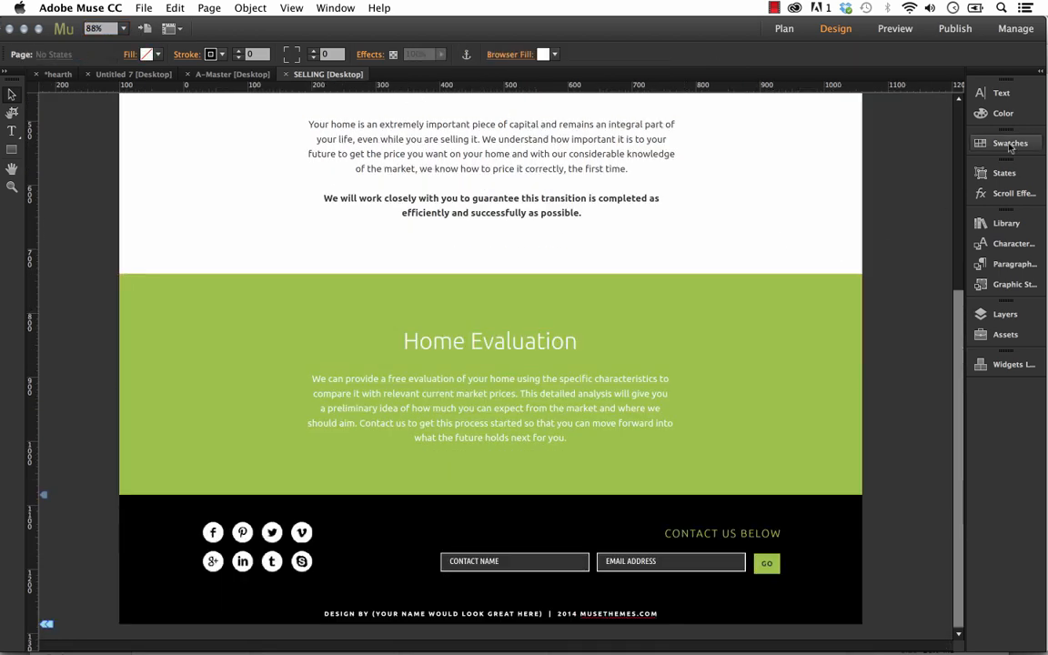
left_click(1010, 145)
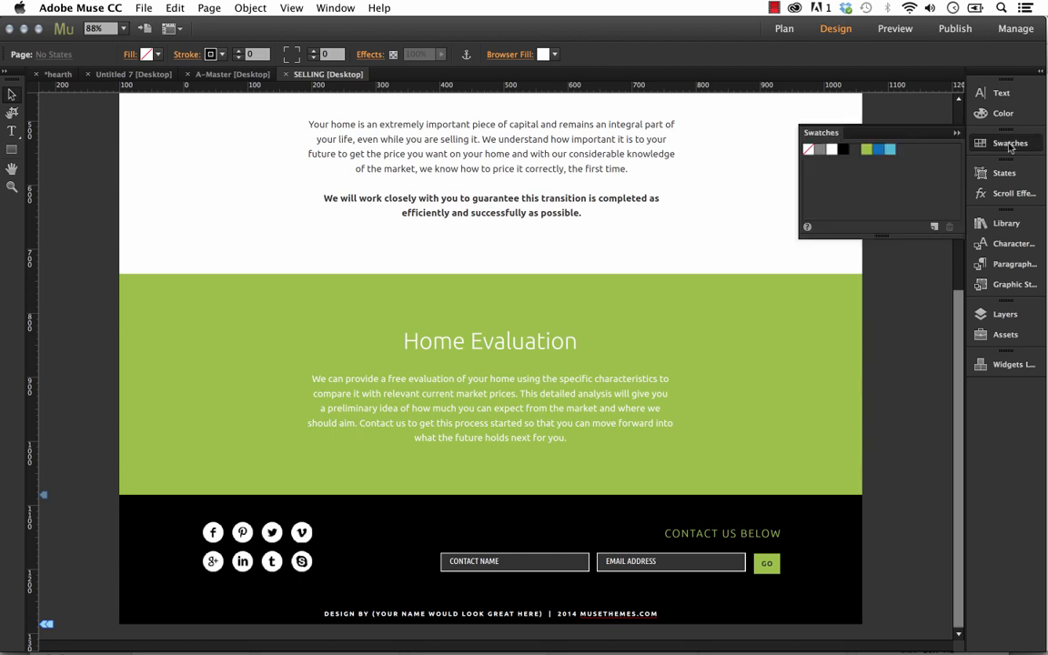
double_click(868, 150)
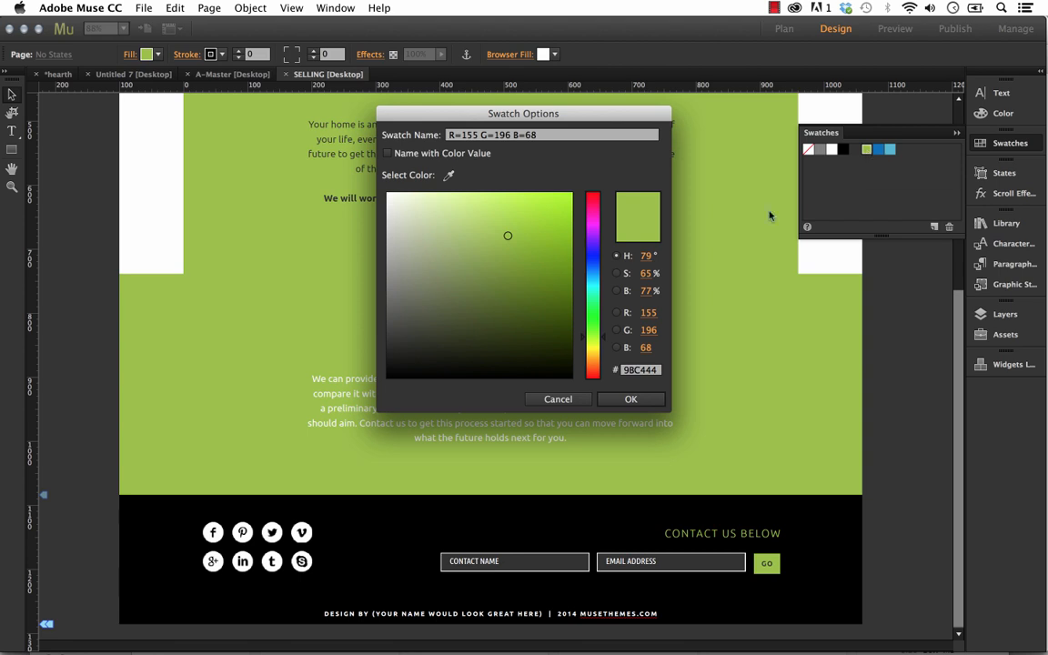
key("Return")
key("super+z")
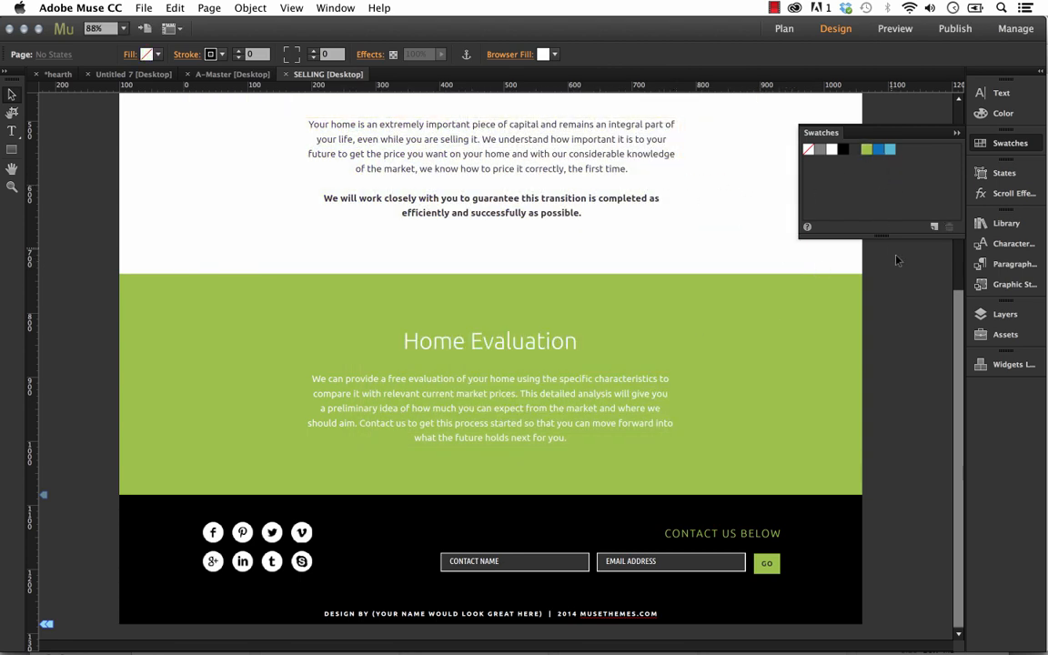
double_click(868, 150)
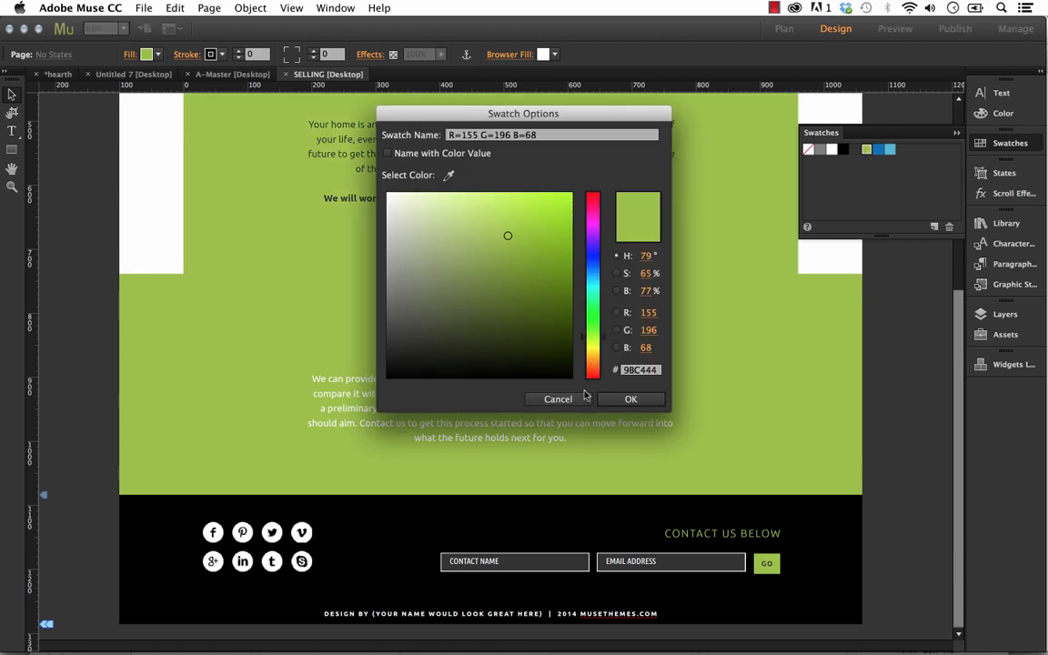
key("Escape")
Edit the green swatch R=155 G=196 B=68 in its swatch options, shifting its hue to a bright blue.
right_click(868, 151)
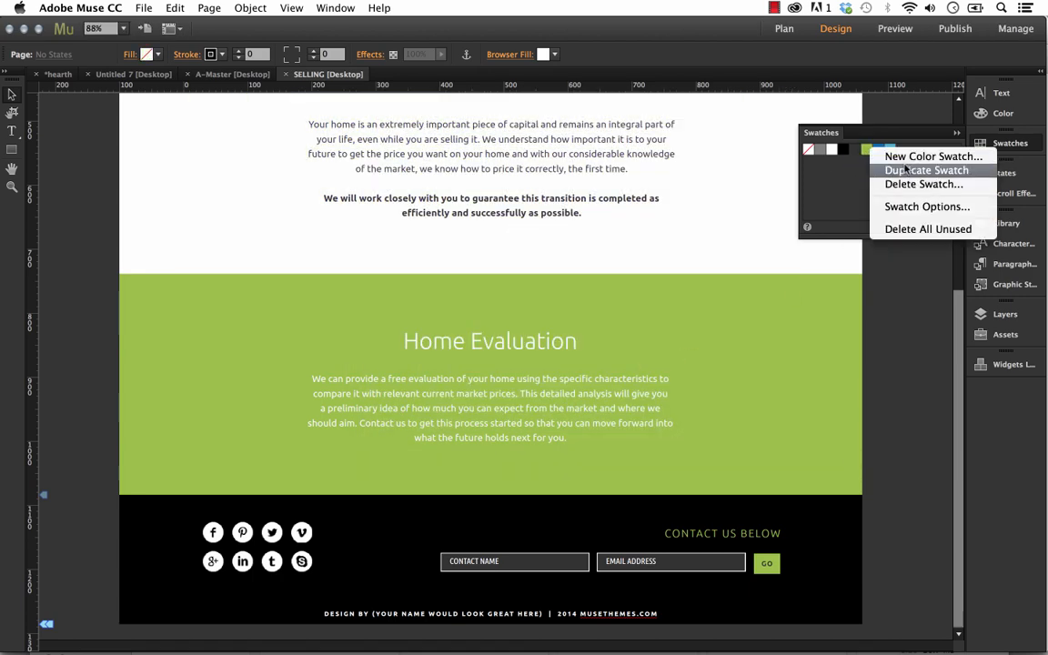
left_click(916, 207)
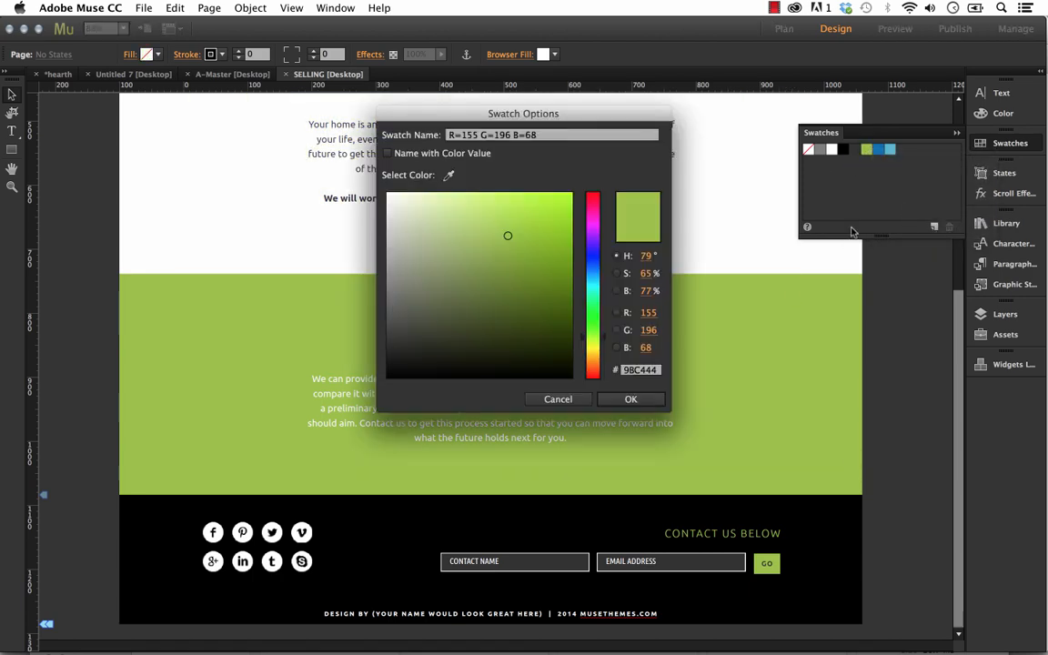
left_click_drag(538, 107, 816, 169)
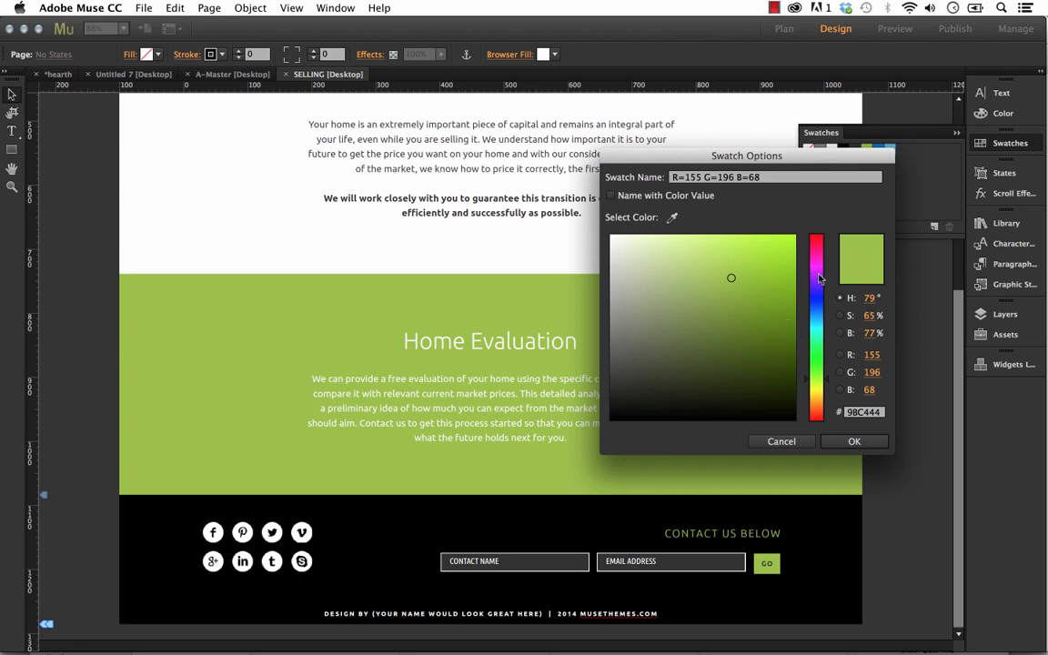
mouse_move(818, 284)
left_mouse_down()
mouse_move(819, 319)
mouse_move(797, 264)
mouse_move(807, 234)
left_mouse_up()
left_click(854, 441)
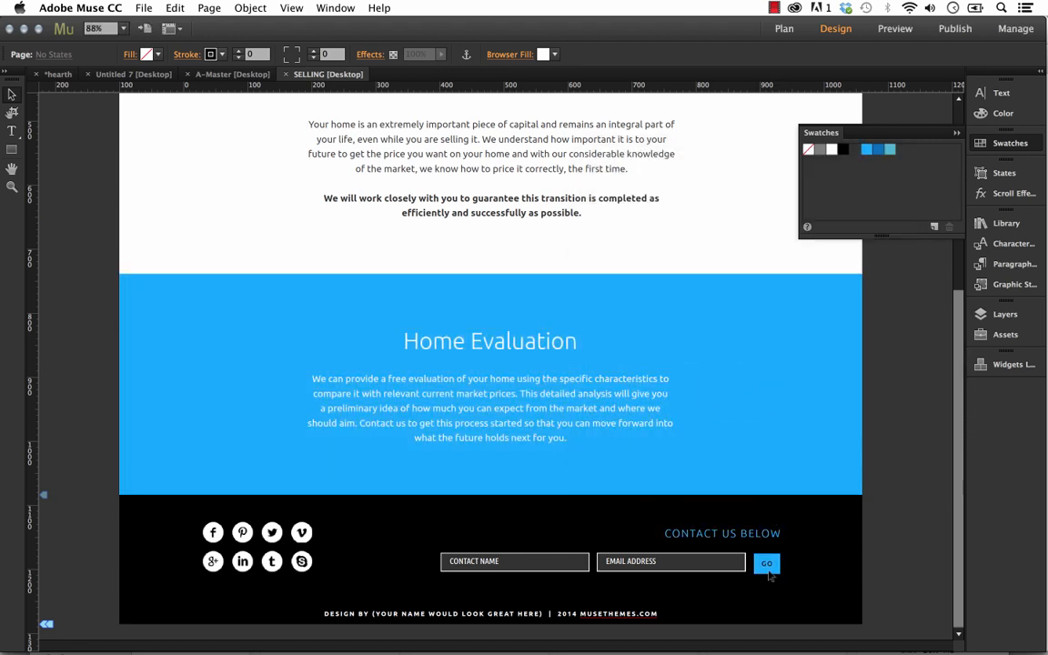
Examine the swatch colour change on the SELLING page, the A-Master page and the Untitled 7 page.
left_click(426, 302)
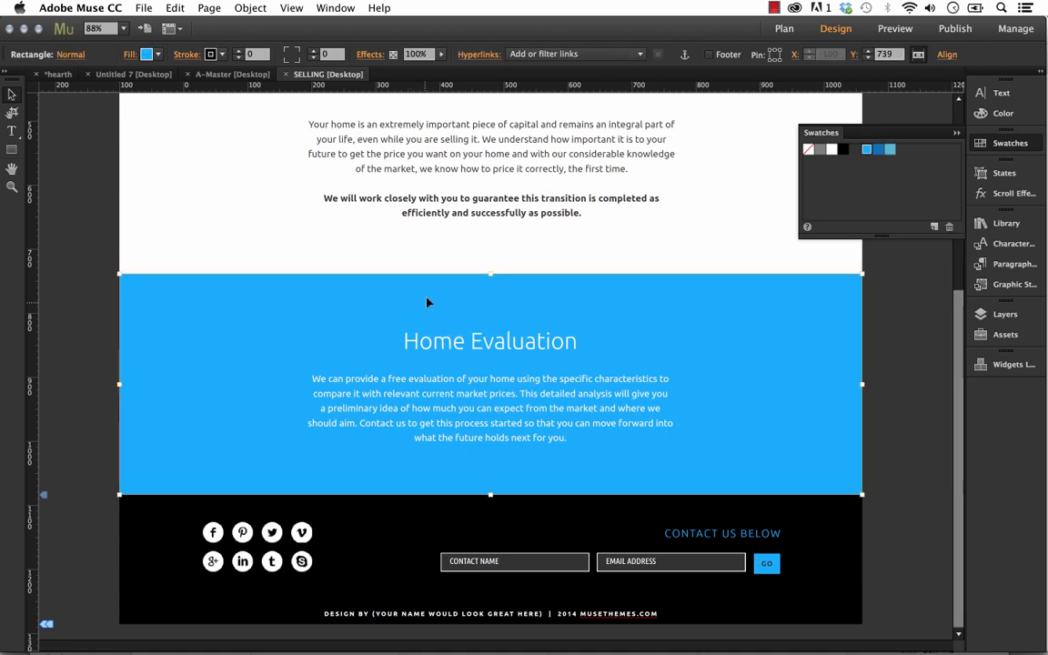
scroll(485, 318, "up", 5)
scroll(482, 320, "up", 1)
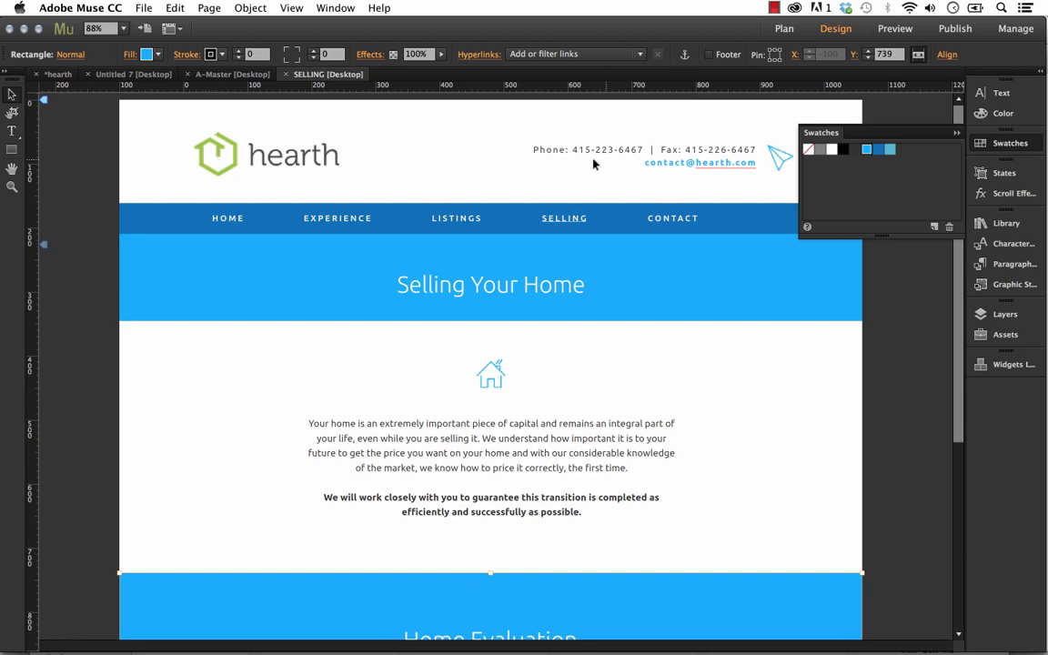
left_click(456, 154)
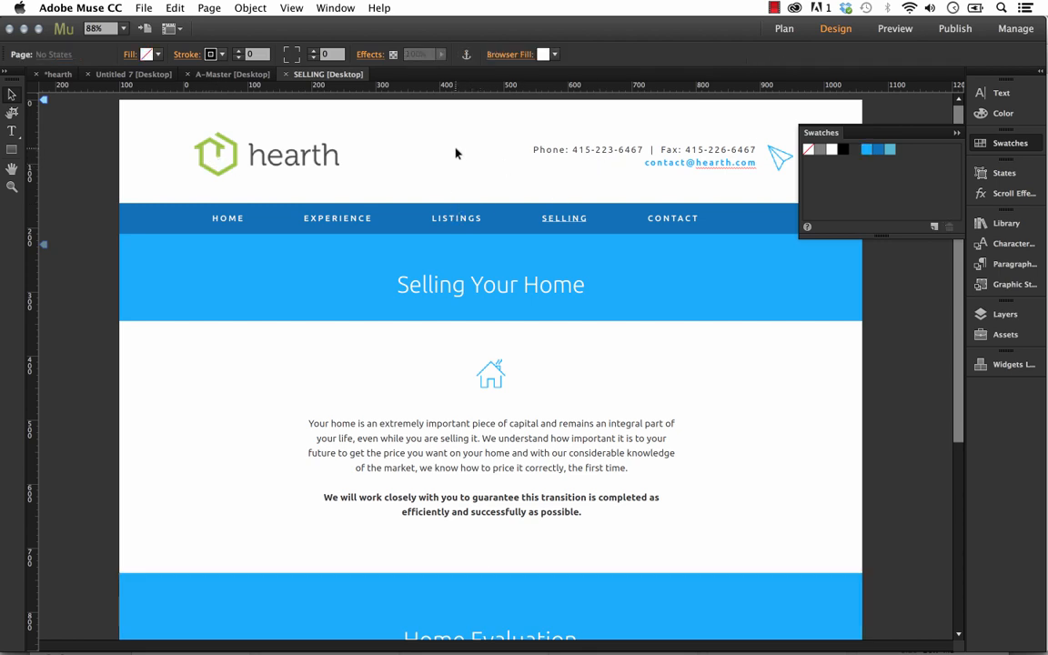
left_click(216, 78)
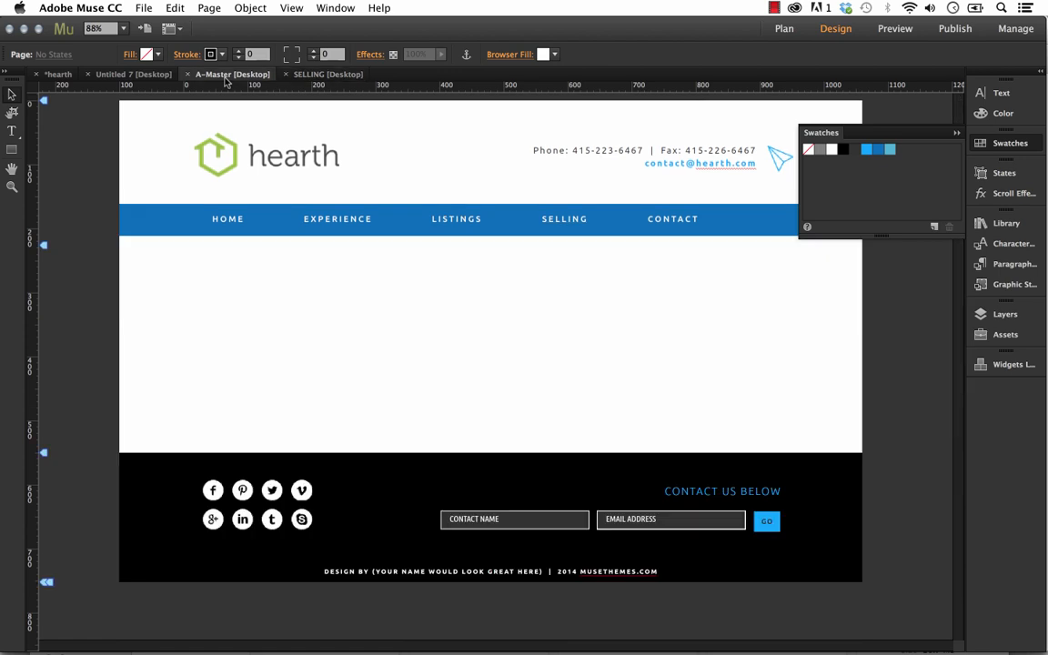
left_click(137, 74)
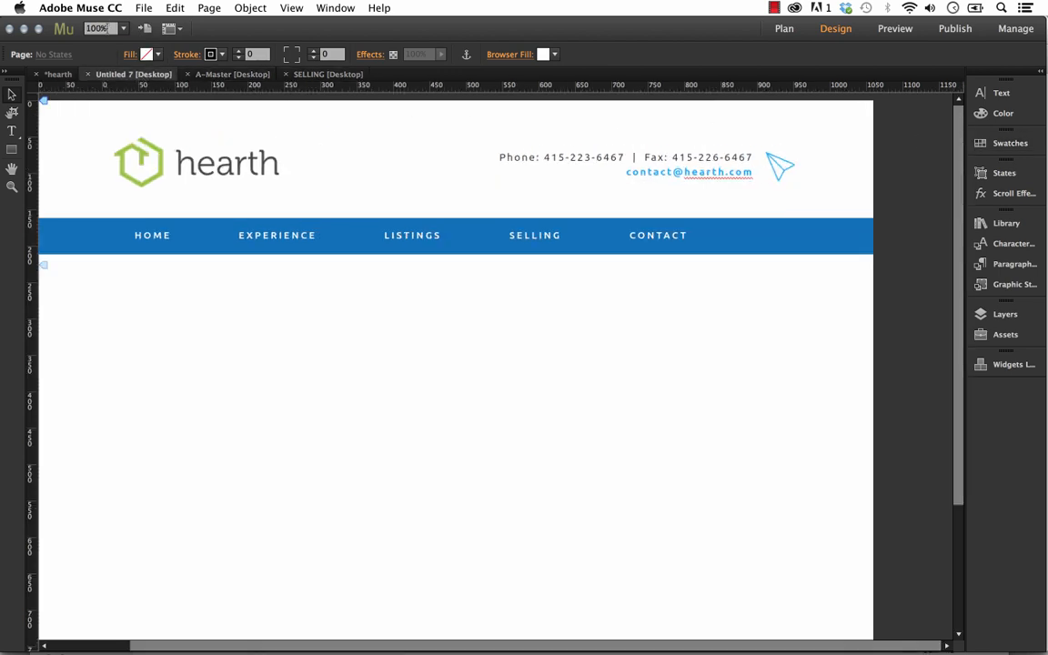
Open the EXPERIENCE page from the site plan and look over its header, photos and coloured banner.
left_click(56, 75)
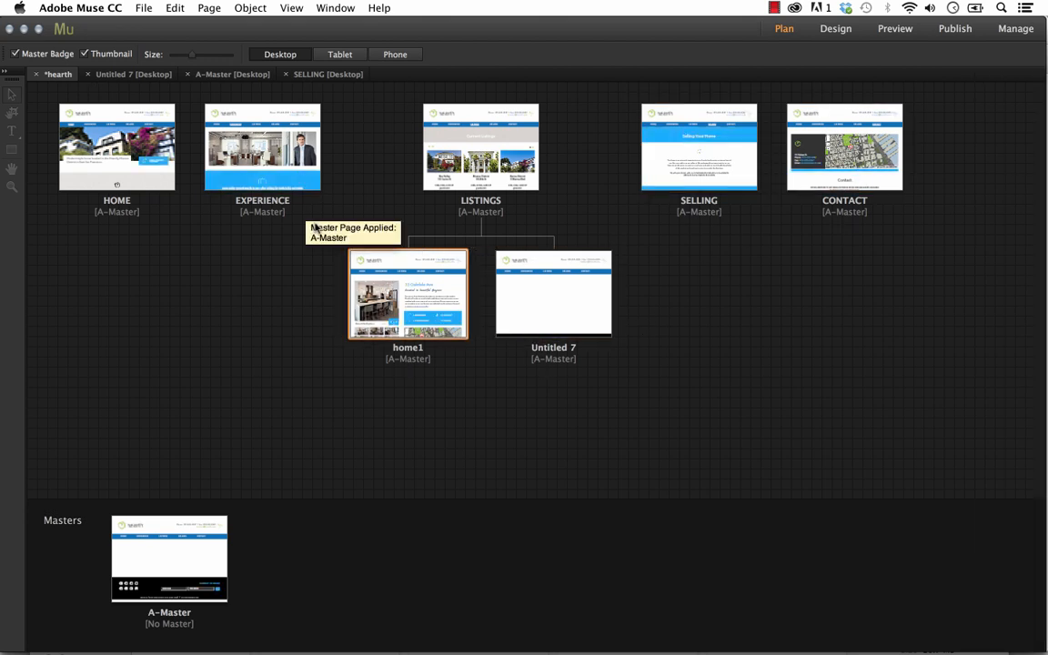
double_click(284, 182)
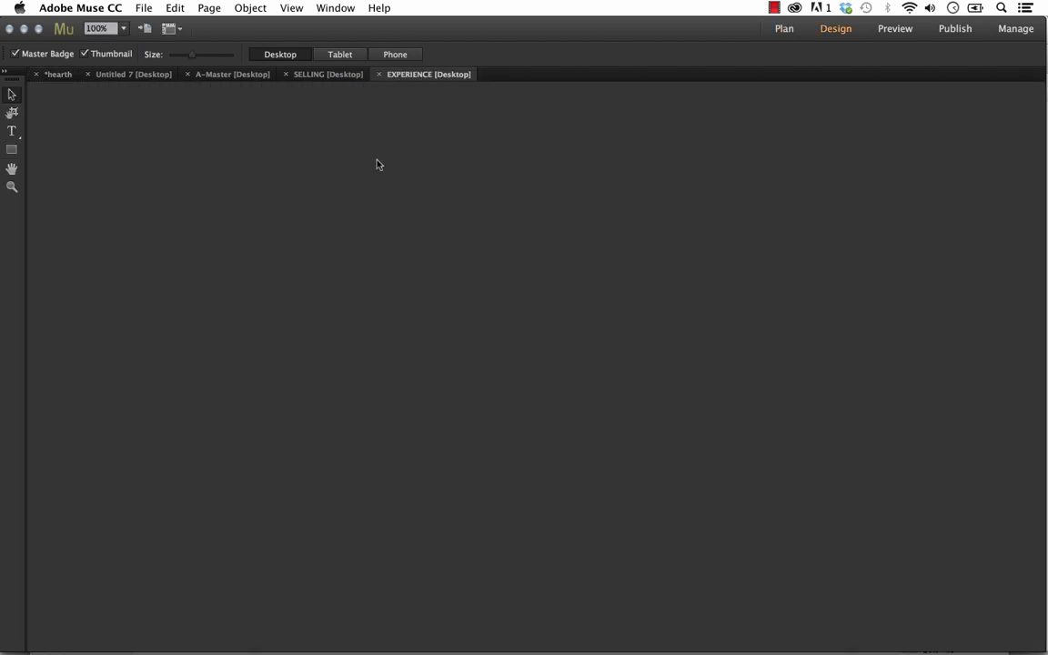
scroll(896, 236, "down", 3)
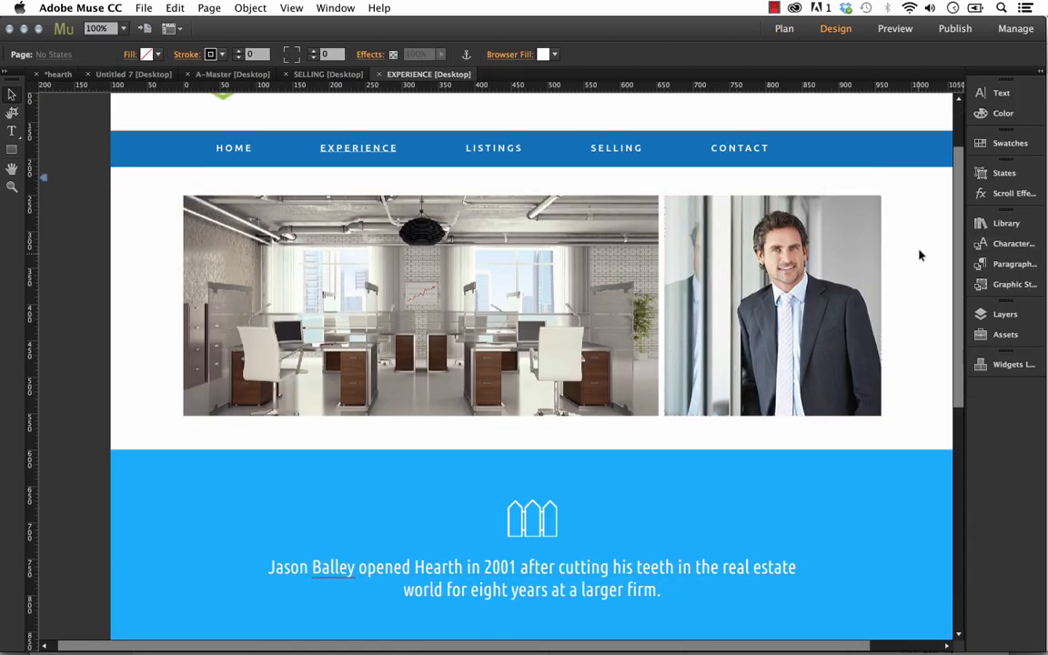
scroll(919, 259, "up", 2)
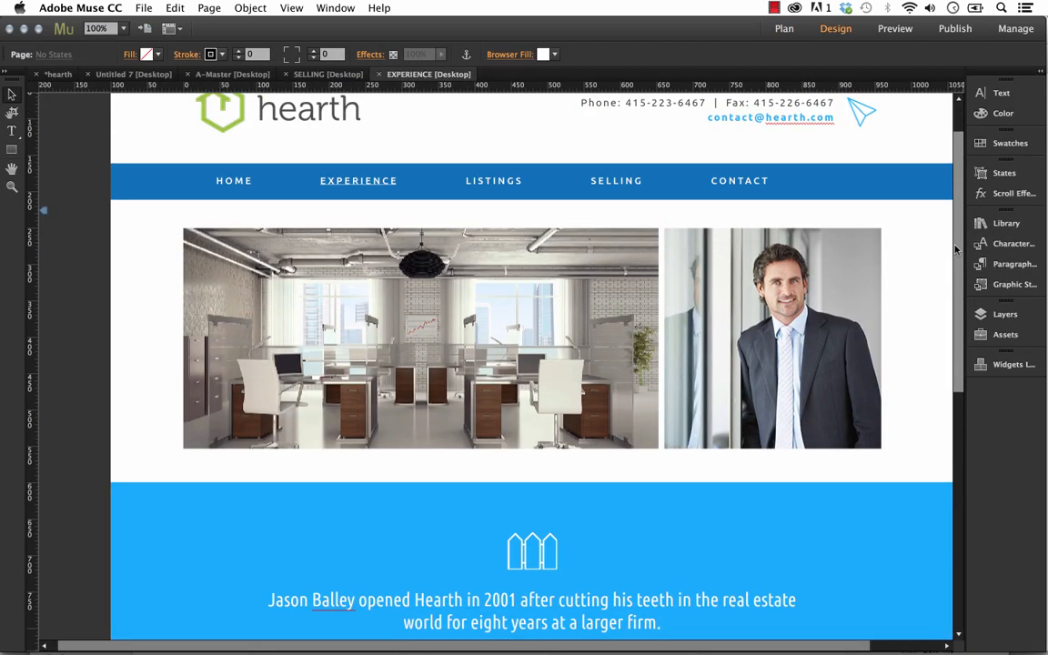
scroll(955, 250, "up", 2)
Replace the office photo's background image with house4.jpg from the images folder, previewing the file beforehand, and undo the replacement.
left_click(380, 331)
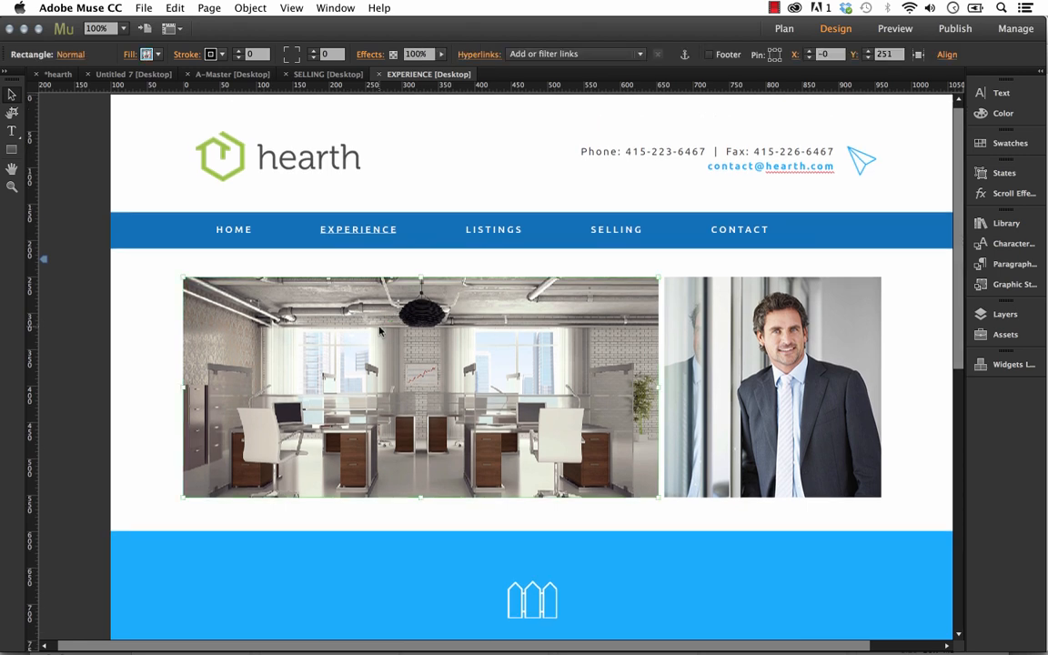
right_click(380, 332)
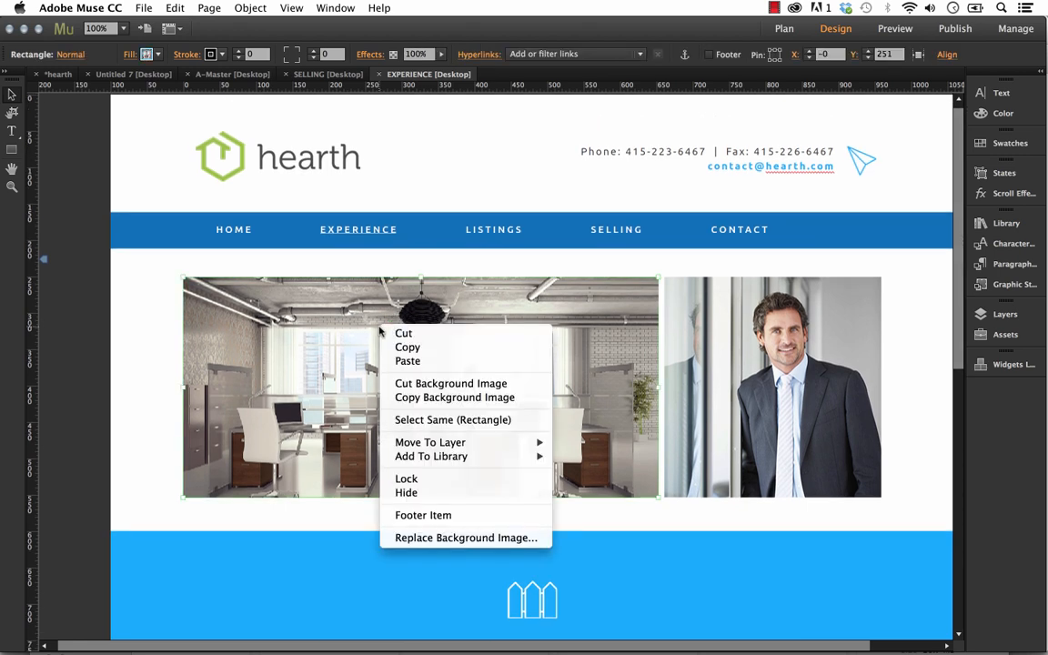
left_click(451, 538)
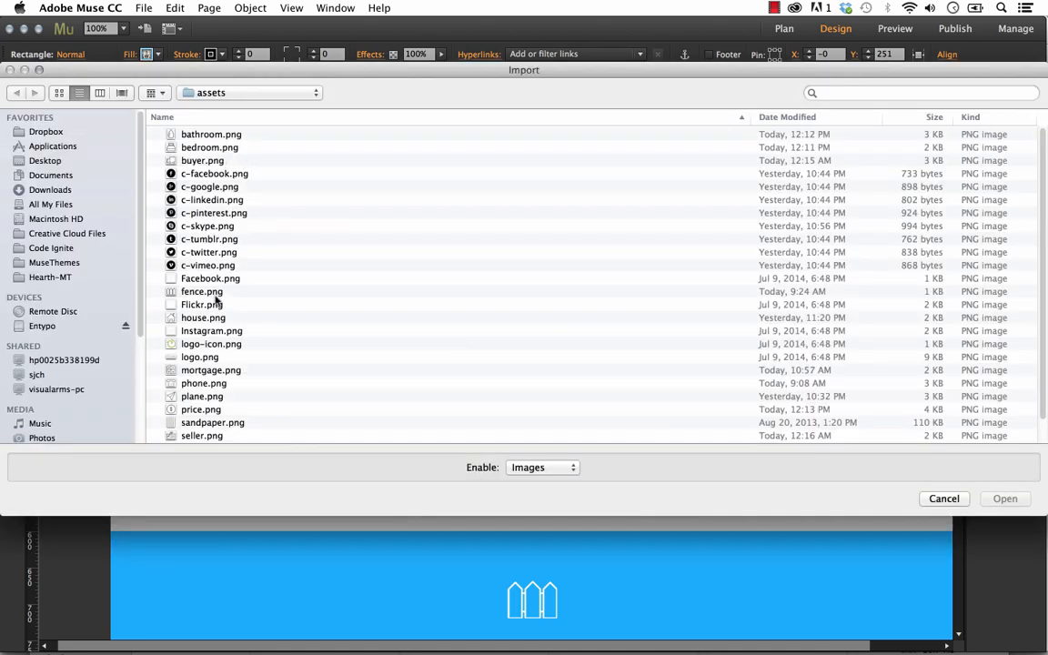
left_click(242, 95)
left_click(233, 107)
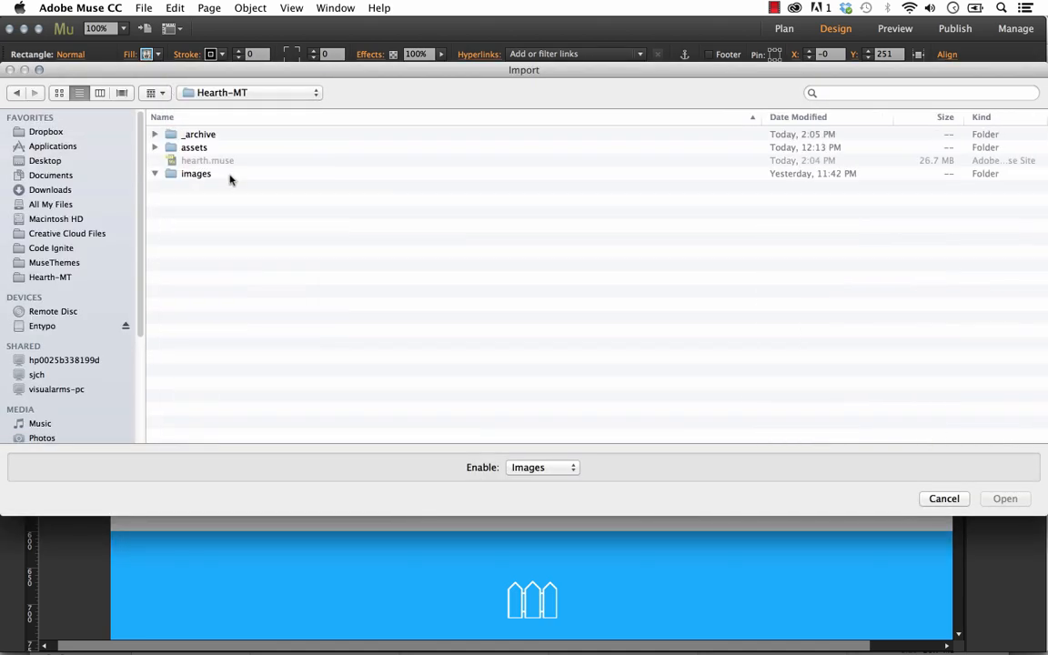
left_click(218, 225)
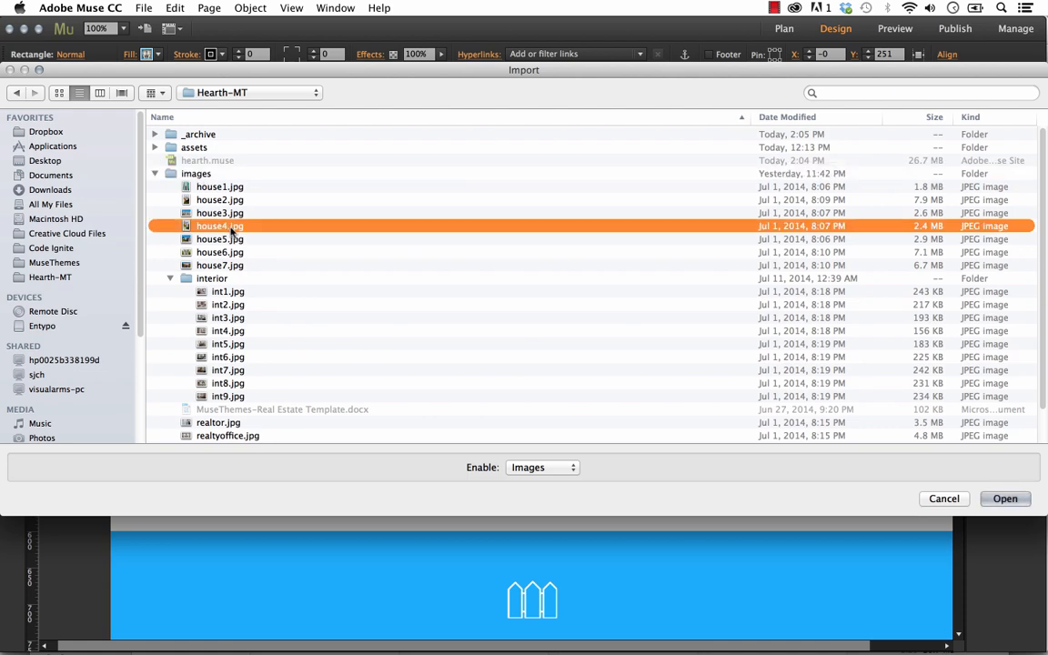
key("space")
key("space")
left_click(1004, 498)
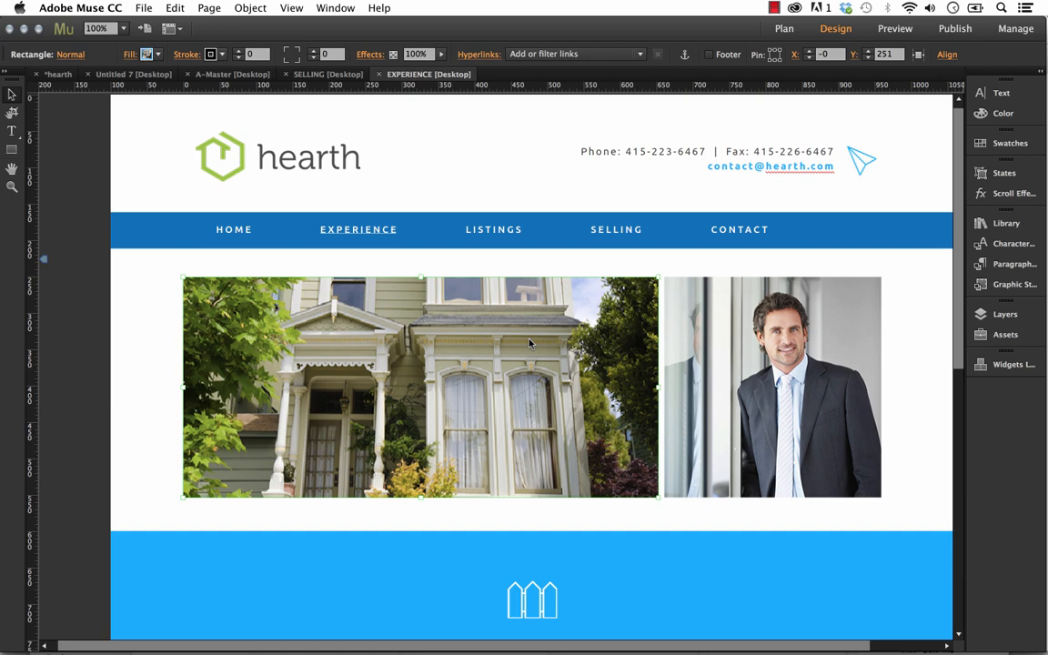
key("super+z")
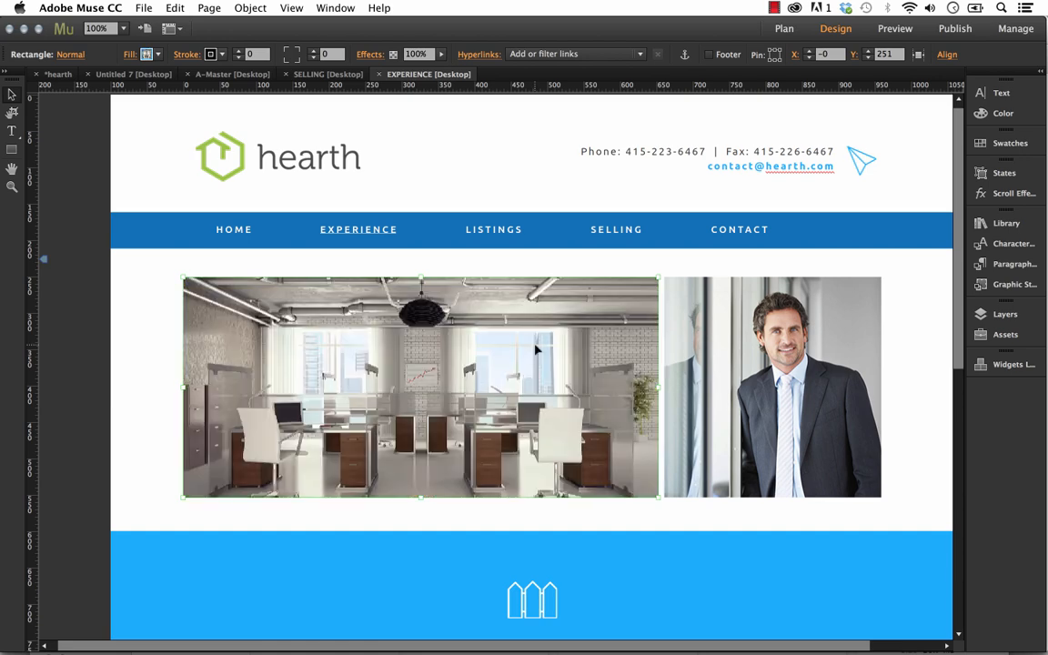
Examine the coloured banner and the text section with the bridge photo further down the EXPERIENCE page.
left_click(902, 401)
scroll(915, 398, "down", 5)
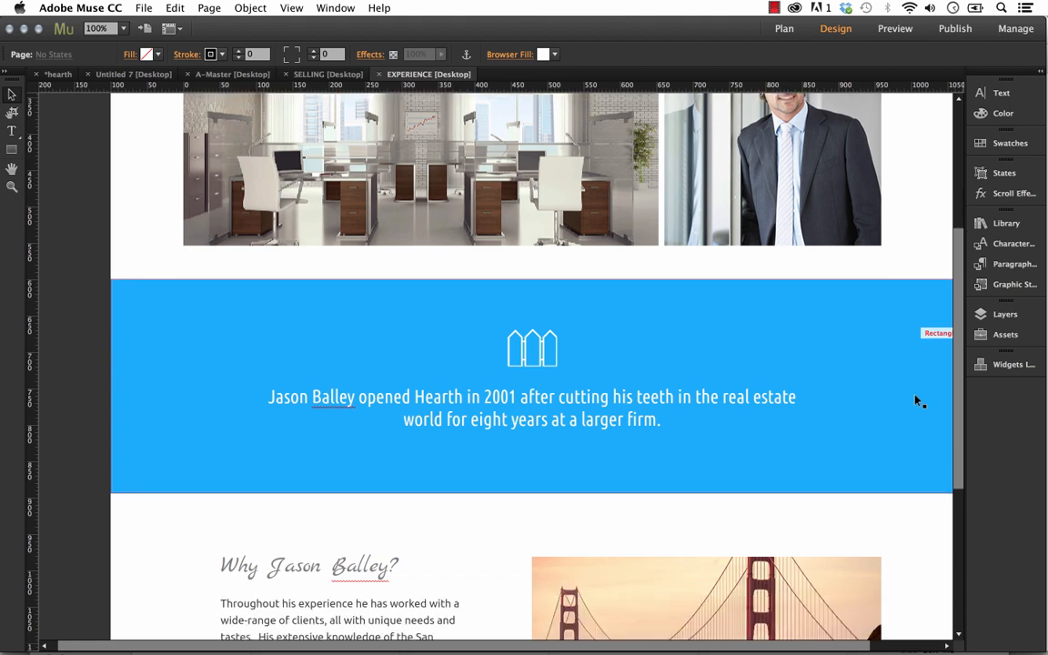
scroll(530, 443, "down", 2)
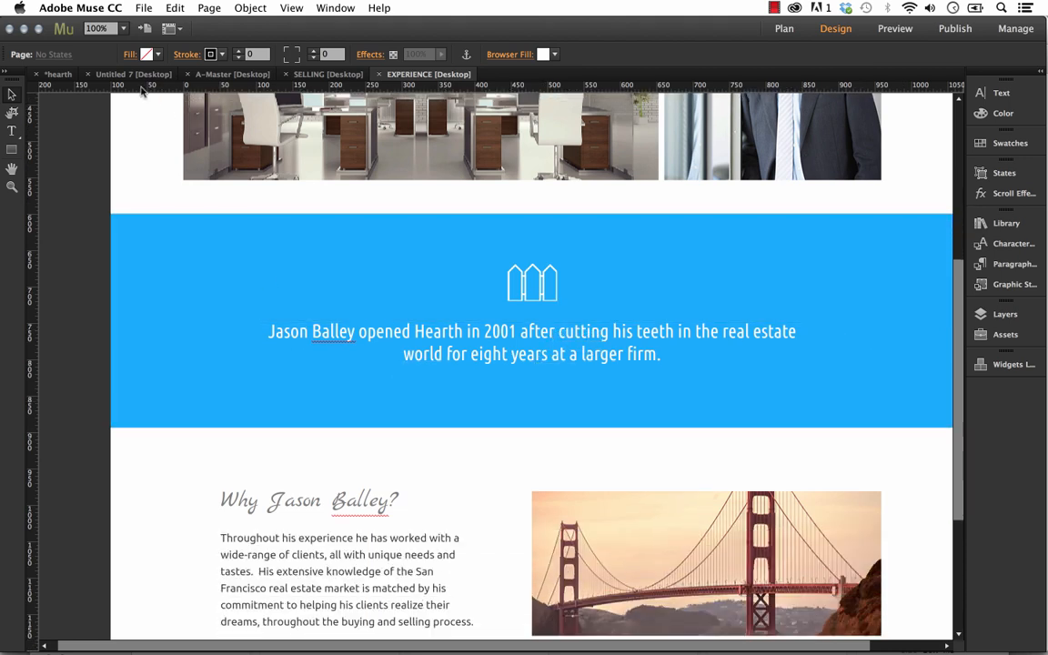
Open the HOME page from the site plan and display the paragraph style of the paragraph below the Welcome to Hearth Real Estate heading.
left_click(57, 73)
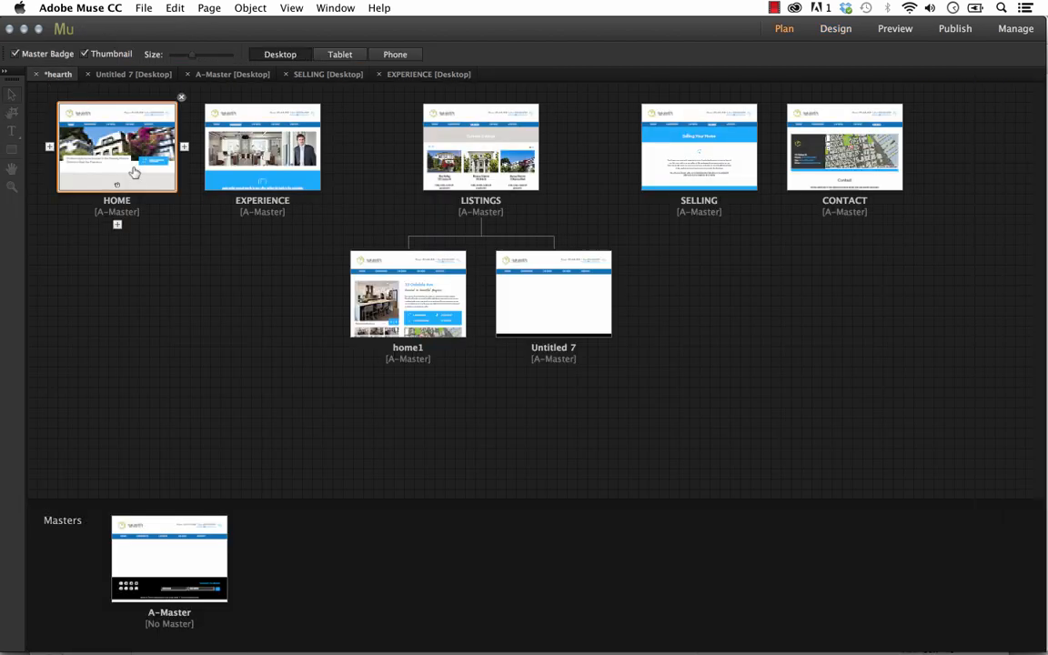
double_click(122, 146)
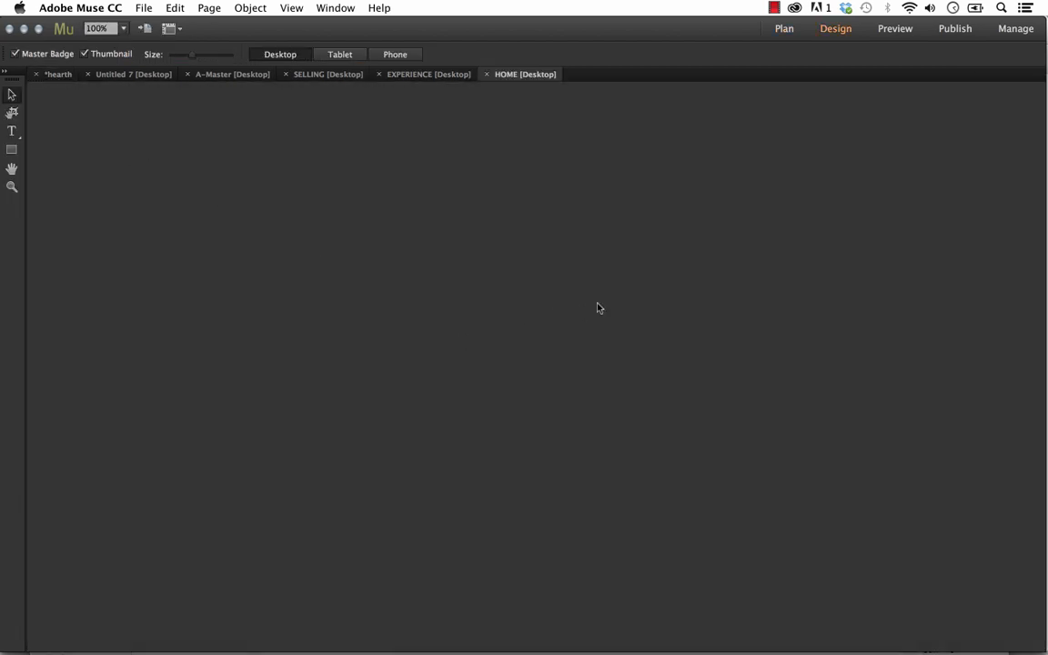
scroll(588, 312, "down", 5)
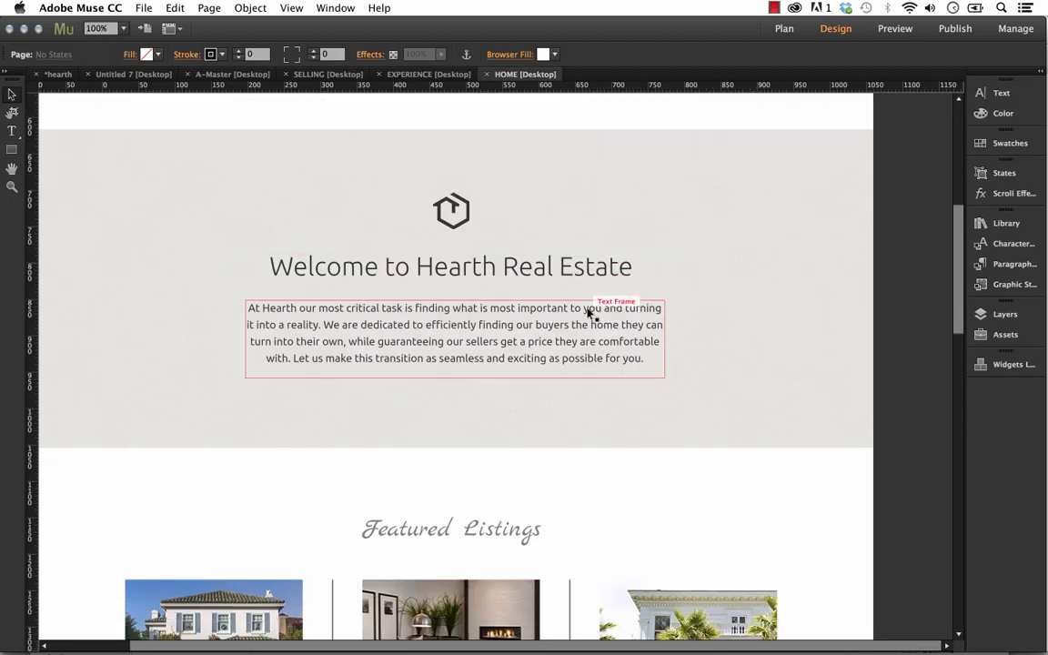
left_click(482, 342)
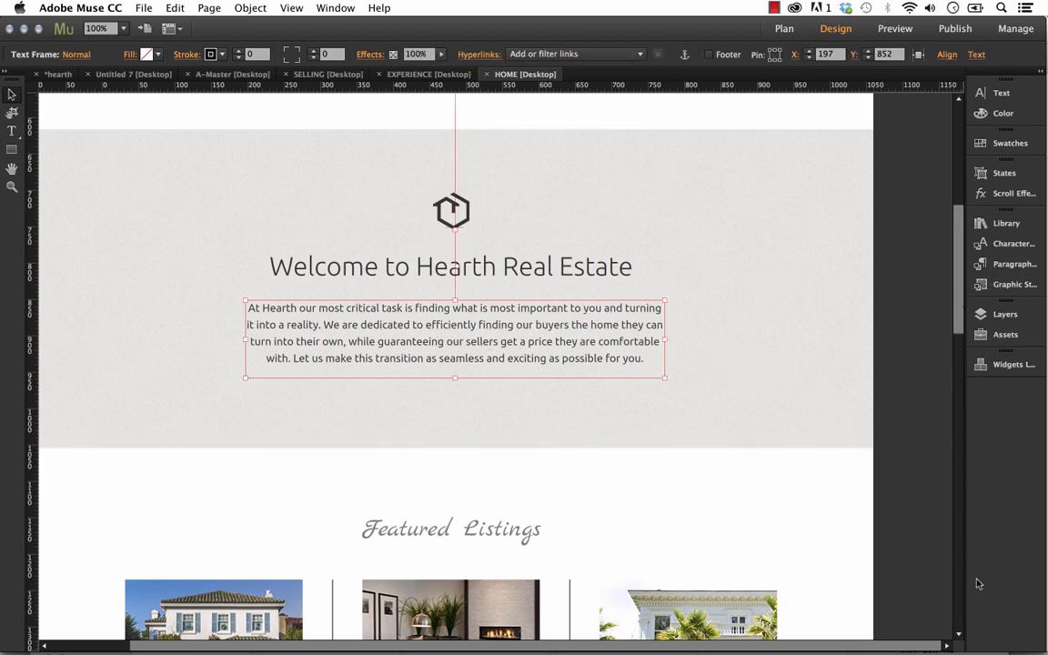
left_click_drag(964, 598, 856, 257)
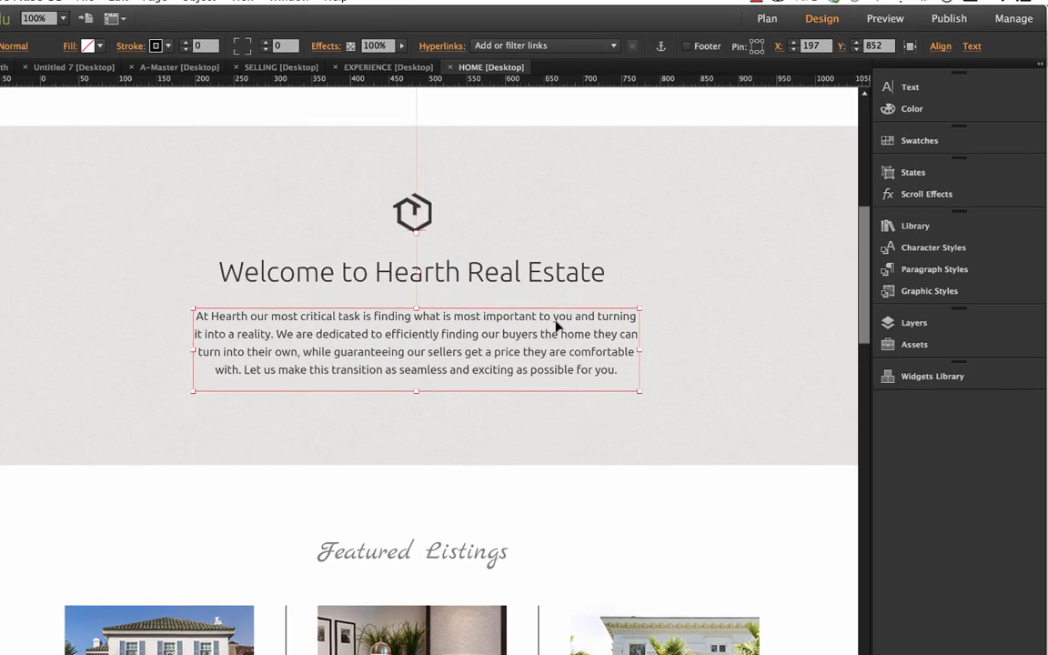
left_click(919, 279)
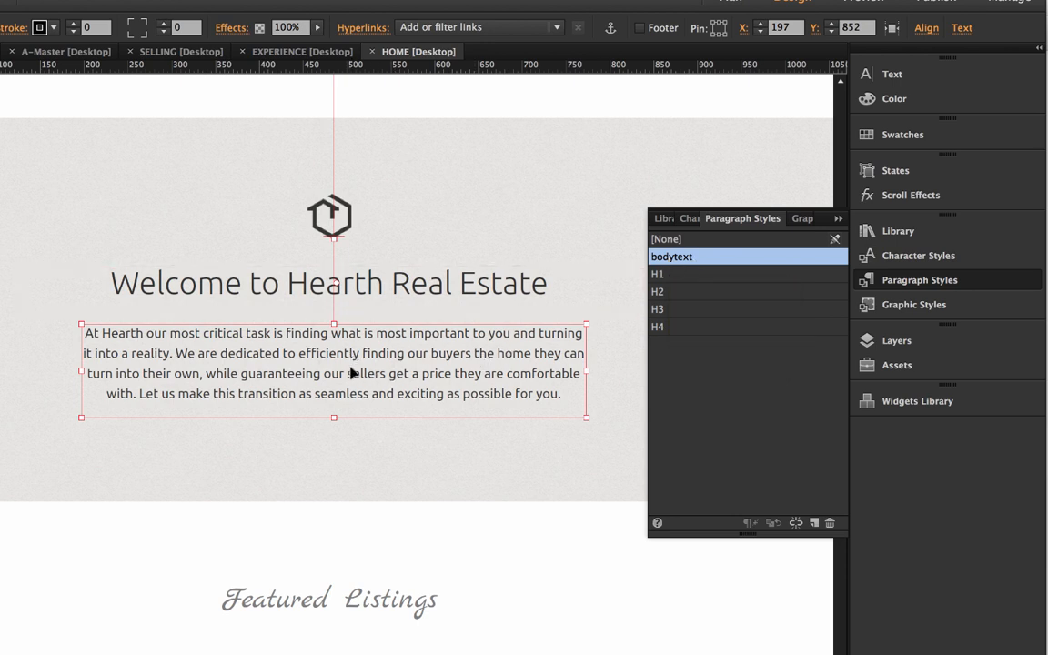
Set the font of the whole welcome paragraph to the Marvel Regular web font.
triple_click(399, 367)
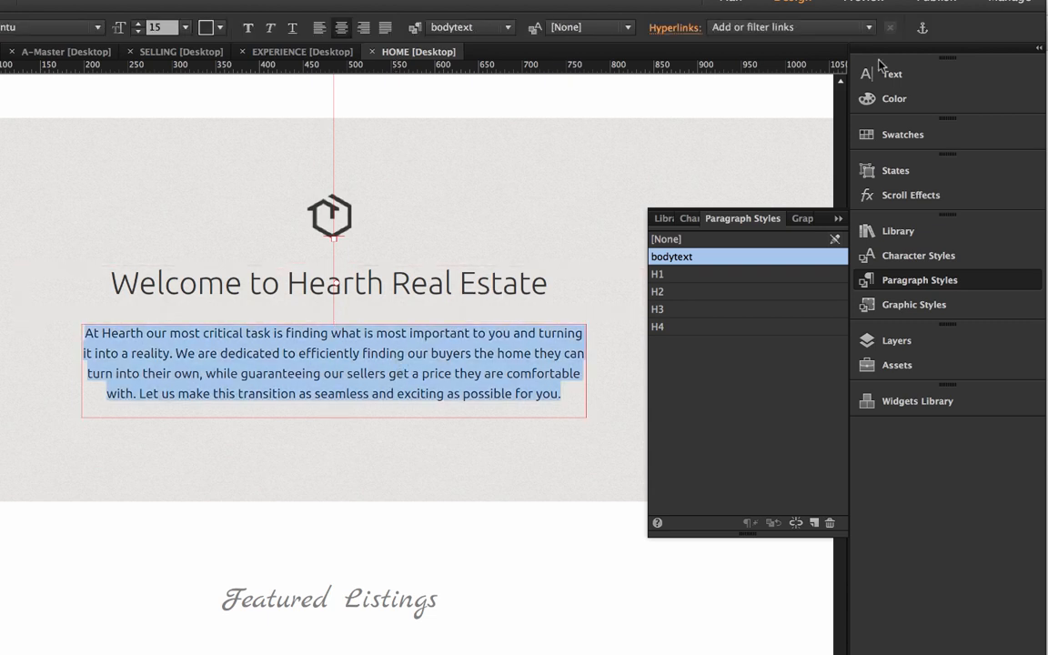
left_click(908, 77)
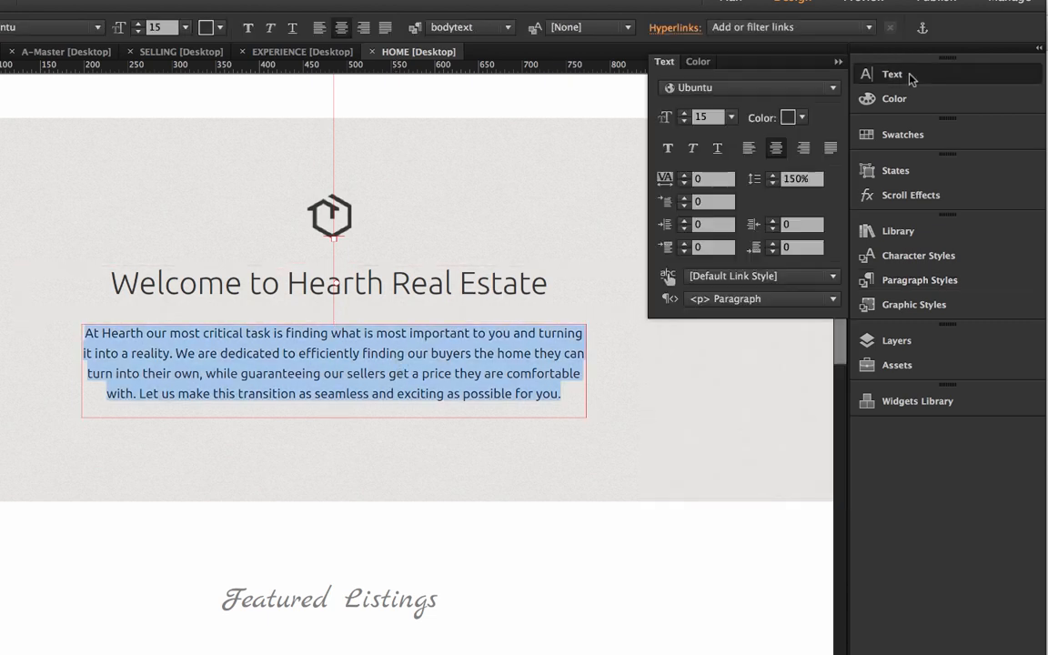
left_click(710, 88)
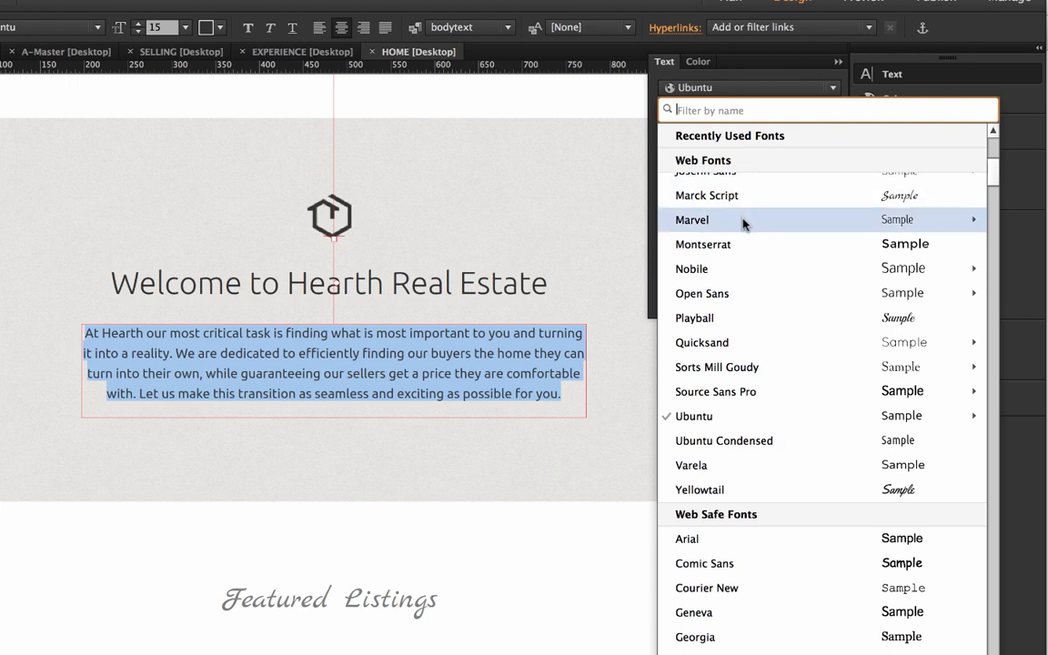
mouse_move(732, 222)
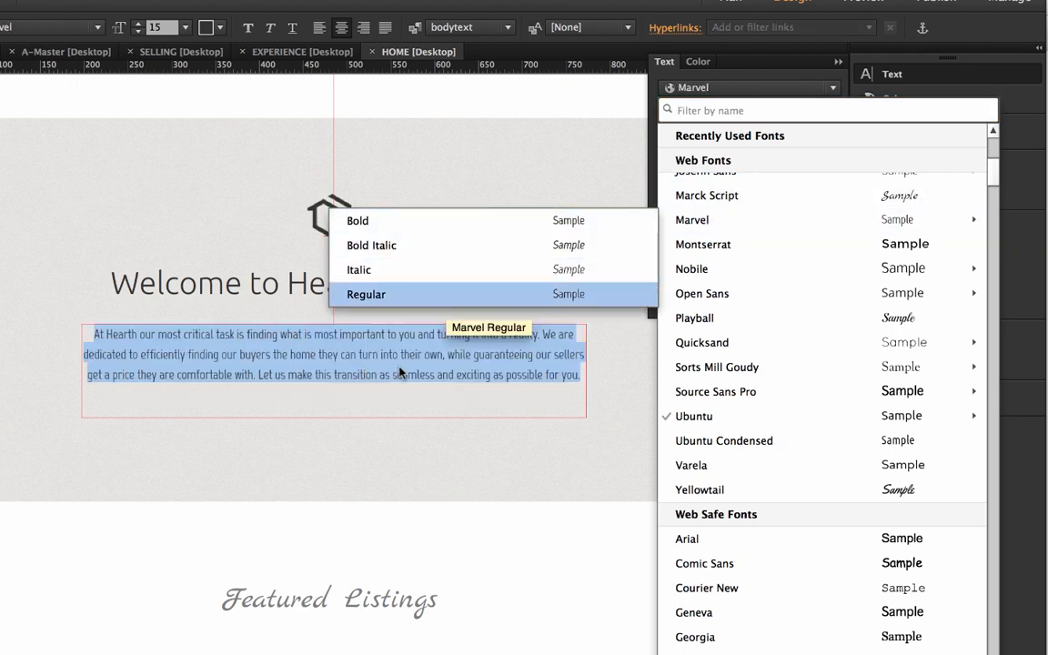
left_click(544, 371)
triple_click(555, 372)
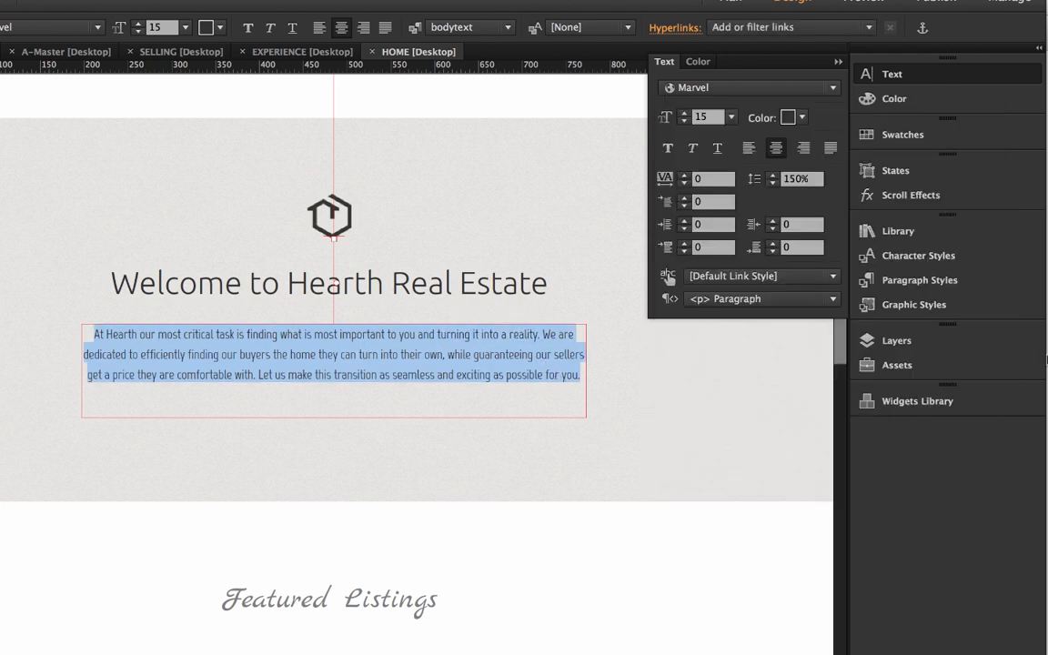
Redefine the bodytext paragraph style from the welcome paragraph's Marvel font and deselect the text.
left_click(919, 280)
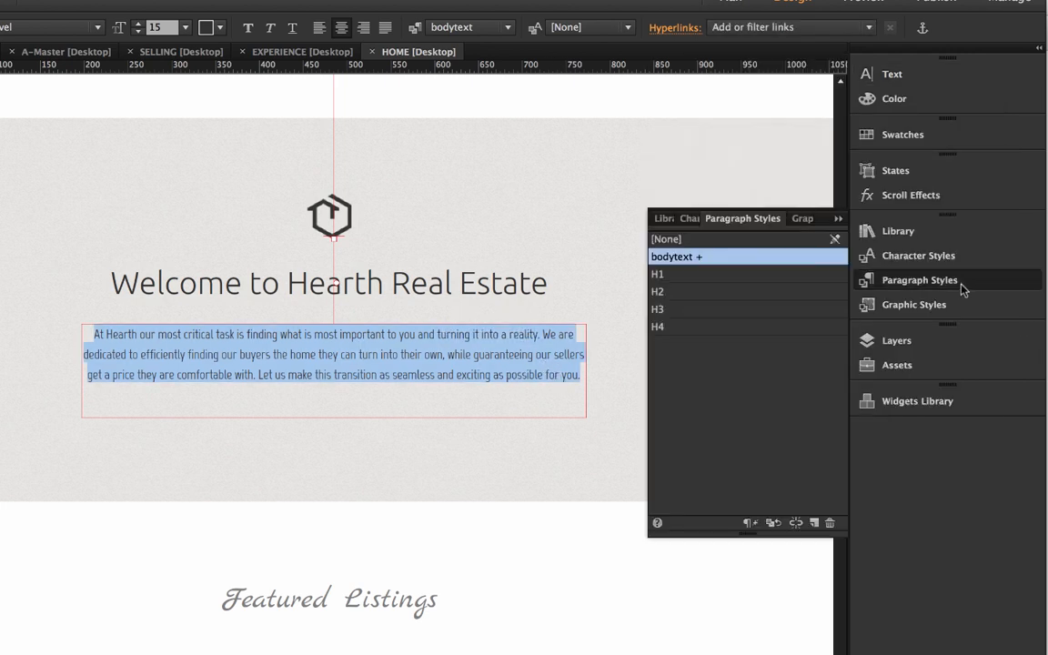
right_click(687, 261)
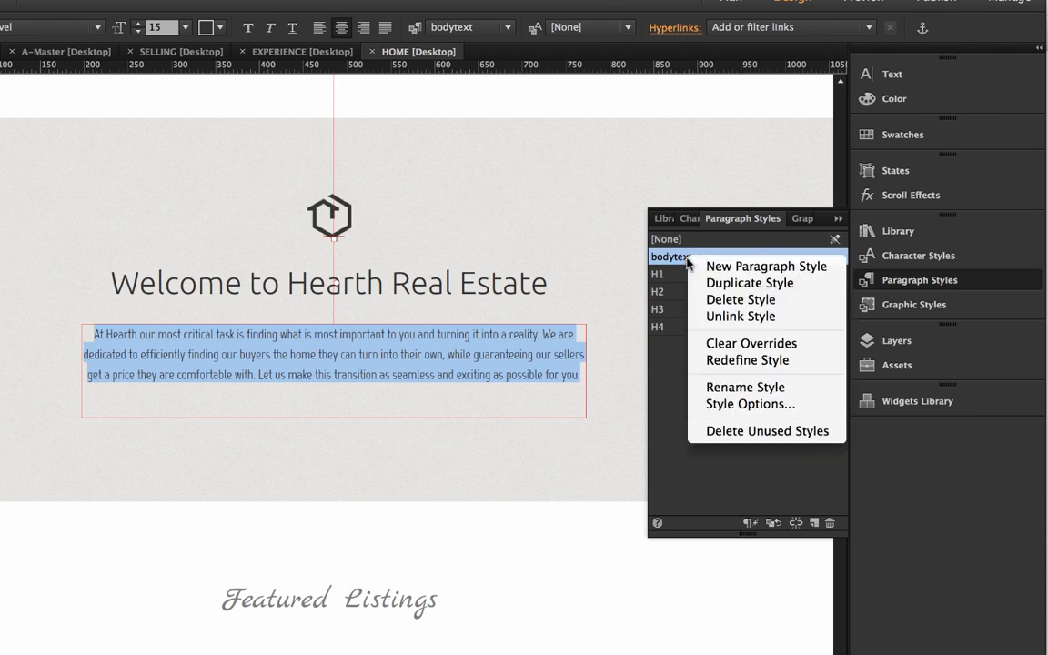
left_click(751, 360)
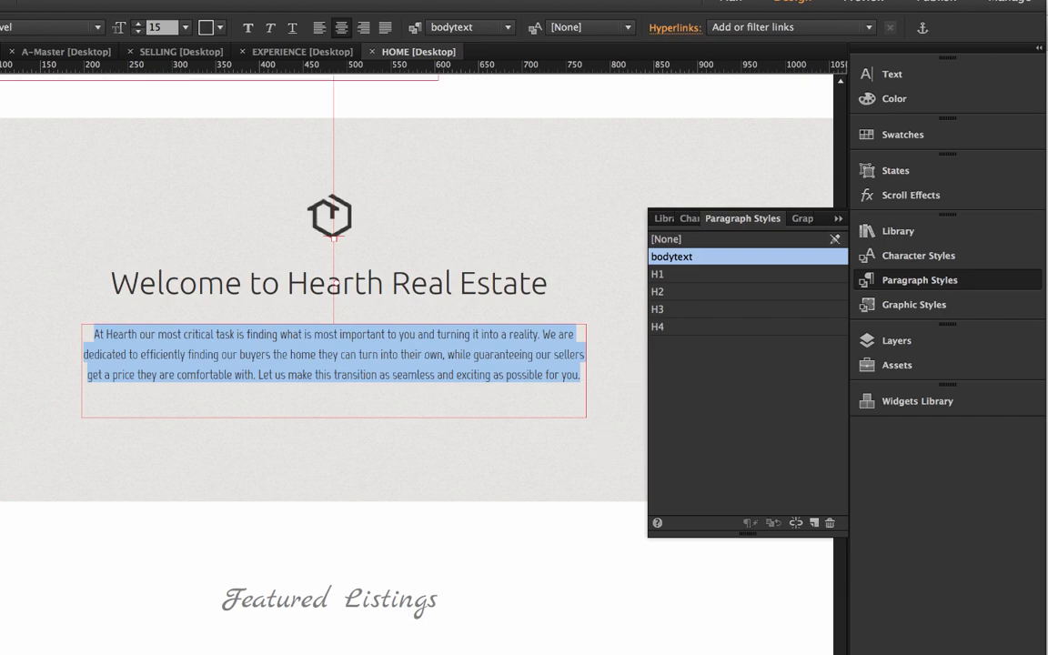
key("Escape")
left_click(297, 522)
Examine the body text of the featured listings and the agent profile further down the HOME page.
scroll(297, 522, "down", 10)
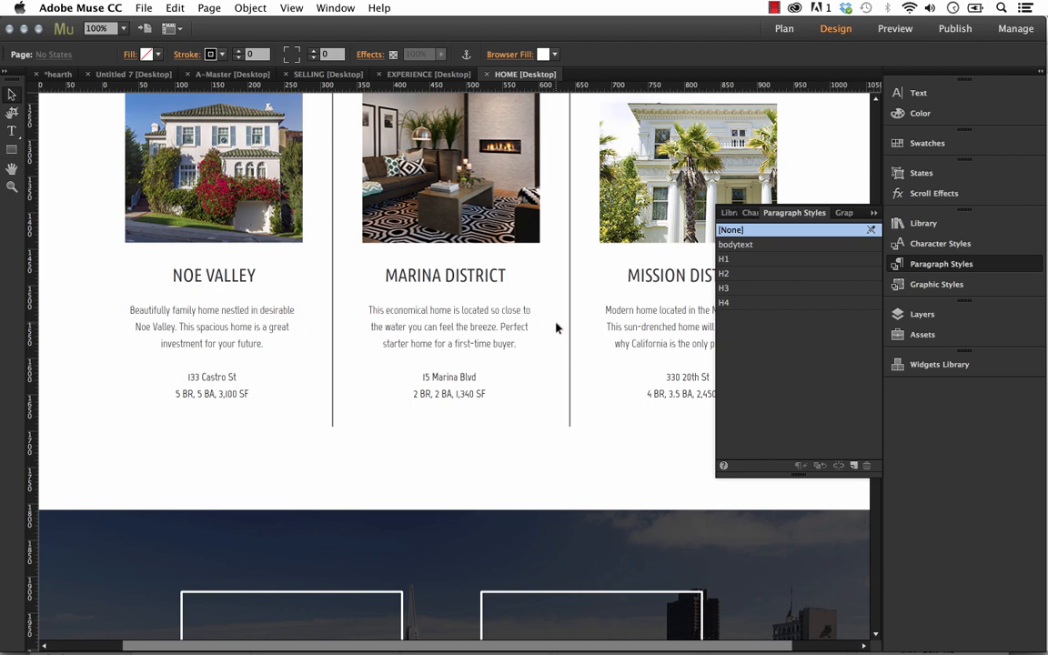
scroll(694, 364, "down", 5)
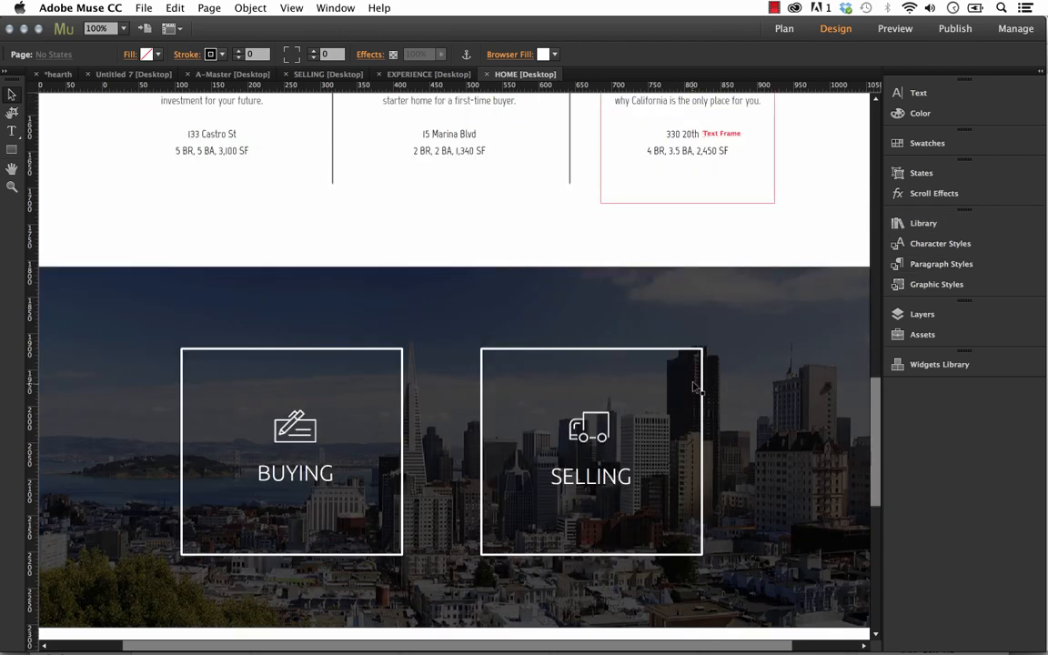
scroll(694, 382, "down", 8)
left_click(325, 389)
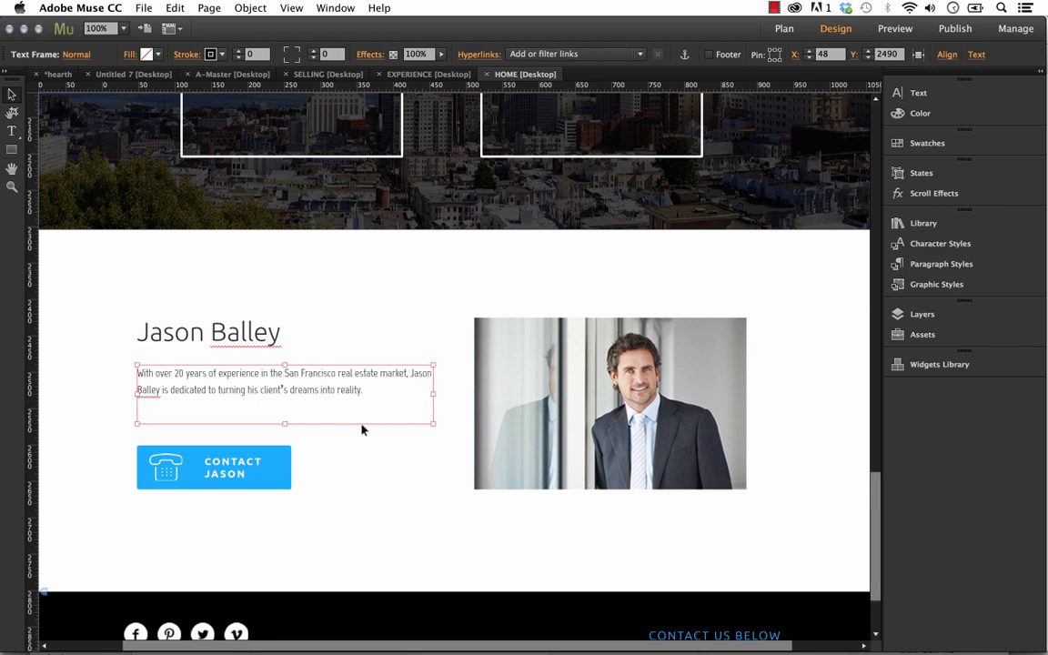
scroll(360, 420, "up", 1)
Open the SELLING page from the site plan and examine its introductory and Home Evaluation body text.
left_click(69, 78)
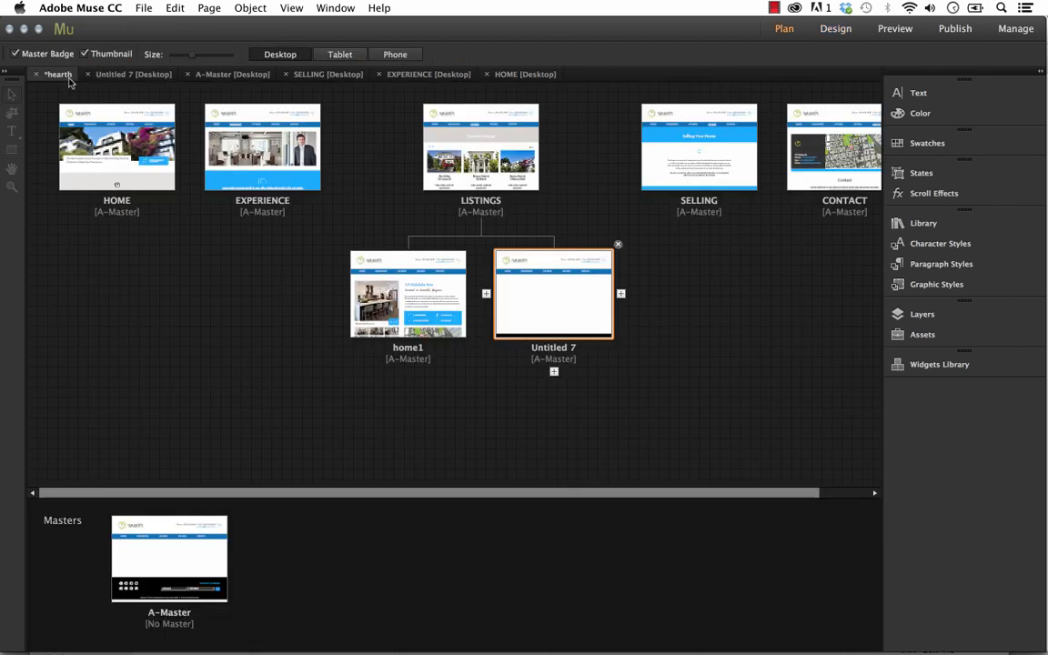
double_click(701, 156)
left_click(537, 438)
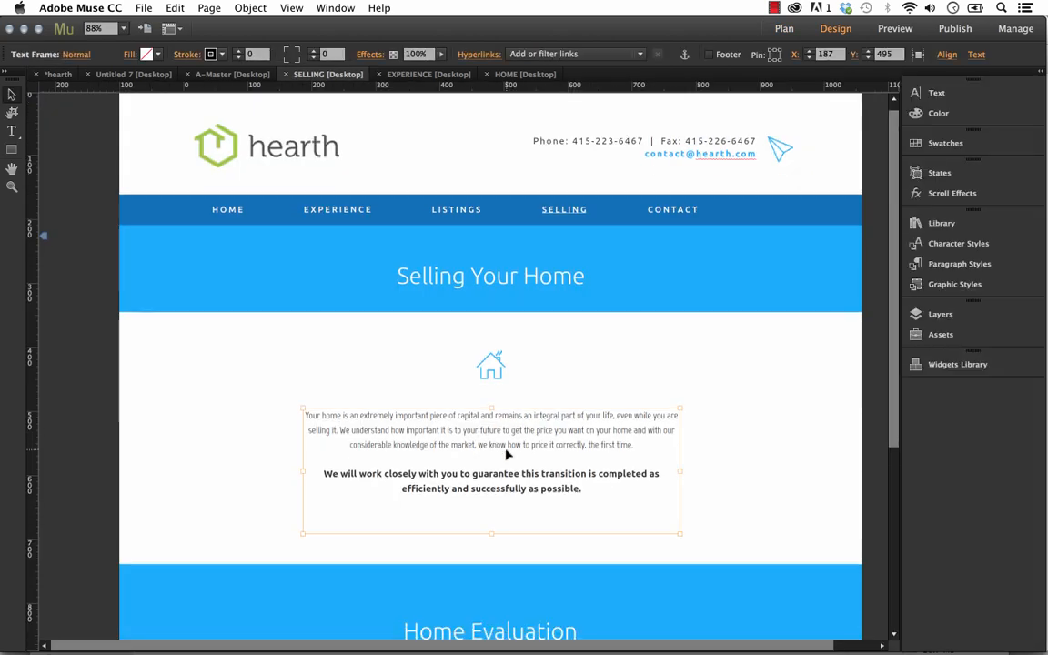
scroll(508, 451, "down", 3)
scroll(507, 444, "down", 5)
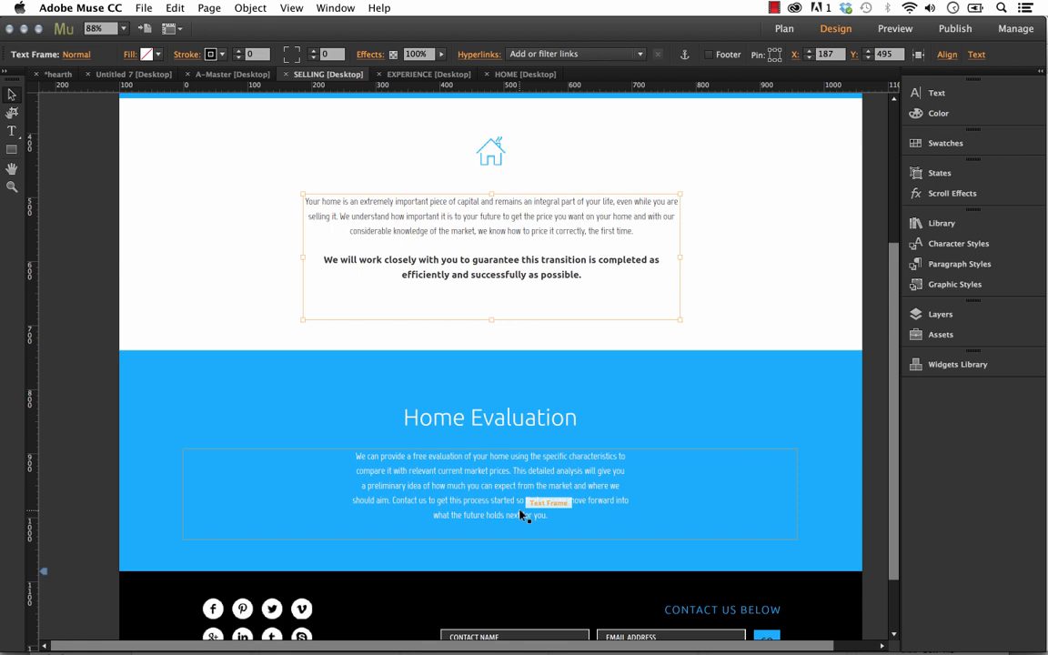
scroll(528, 482, "up", 3)
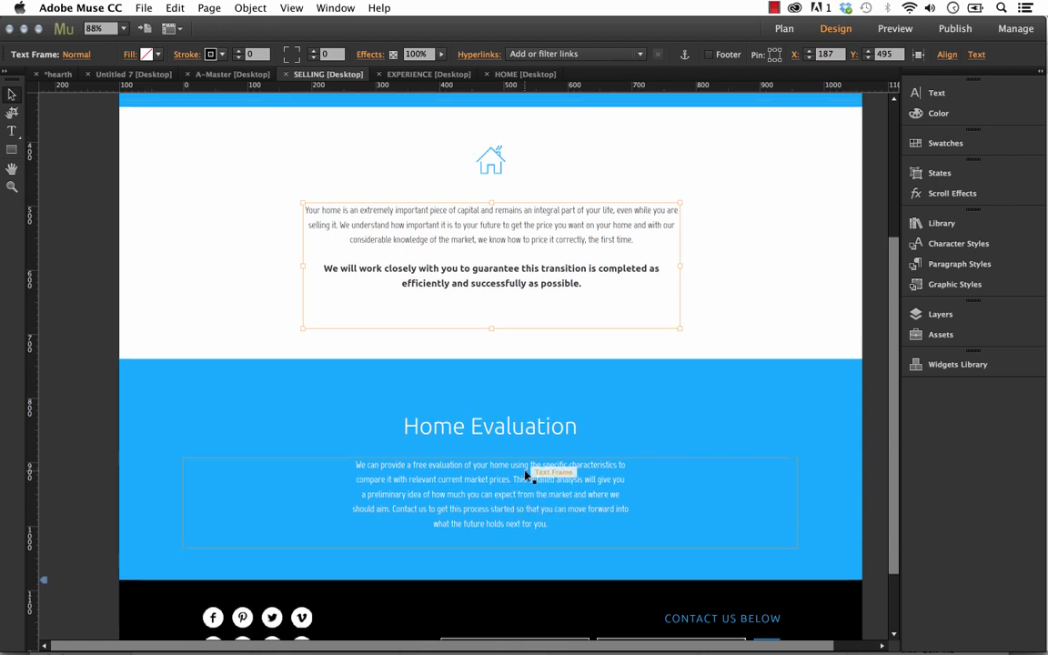
scroll(517, 200, "up", 3)
Set the font of the Selling Your Home heading to the Montserrat web font.
left_click(510, 251)
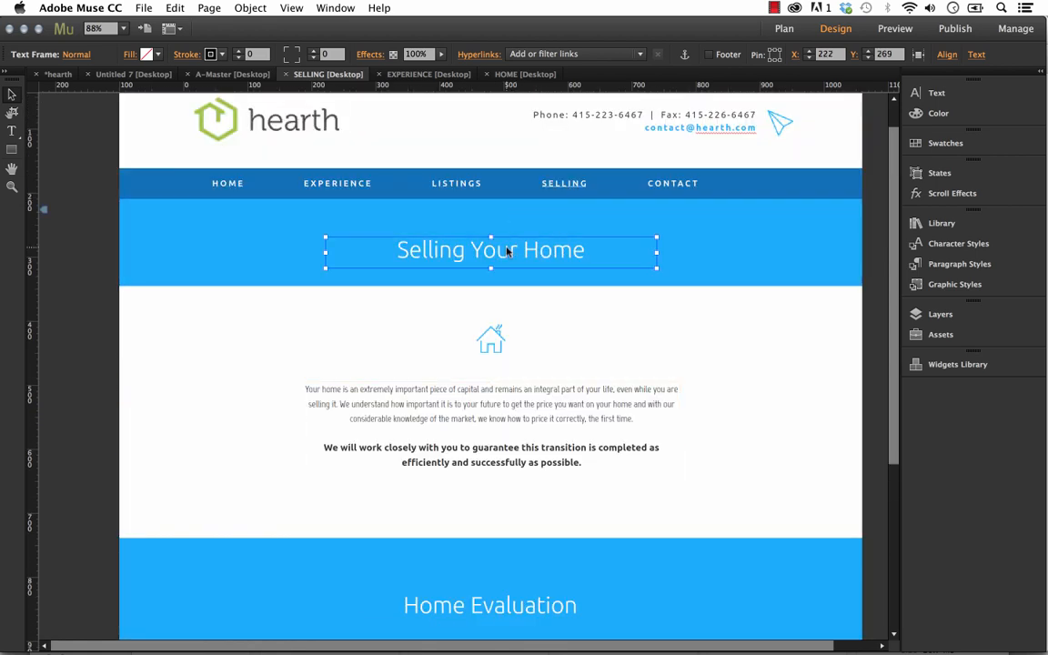
left_click(960, 264)
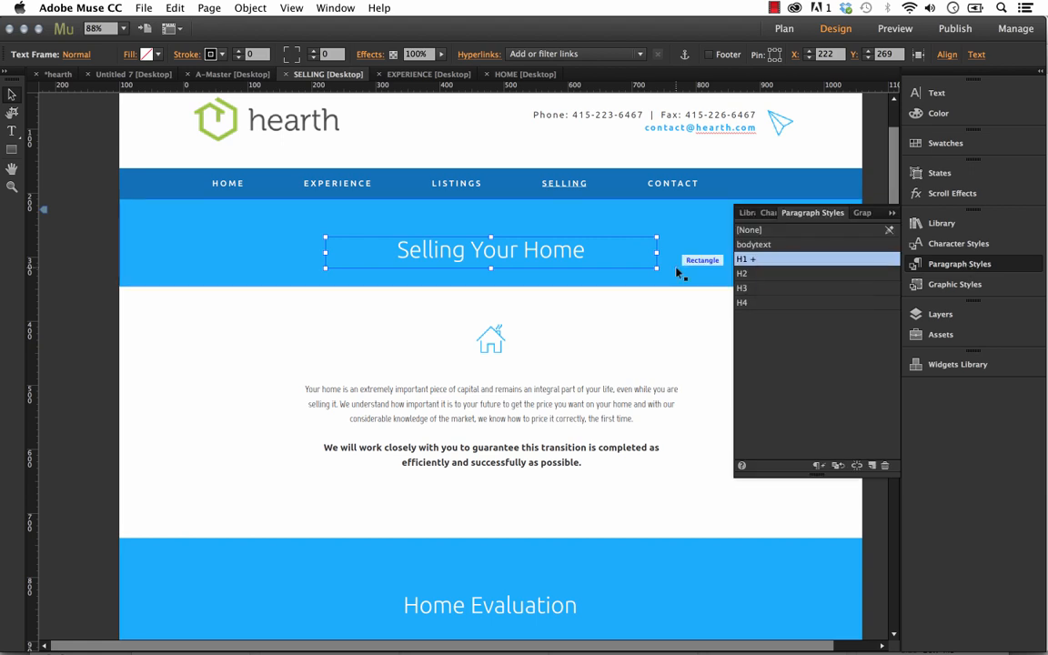
left_click(967, 92)
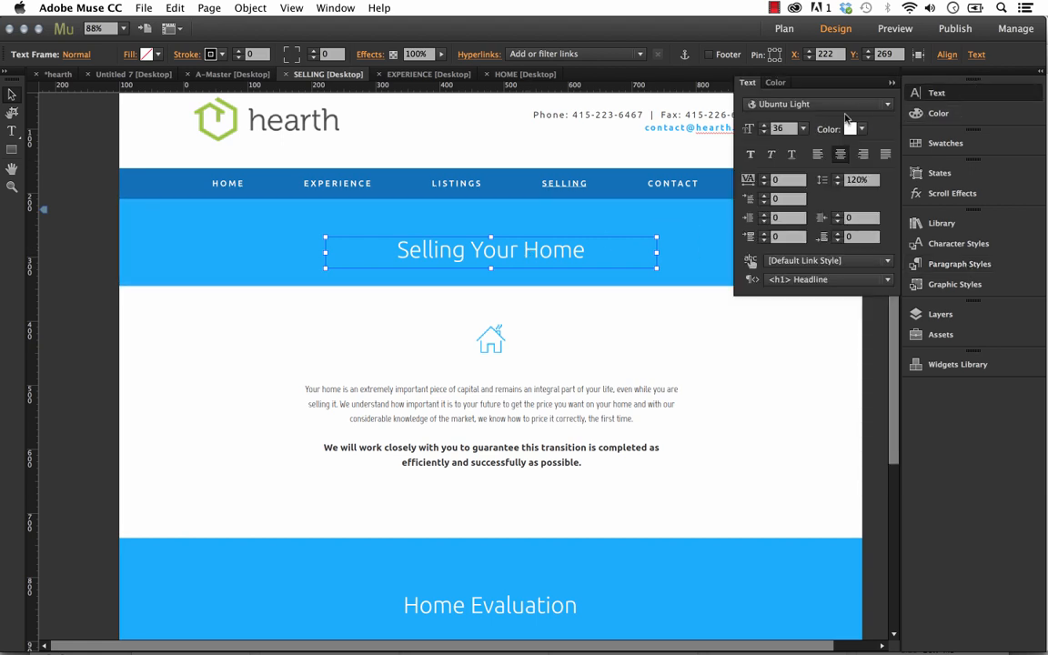
left_click(819, 104)
left_click(819, 233)
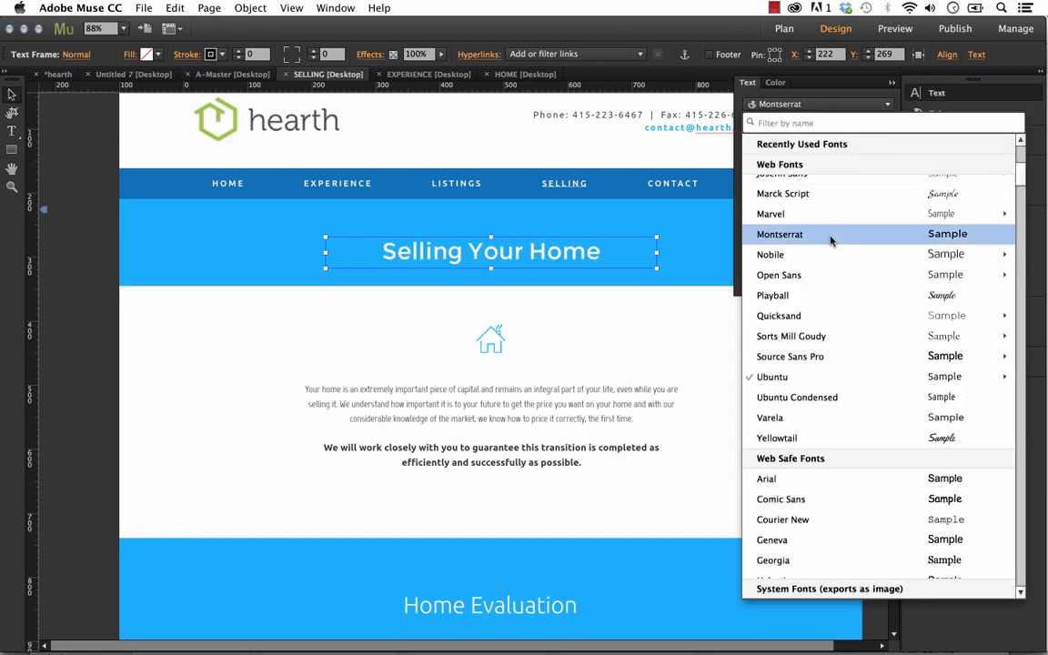
left_click(652, 345)
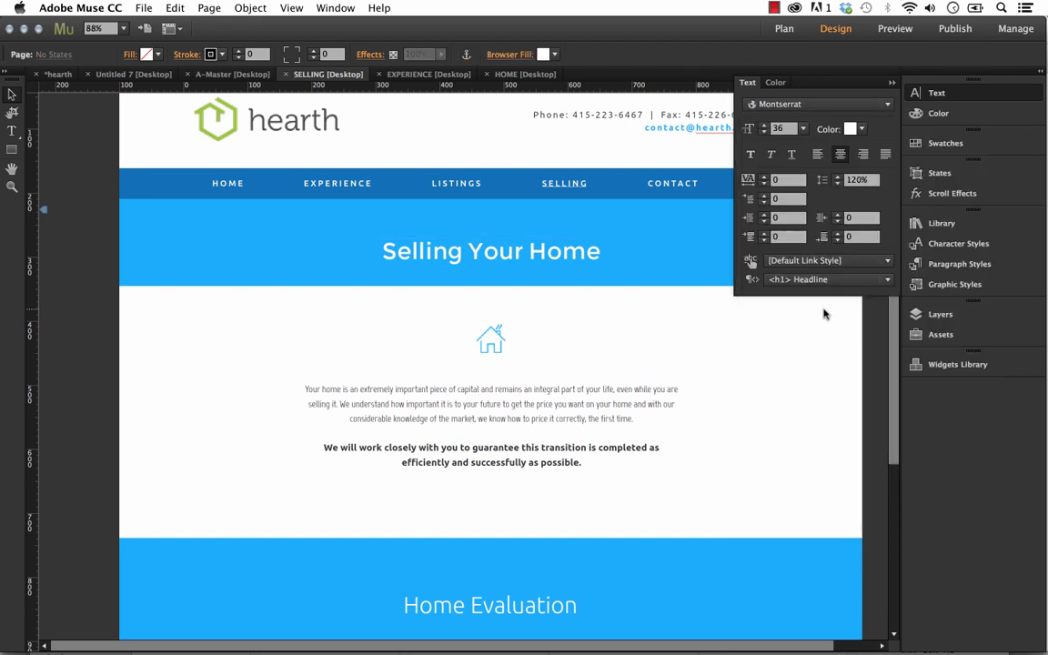
Redefine the H1 paragraph style from the Selling Your Home heading's Montserrat font and white colour.
left_click(987, 266)
left_click(602, 249)
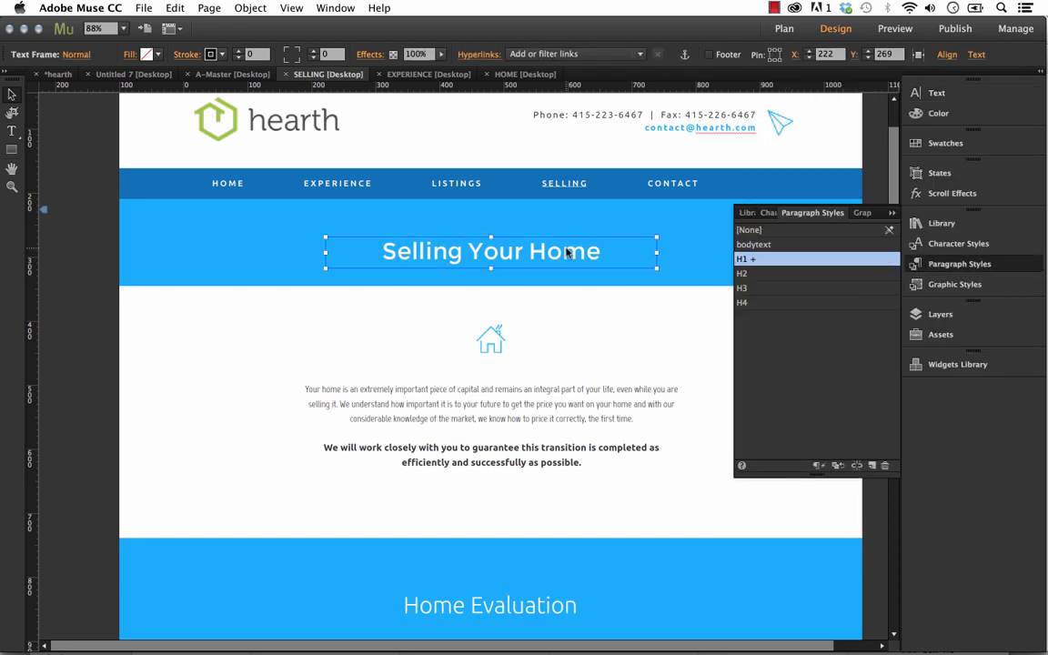
left_click(753, 259)
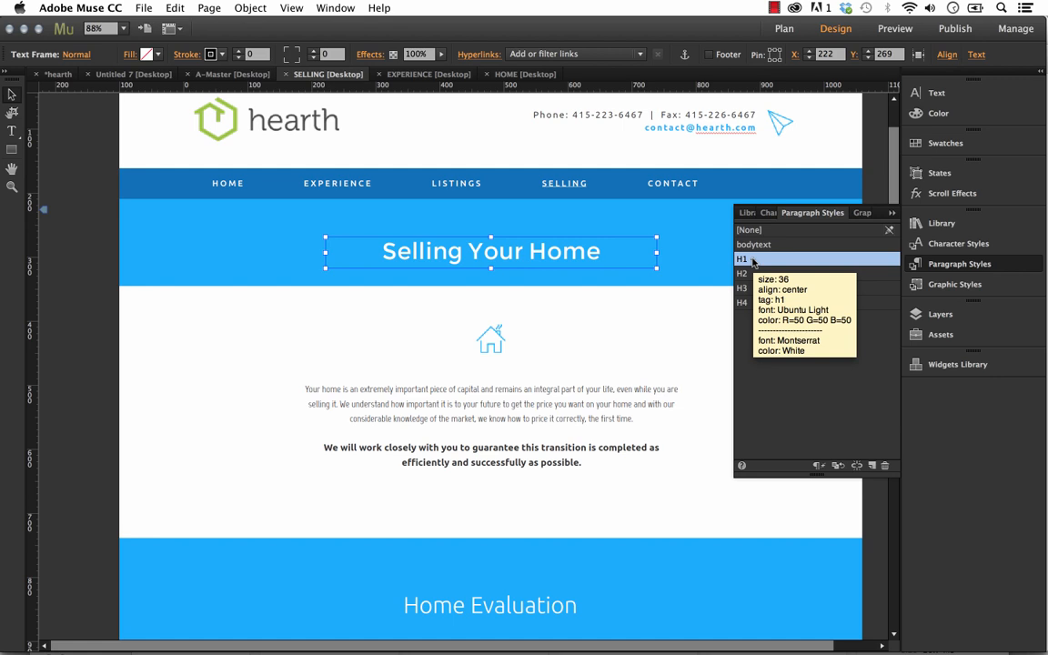
right_click(753, 262)
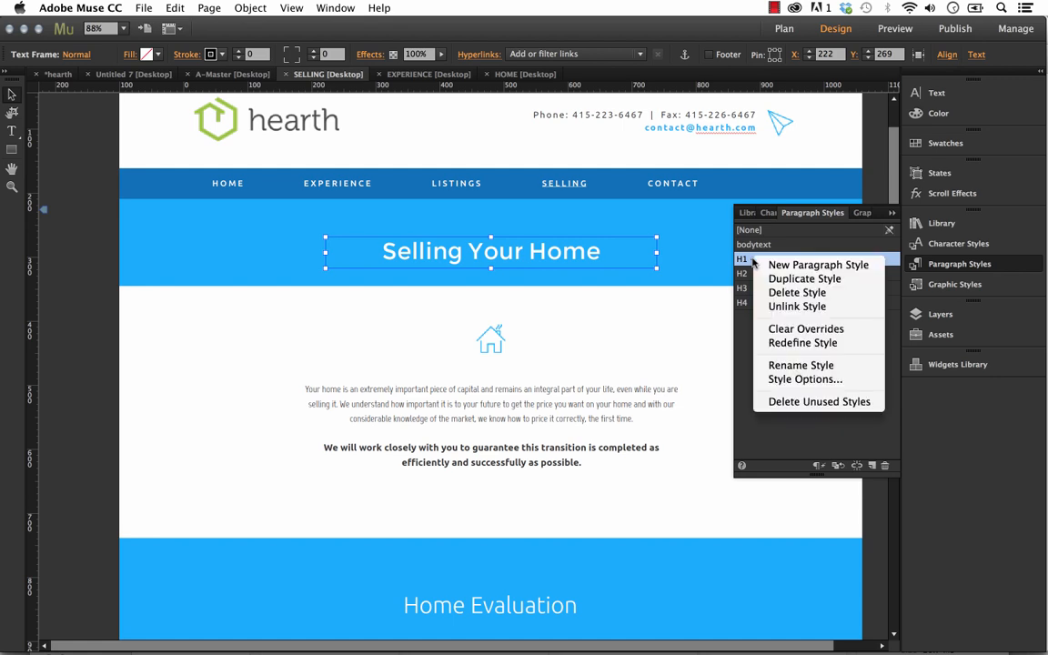
left_click(804, 342)
left_click(687, 323)
Examine the headings on the SELLING, Untitled 7, EXPERIENCE and HOME pages, and select the heading above the agent profile text on HOME.
scroll(680, 335, "down", 2)
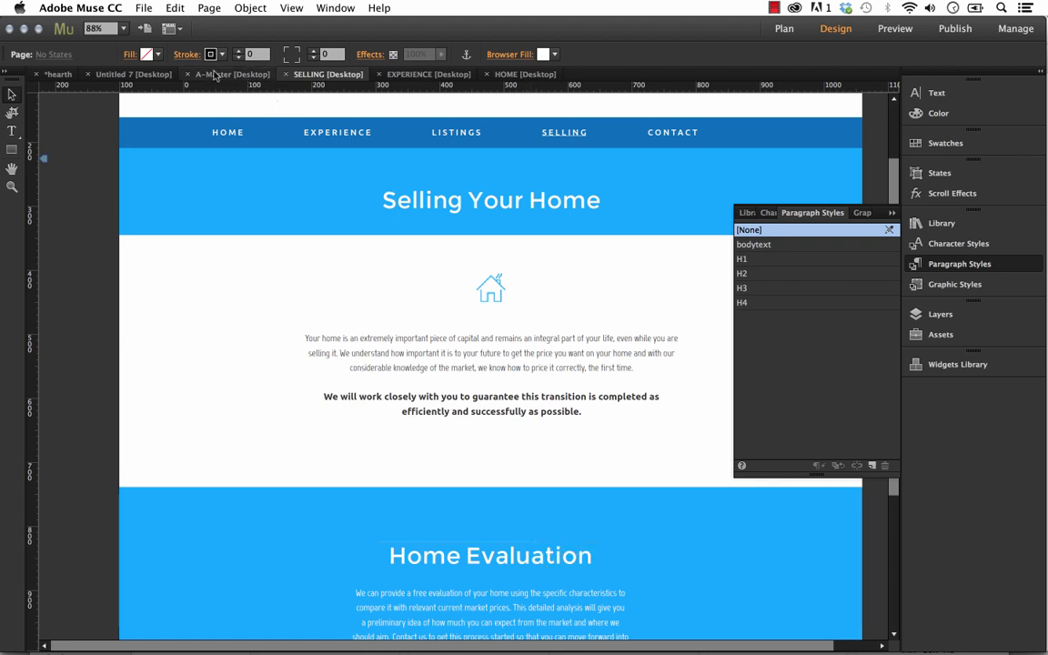
left_click(138, 75)
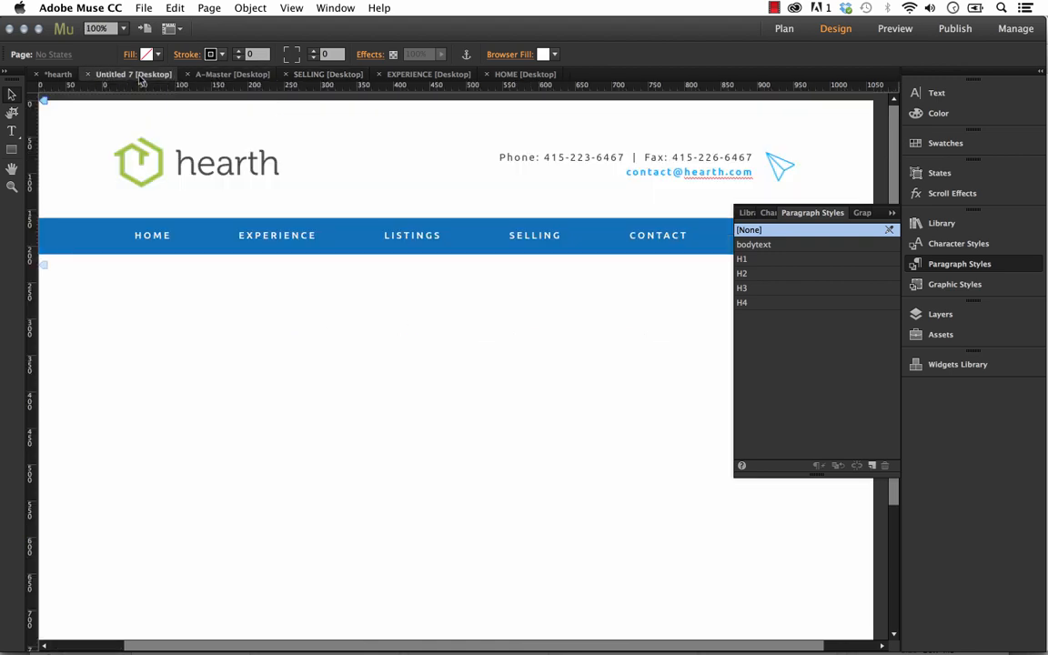
left_click(418, 77)
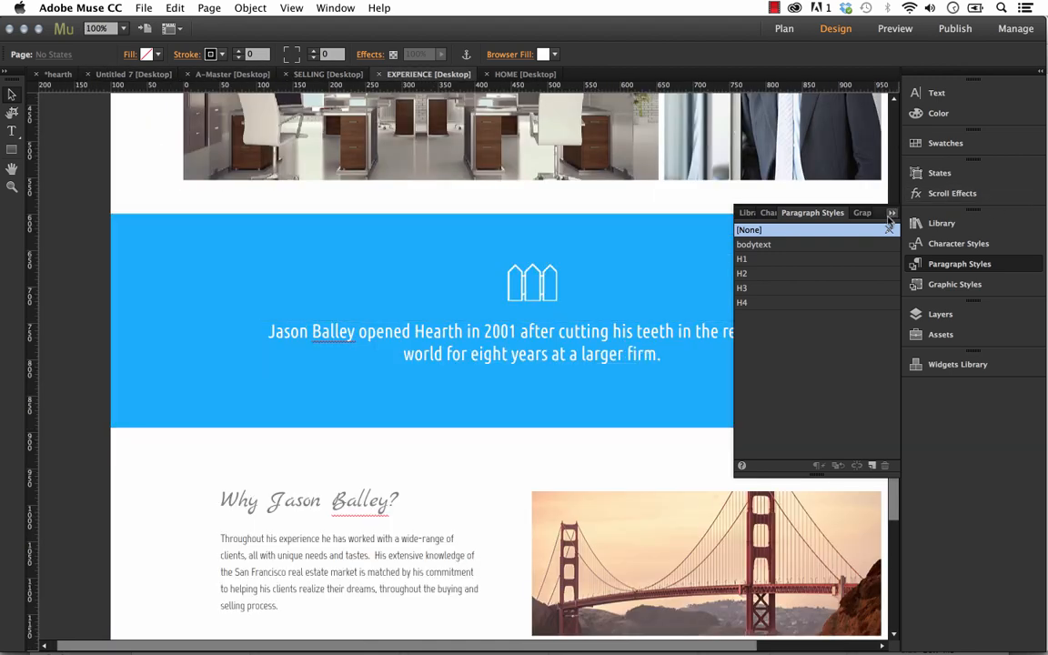
scroll(585, 131, "up", 5)
left_click(520, 76)
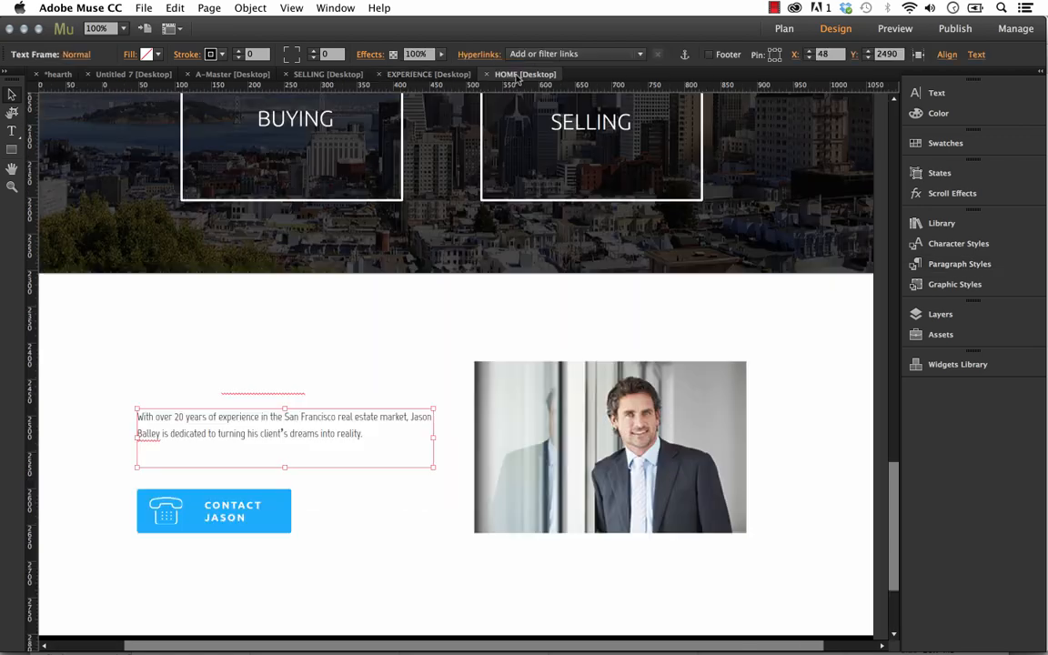
scroll(678, 446, "up", 10)
scroll(434, 486, "down", 1)
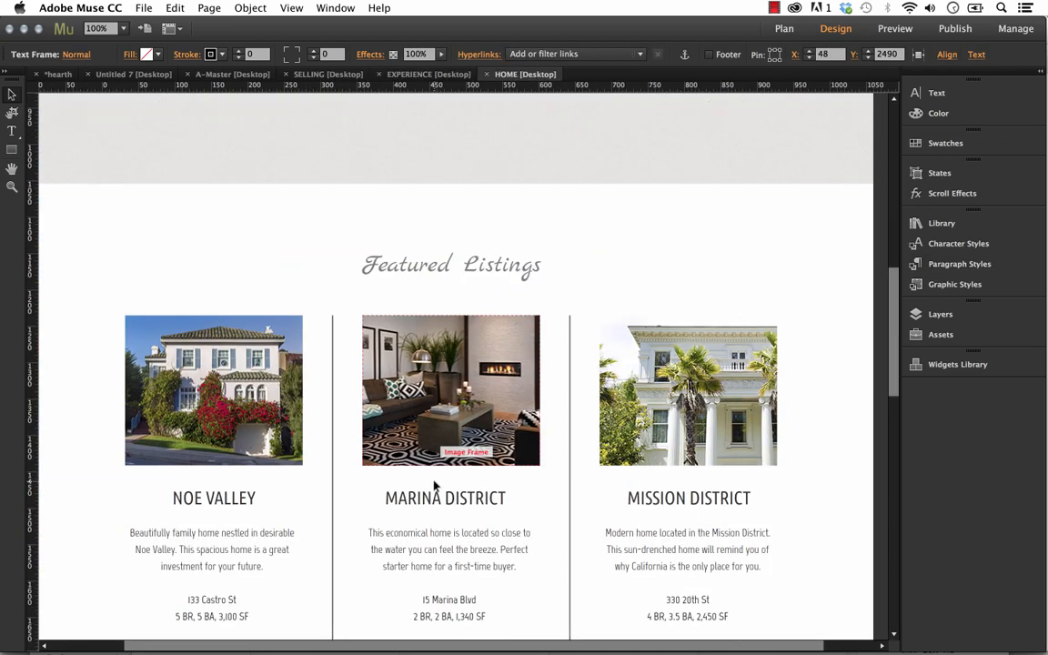
scroll(434, 486, "down", 5)
left_click(229, 552)
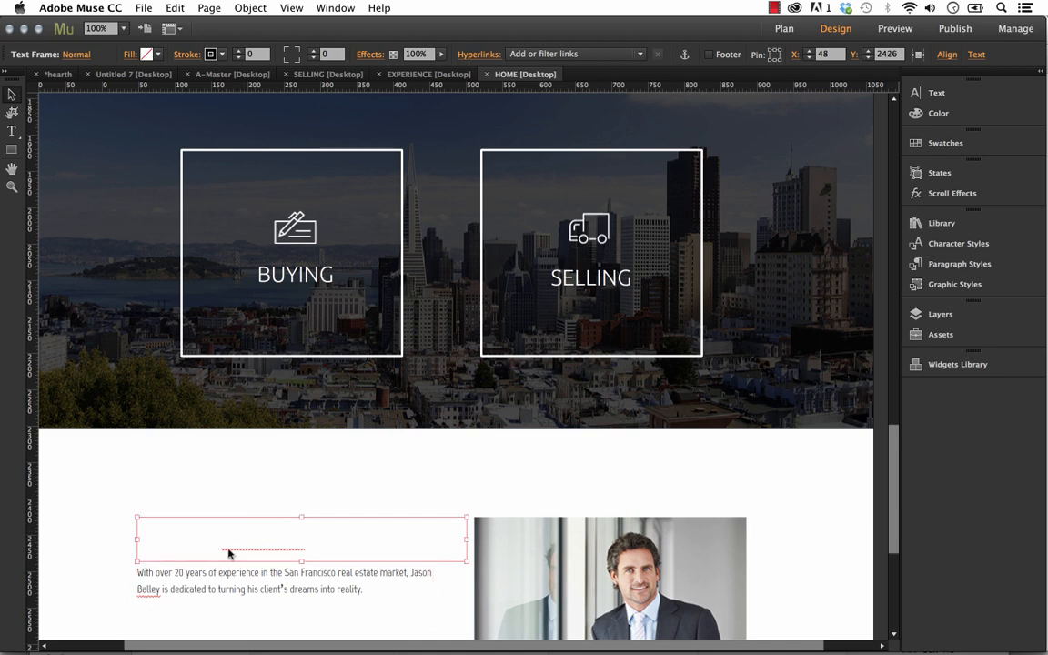
Recolour the agent-name heading above the profile text on HOME with the darker blue swatch.
double_click(246, 545)
left_click(949, 144)
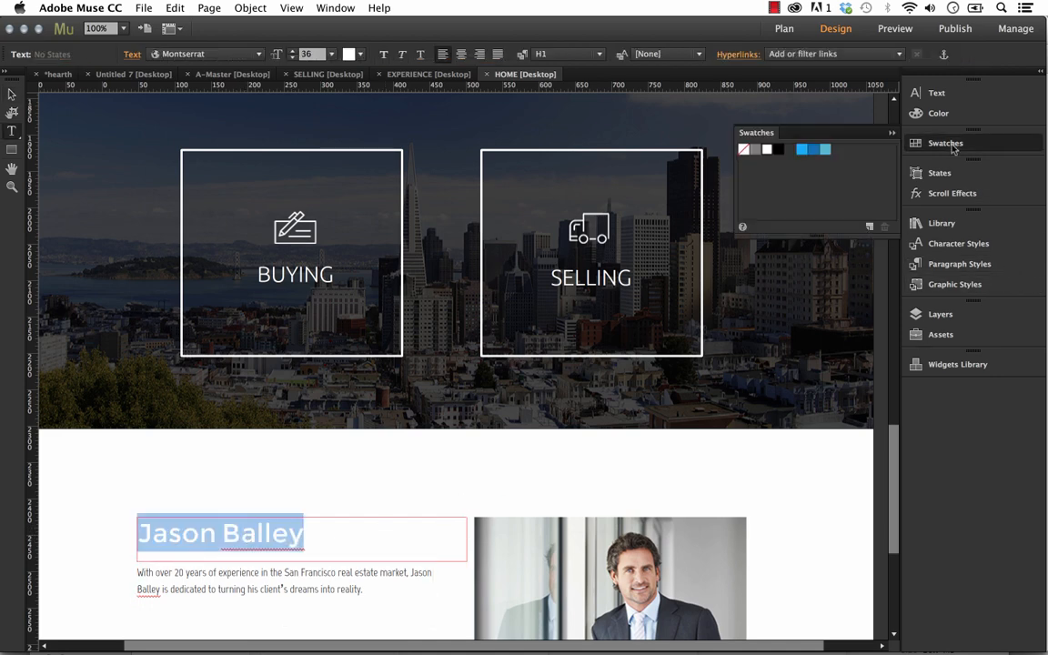
left_click(815, 151)
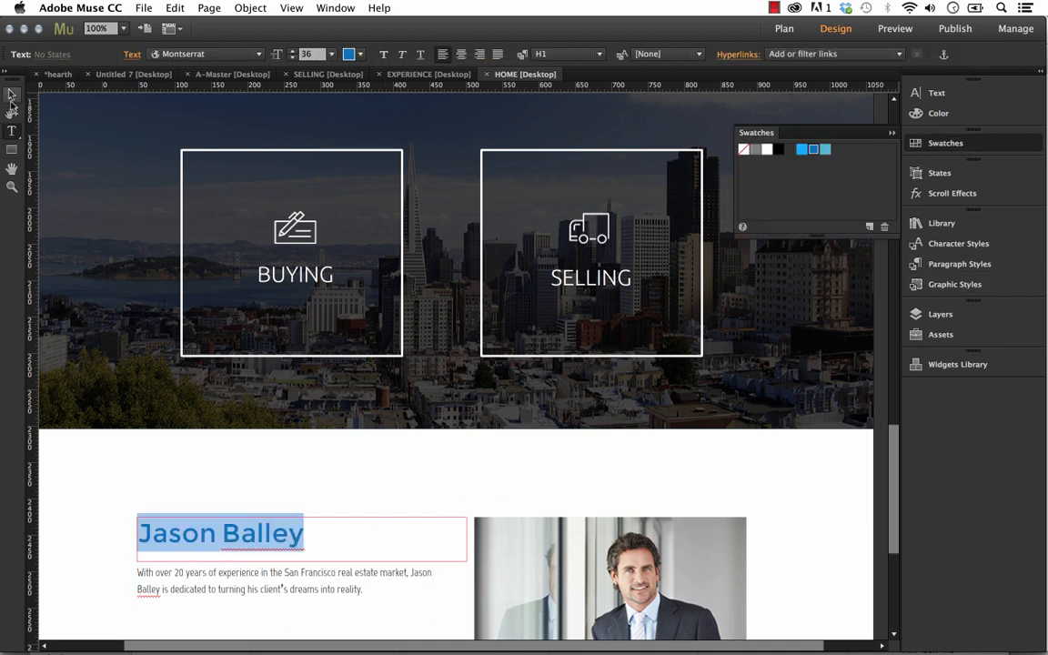
left_click(12, 94)
left_click(397, 470)
Open the A-Master page at 100% zoom and select the paper-plane icon beside the header's contact details.
scroll(397, 470, "up", 8)
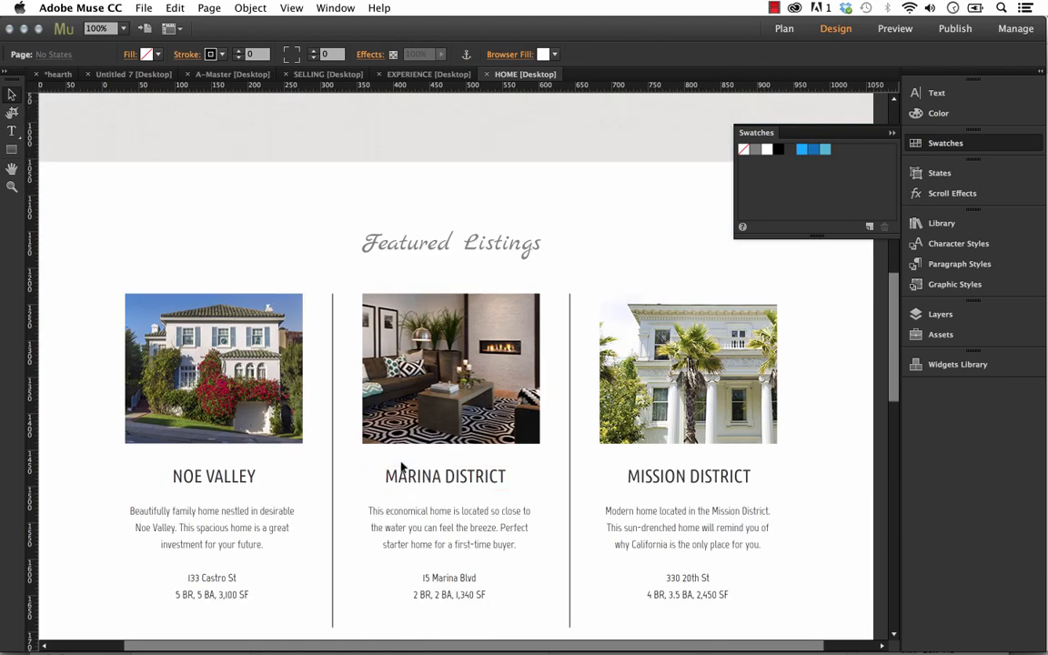
scroll(571, 440, "up", 3)
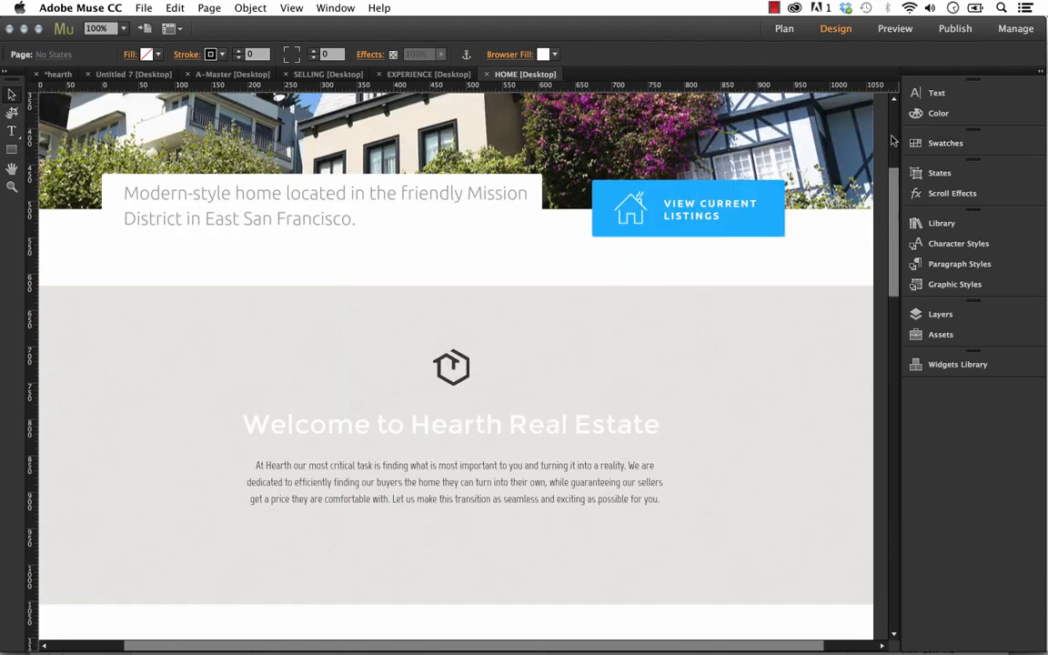
scroll(792, 300, "up", 3)
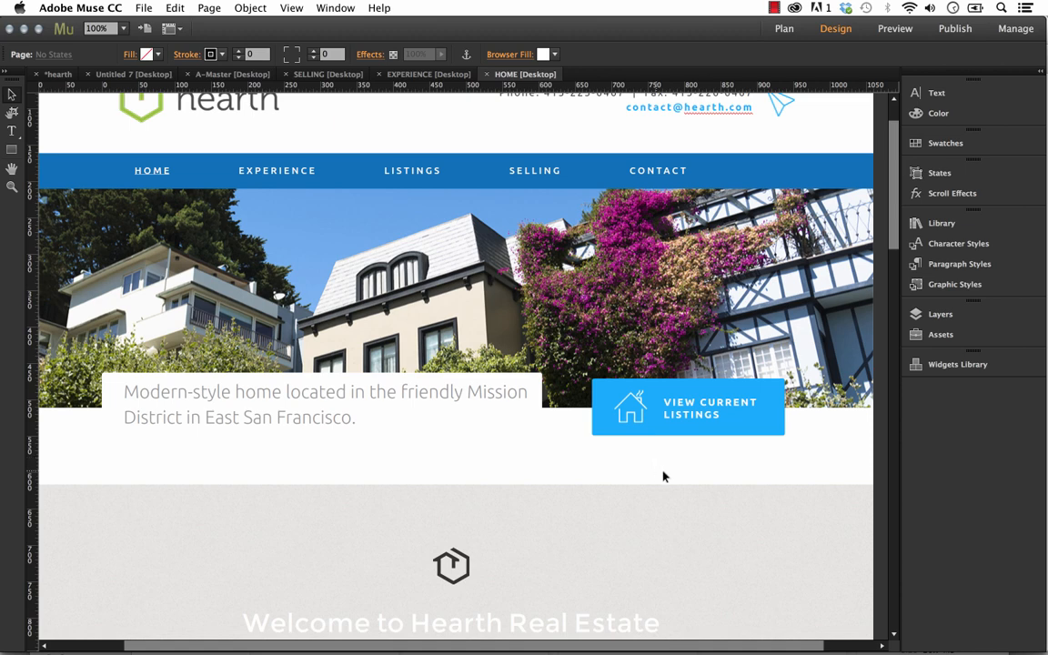
scroll(673, 477, "up", 2)
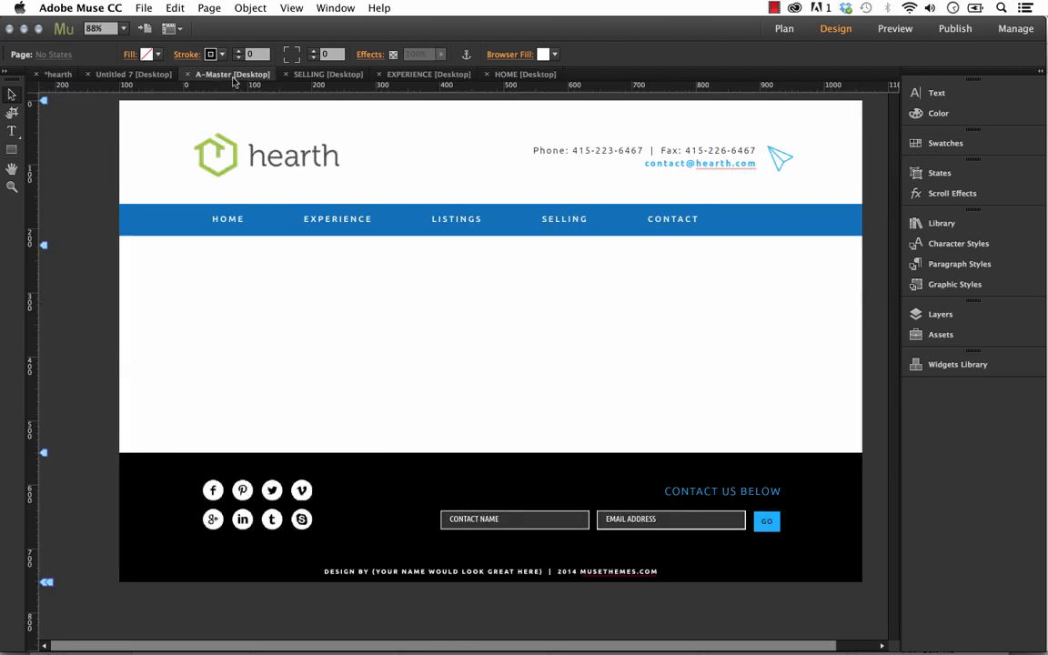
left_click(213, 73)
left_click(790, 164)
left_click(124, 29)
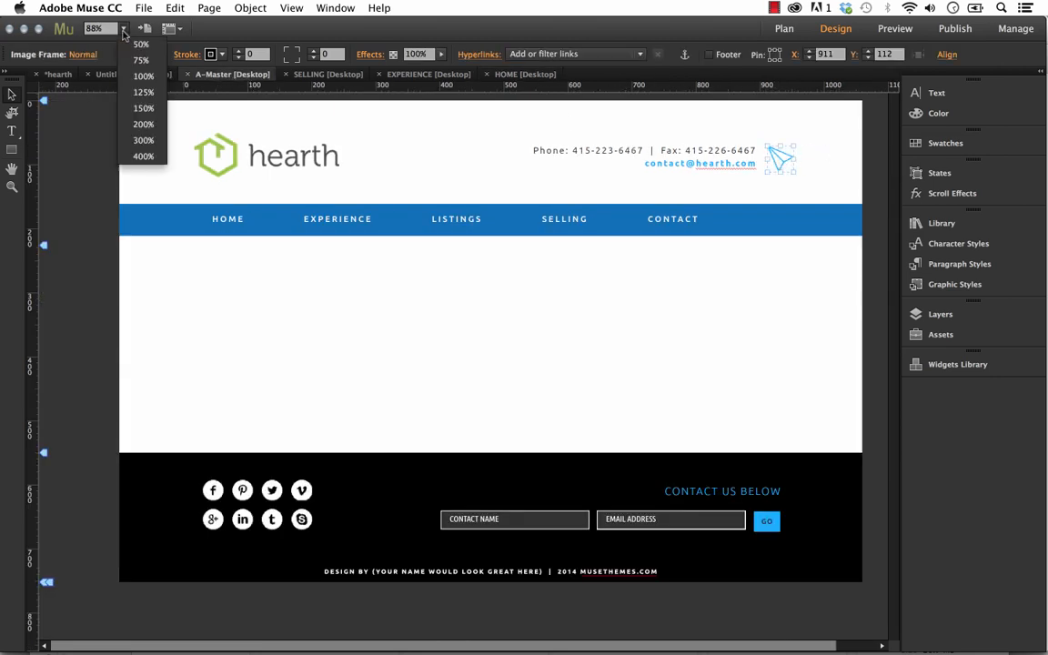
left_click(144, 75)
left_click_drag(820, 319, 586, 320)
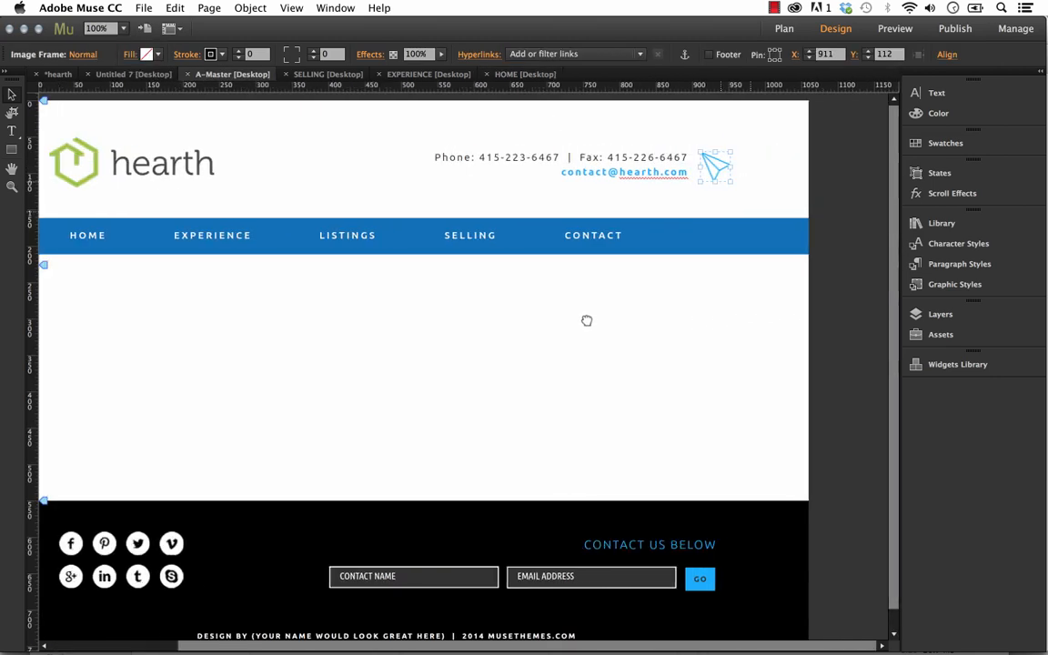
left_click(714, 211)
left_click(726, 170)
Try to fill the paper-plane icon's frame with the black swatch.
left_click(933, 144)
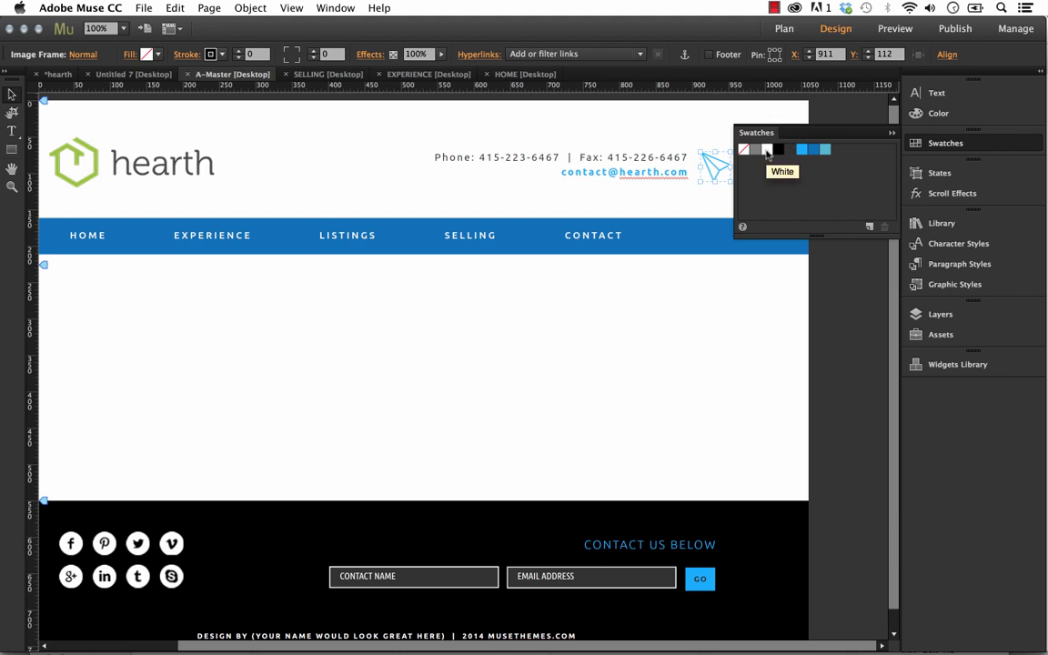
left_click(778, 149)
left_click(764, 118)
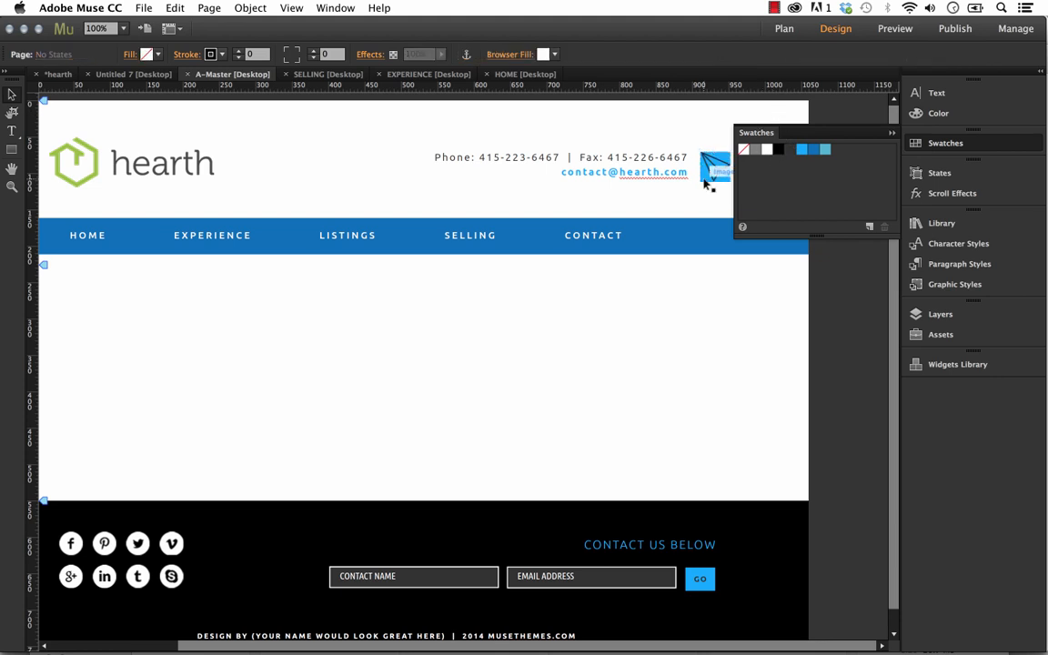
left_click(713, 167)
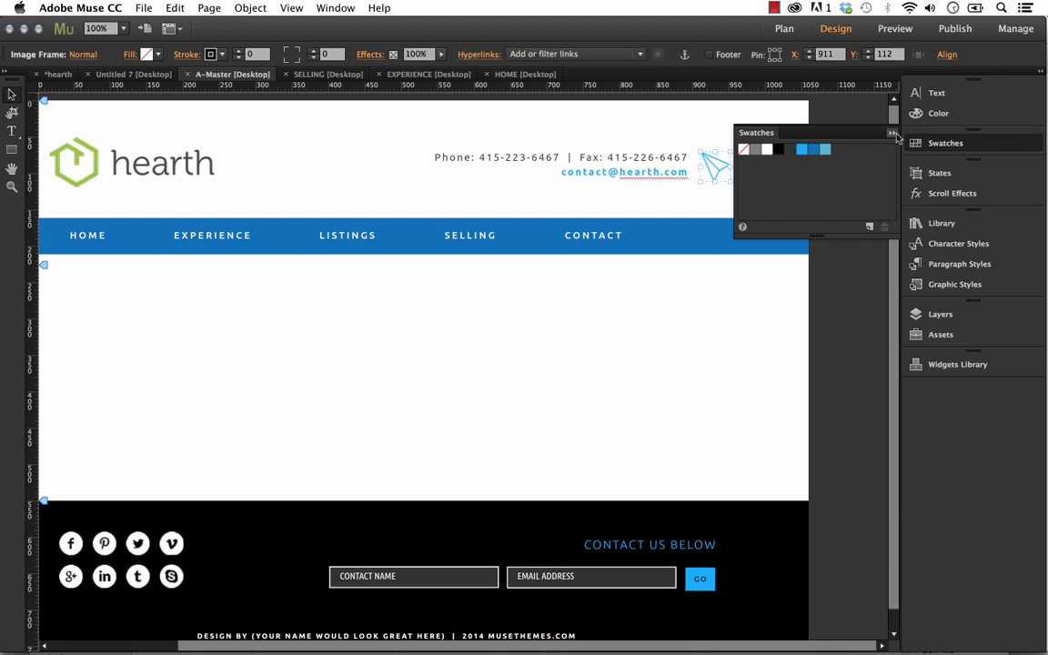
left_click(769, 169)
Set the paper-plane icon's inner glow colour to red FE0000 and shift the icon slightly away from the contact details.
left_click(723, 173)
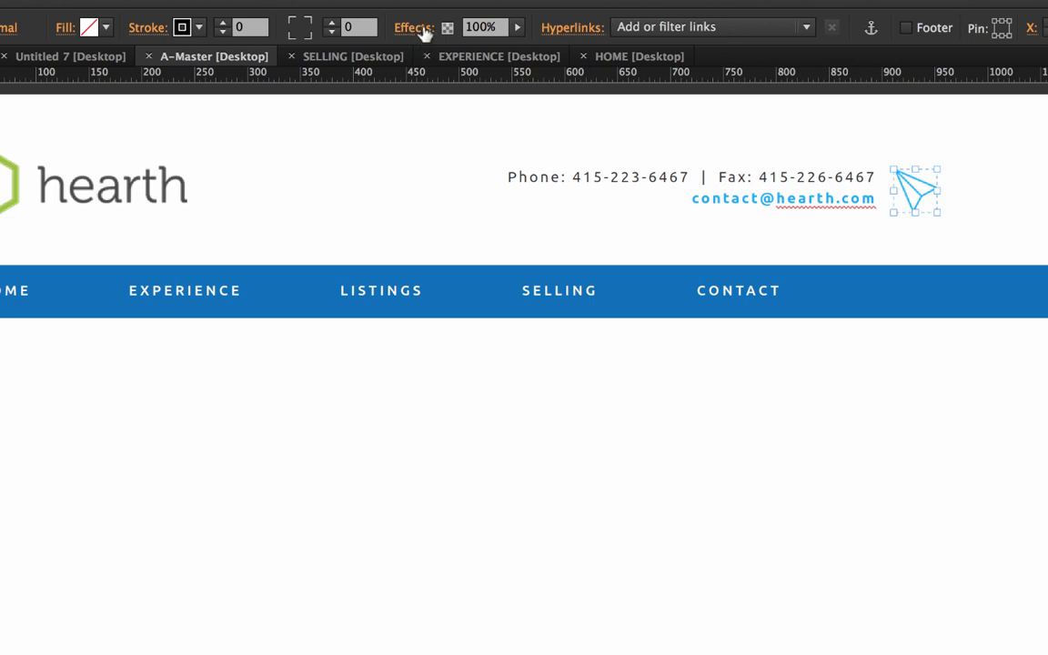
left_click(415, 29)
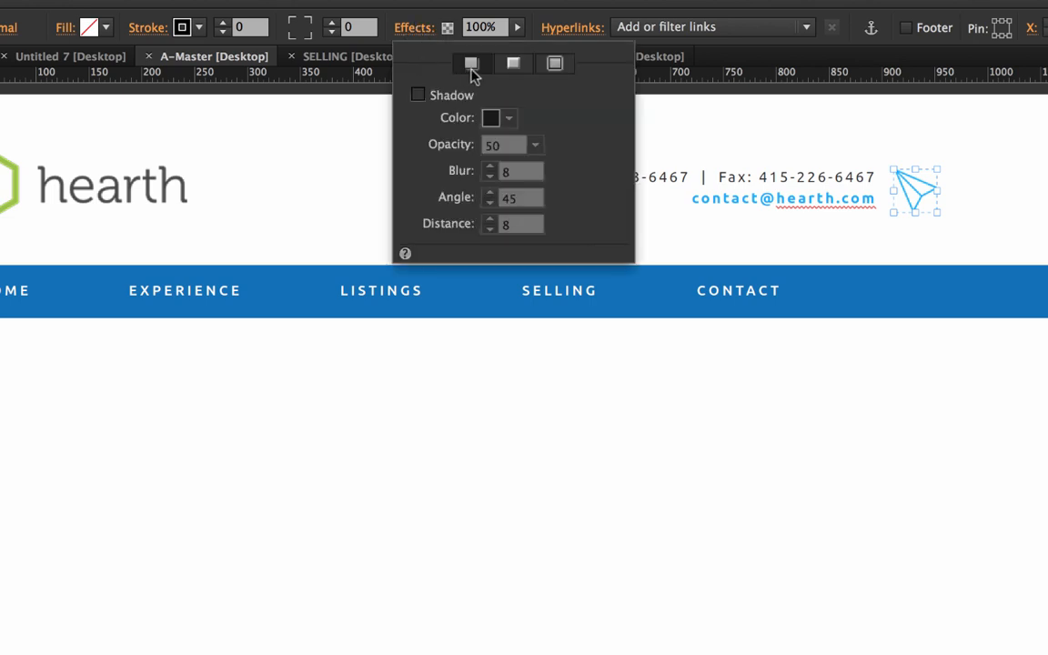
left_click(555, 64)
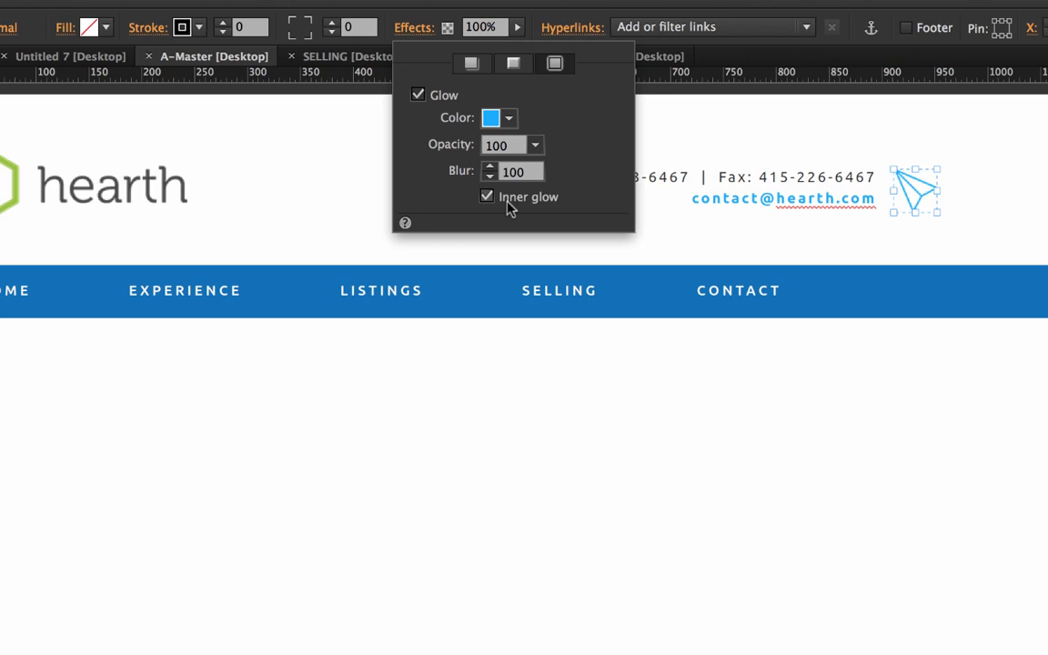
left_click(510, 119)
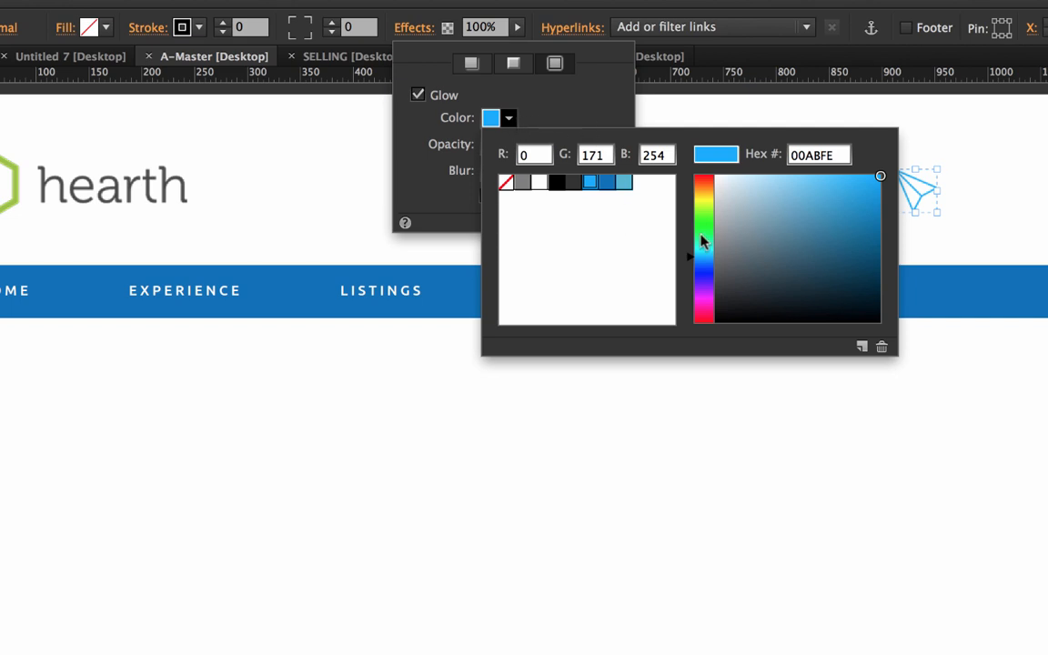
left_click(706, 175)
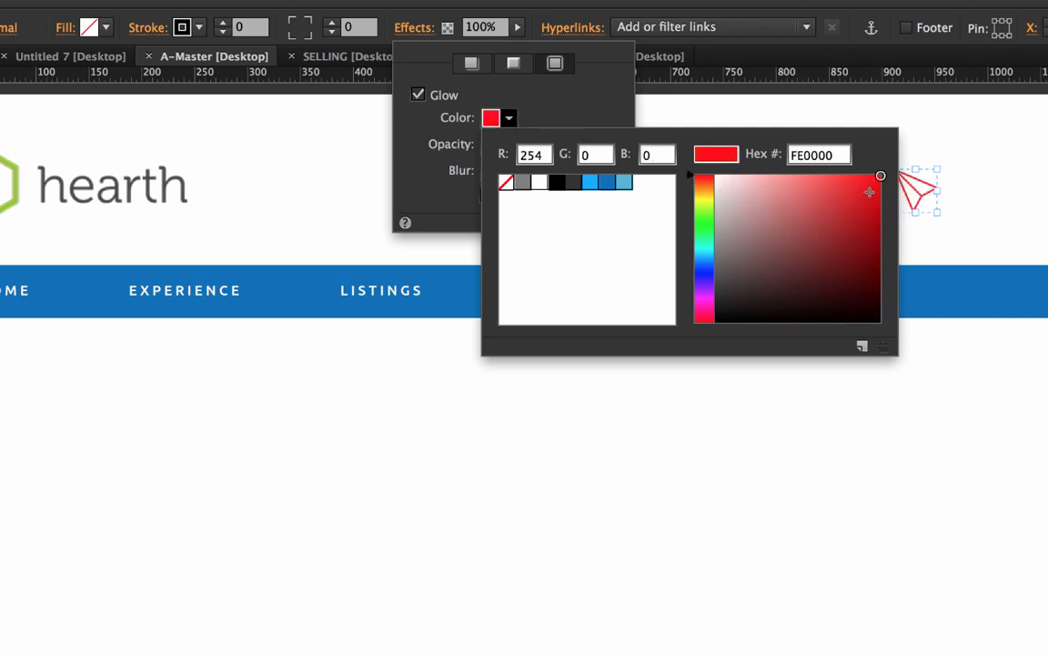
left_click(965, 198)
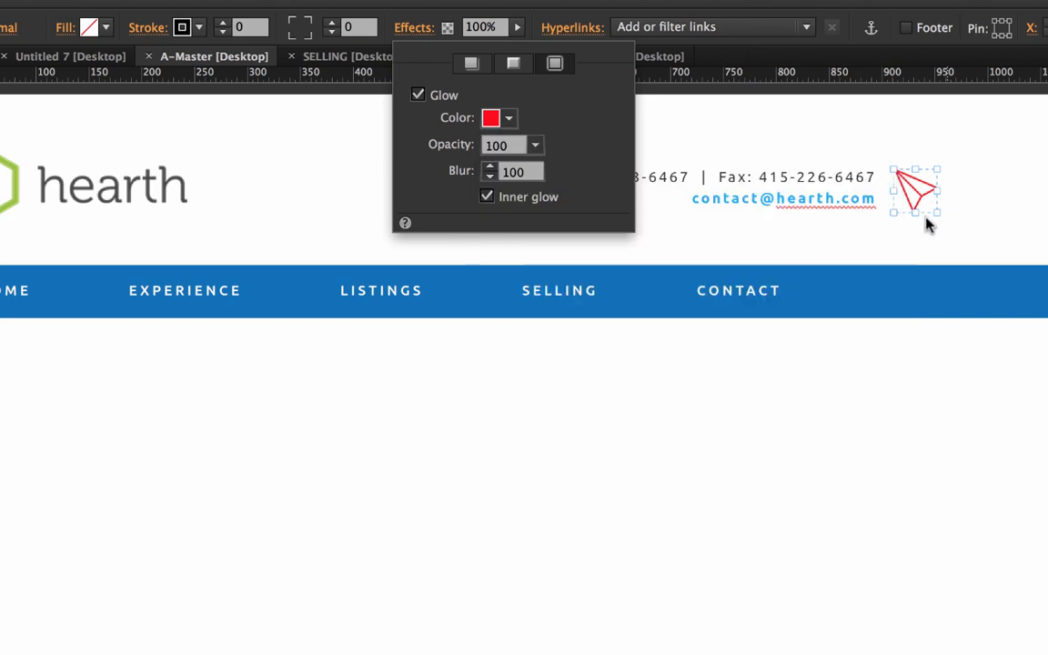
left_click(973, 229)
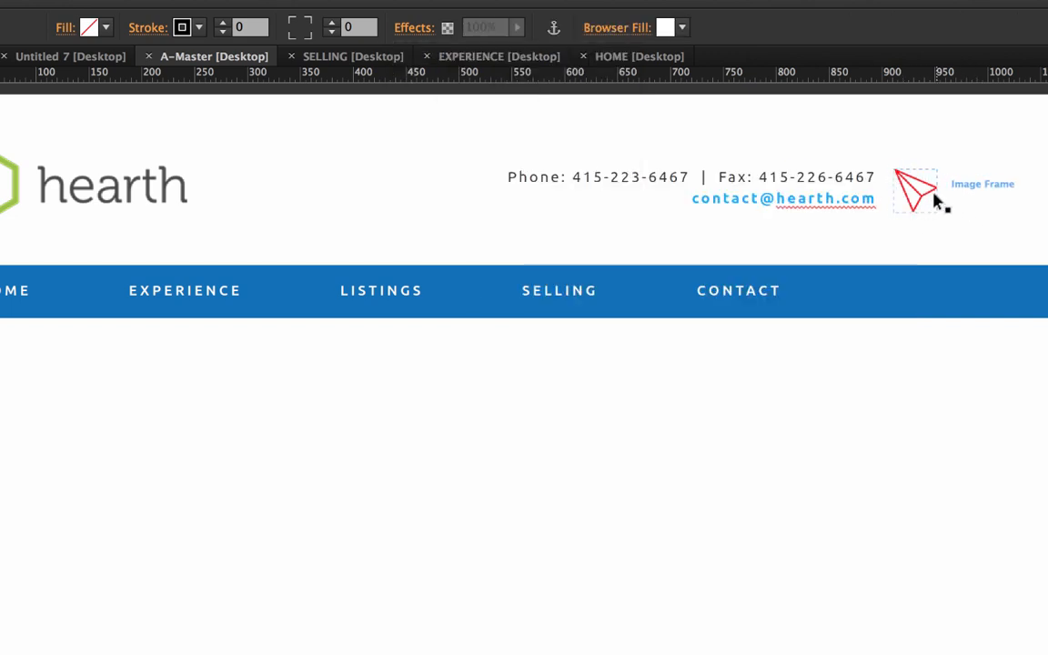
left_click_drag(935, 201, 926, 270)
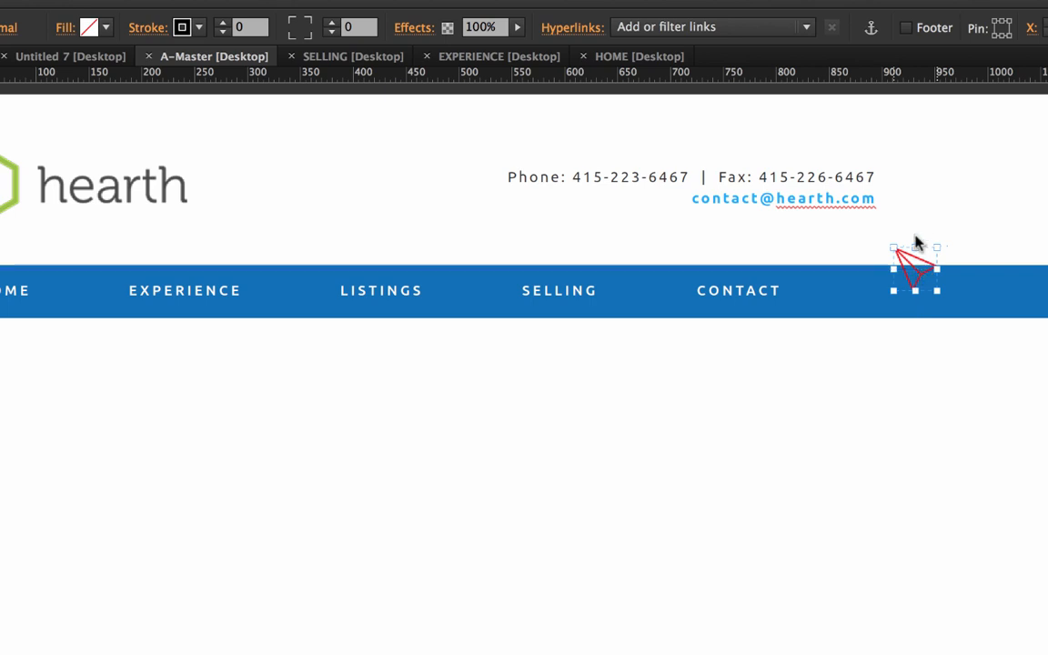
left_click_drag(916, 240, 918, 194)
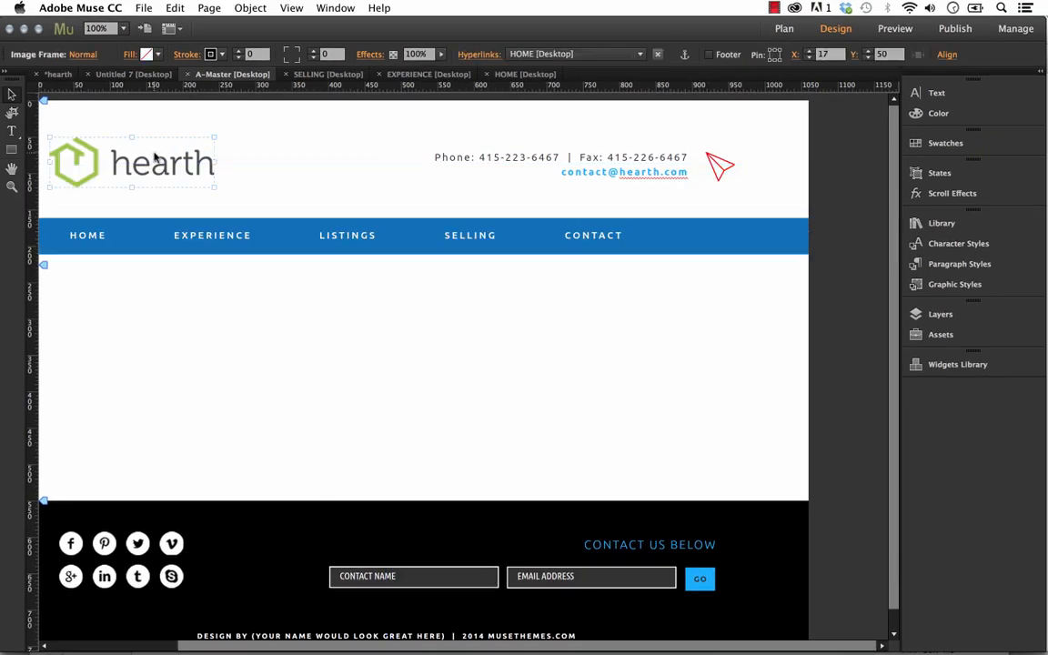
Add a glow effect to the hearth logo on A-Master using the darker blue swatch, 0071BC.
left_click(380, 55)
left_click(467, 79)
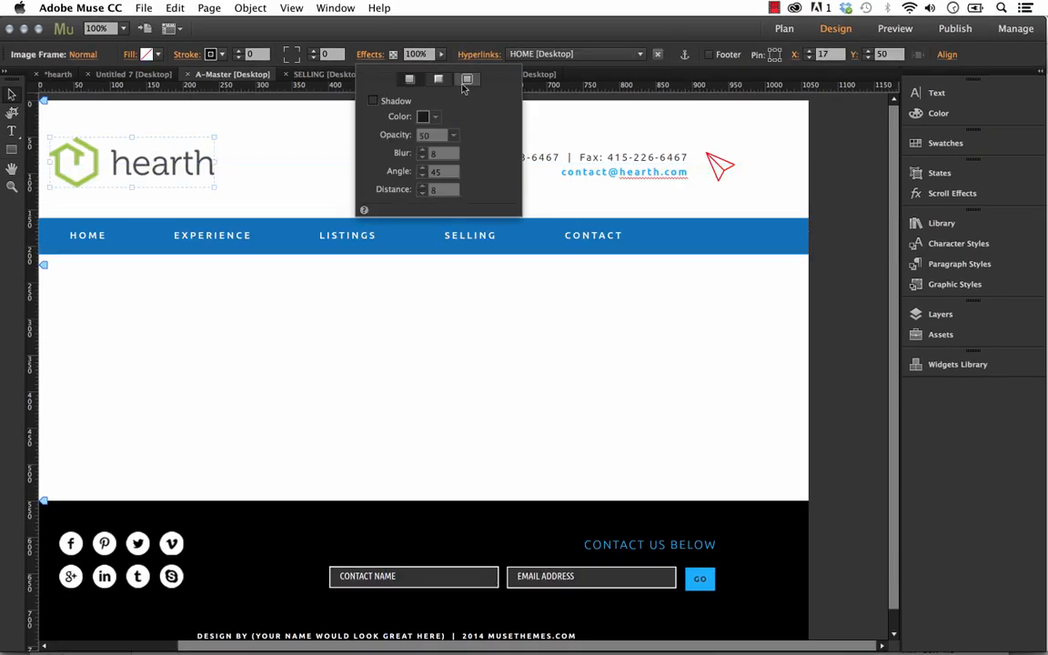
left_click(390, 102)
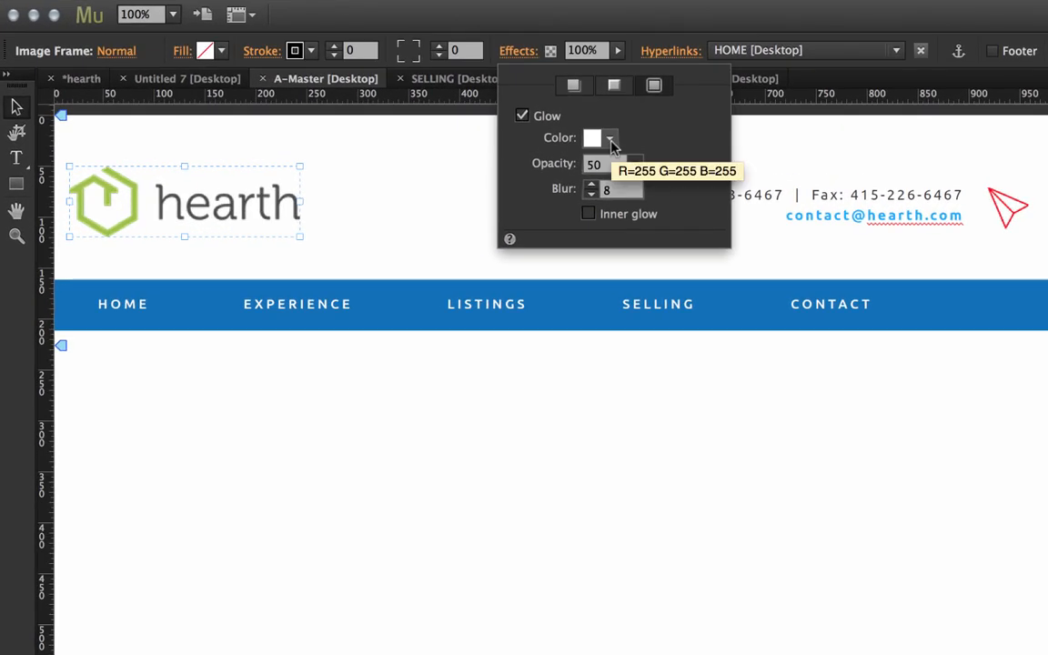
left_click(610, 138)
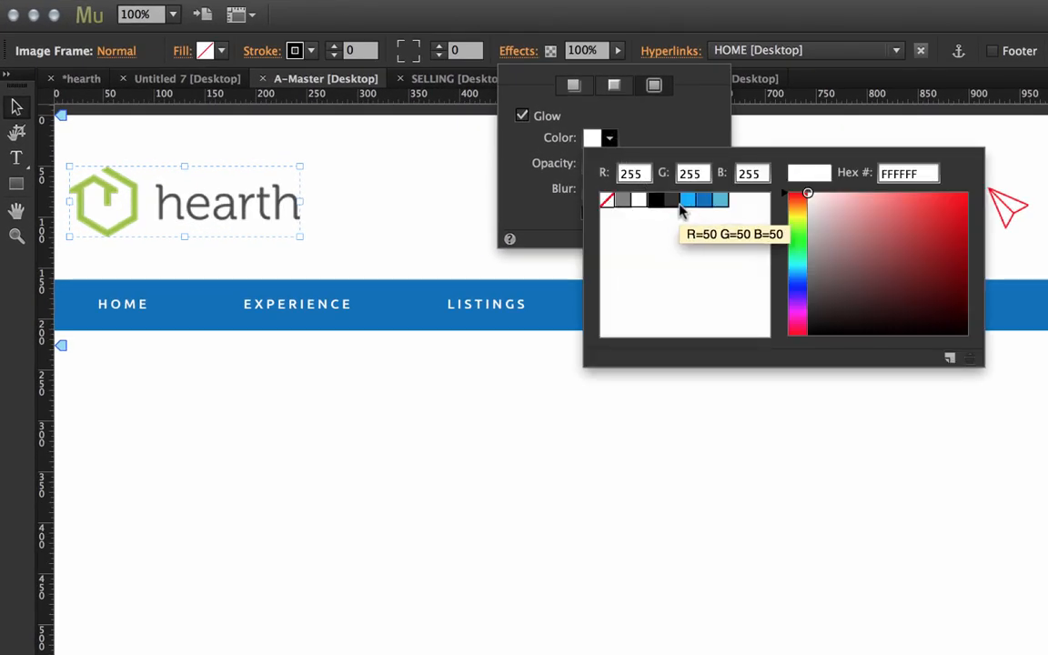
left_click(705, 200)
left_click(699, 119)
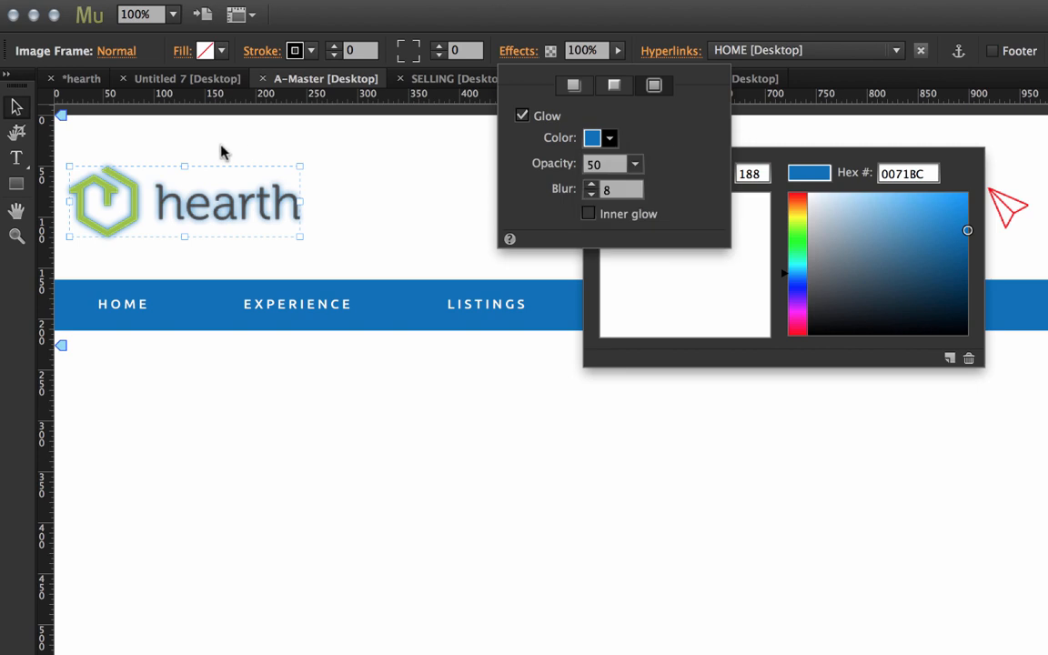
left_click(173, 197)
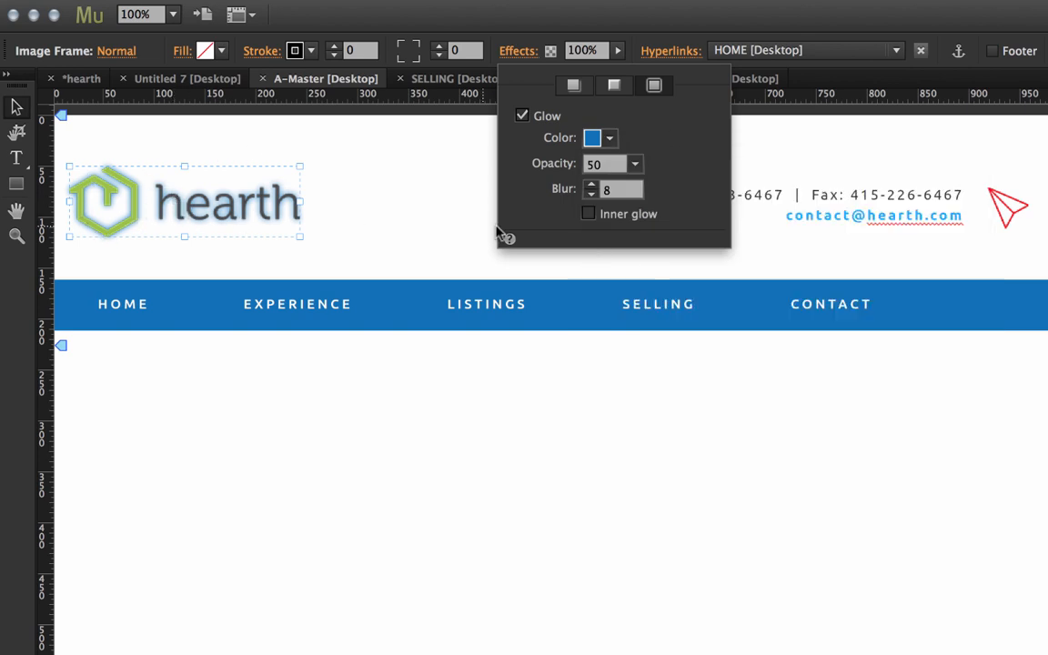
Make the logo's glow an inner glow with opacity 100 and blur 100.
left_click(589, 215)
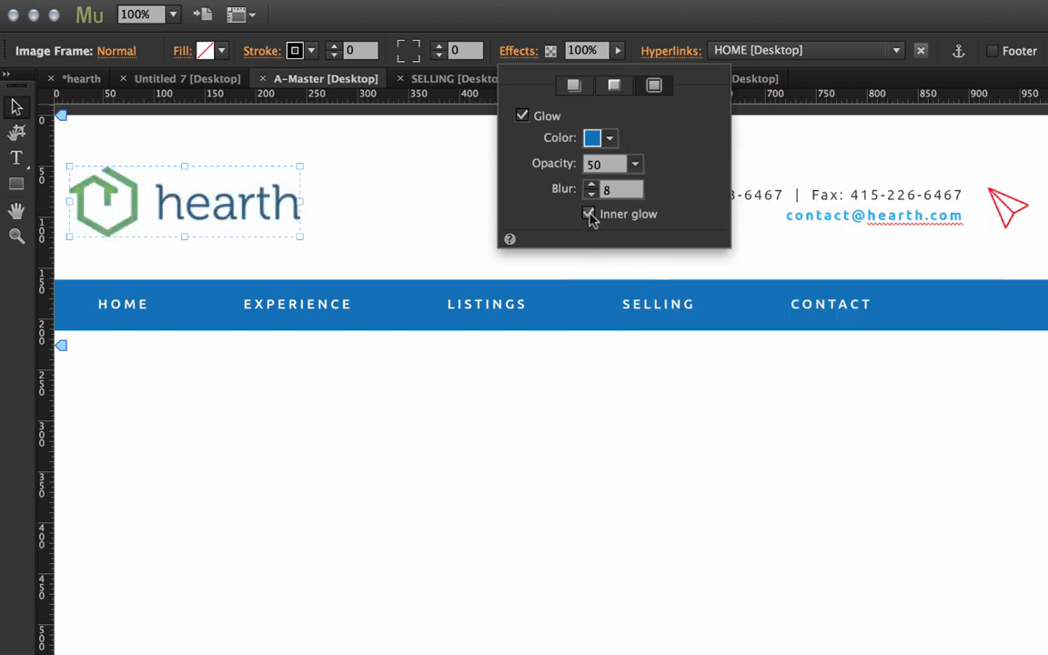
left_click_drag(635, 163, 701, 193)
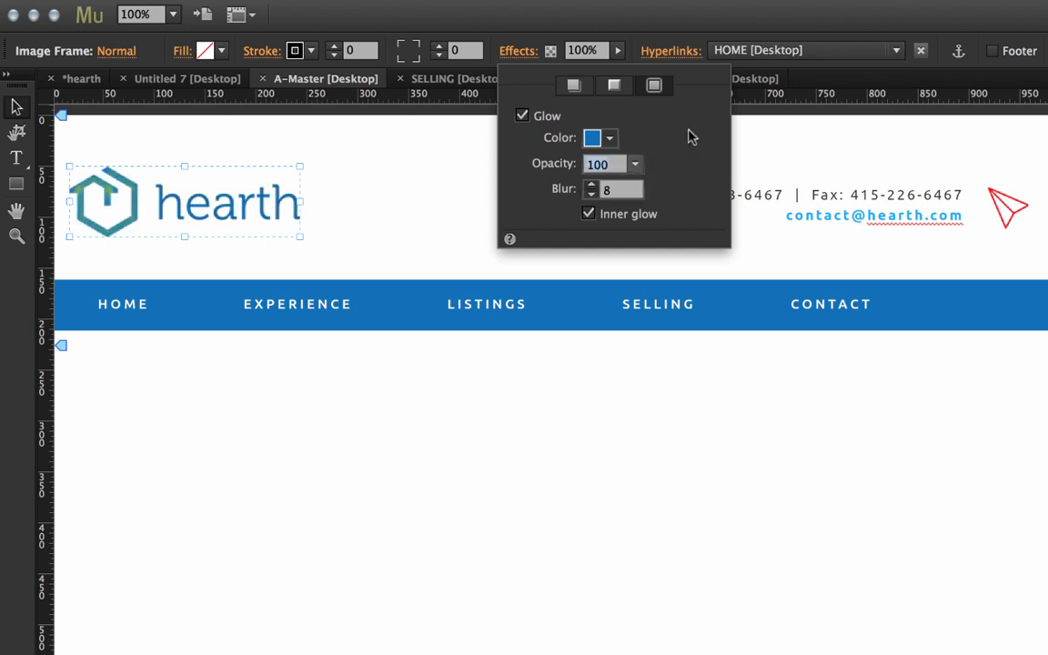
left_click(612, 191)
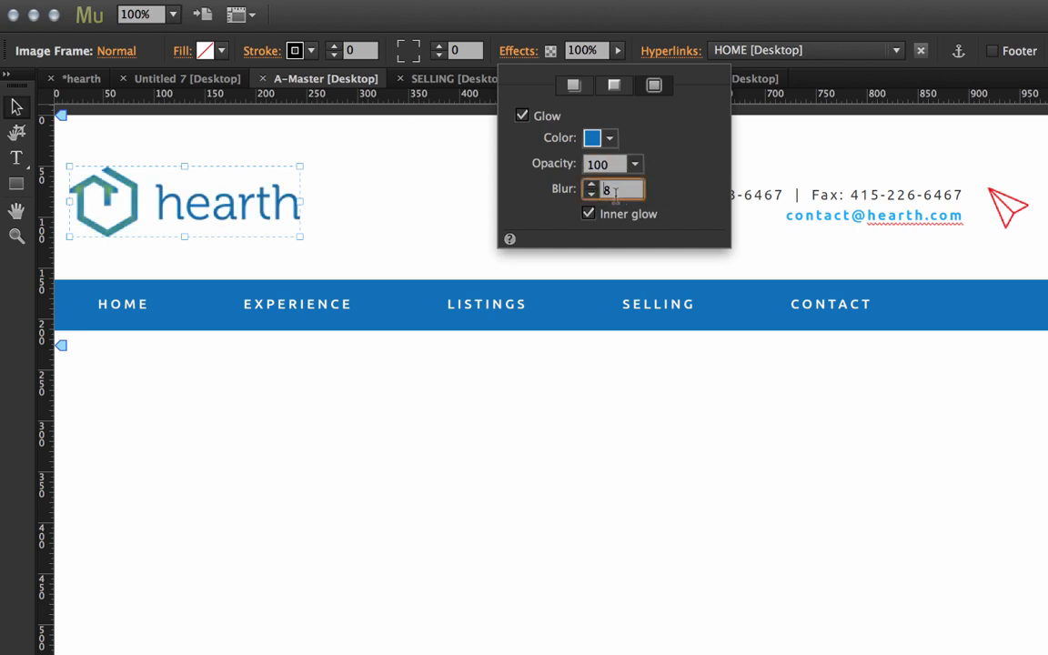
type("100")
key("Return")
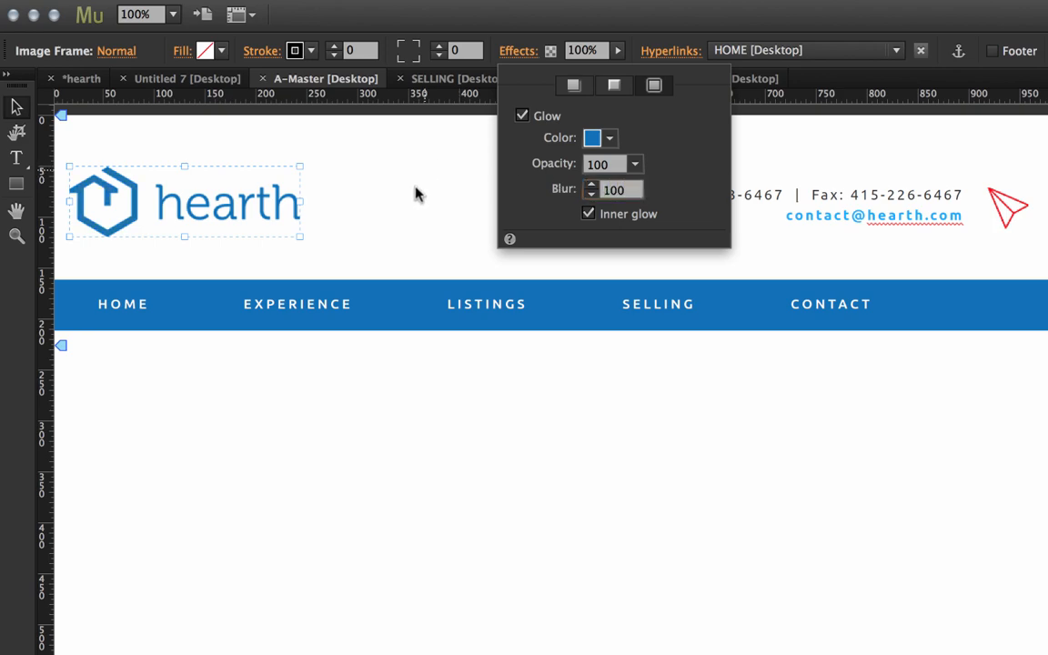
left_click(415, 189)
left_click(416, 189)
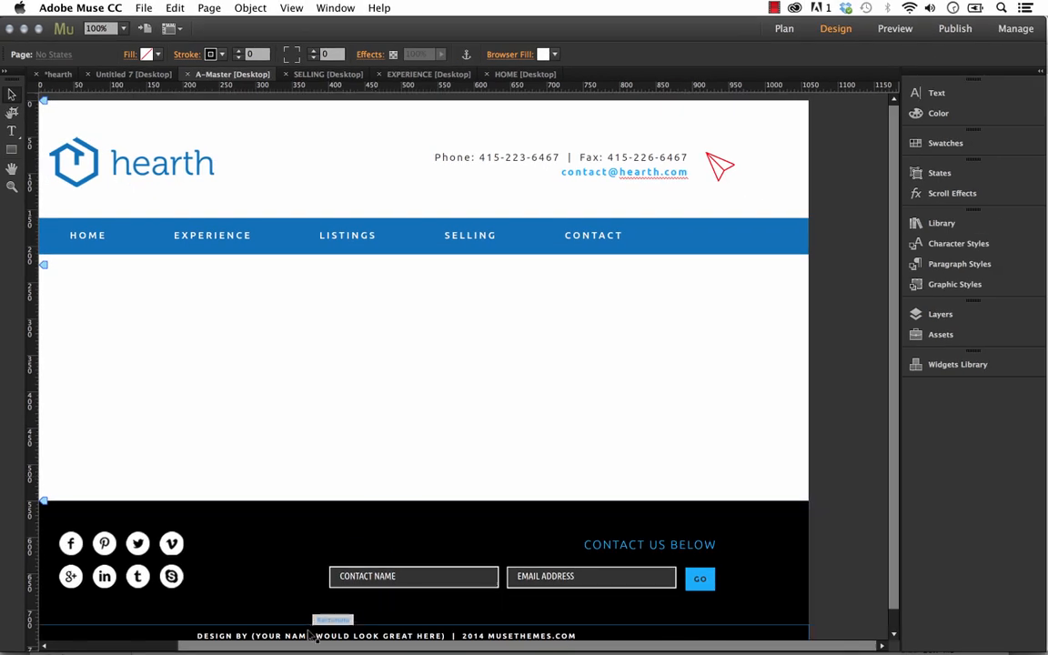
Examine the restyled A-Master page down to its footer and return to the hearth site plan.
left_click_drag(307, 650, 278, 647)
scroll(366, 411, "down", 2)
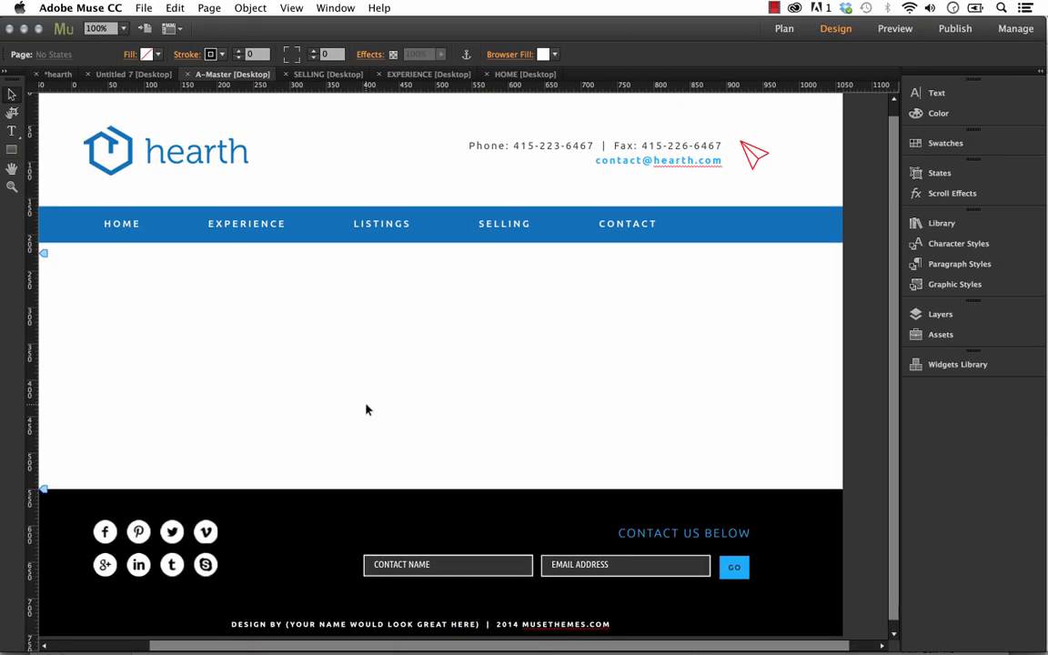
scroll(436, 424, "down", 1)
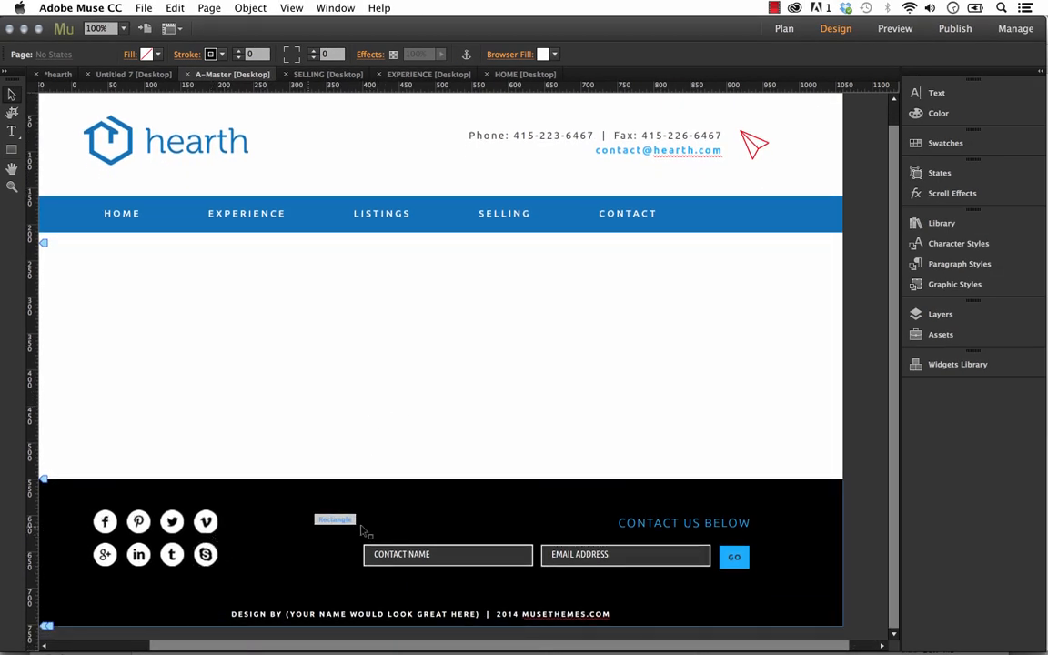
scroll(521, 456, "up", 2)
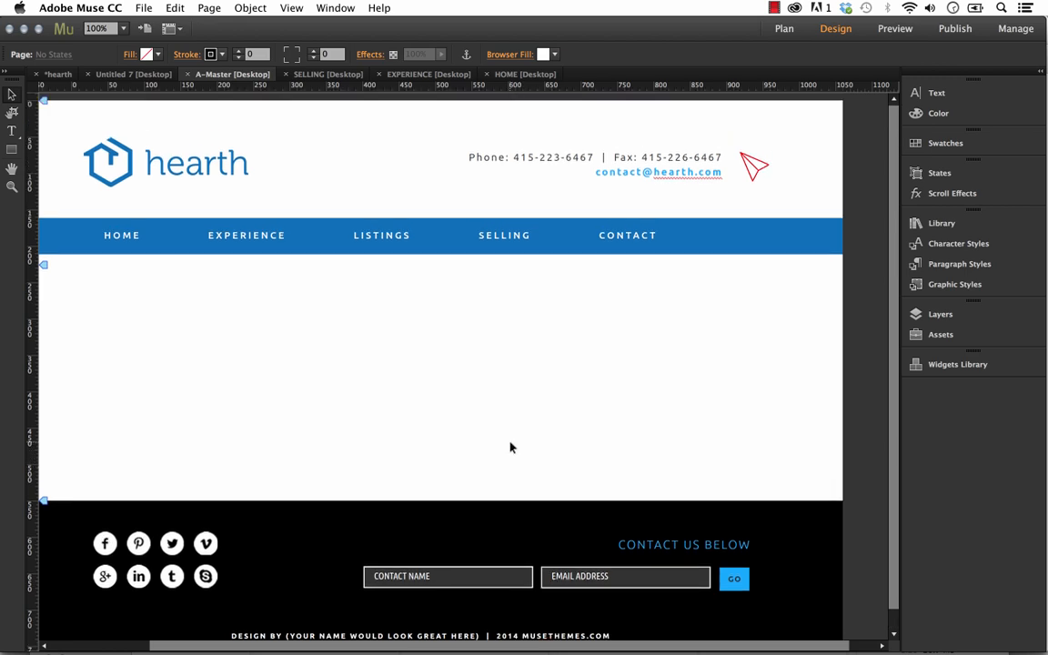
left_click(56, 74)
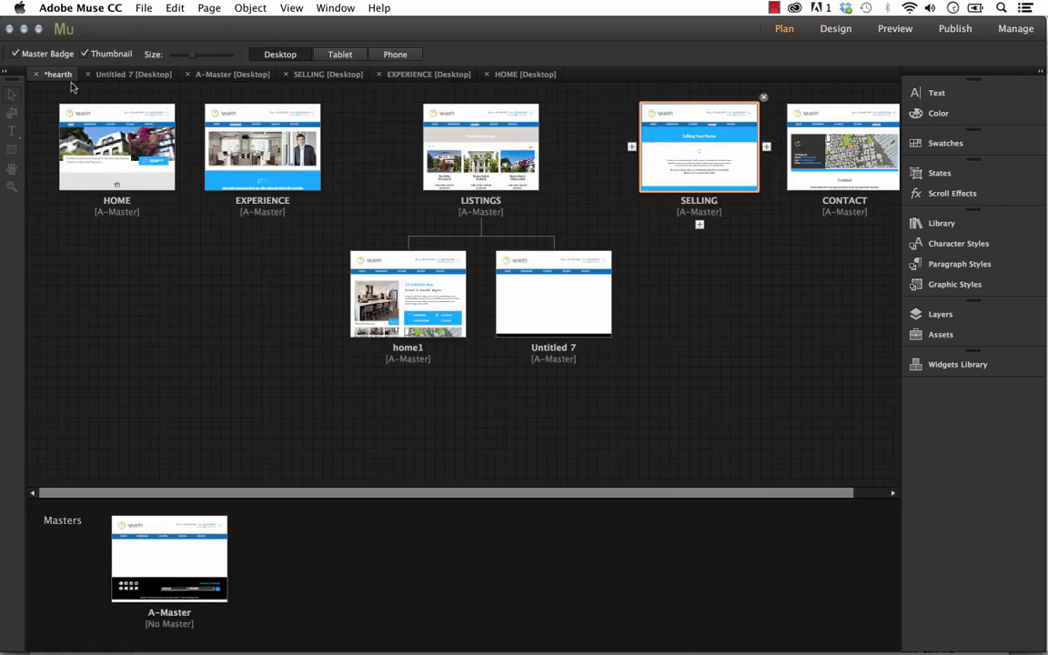